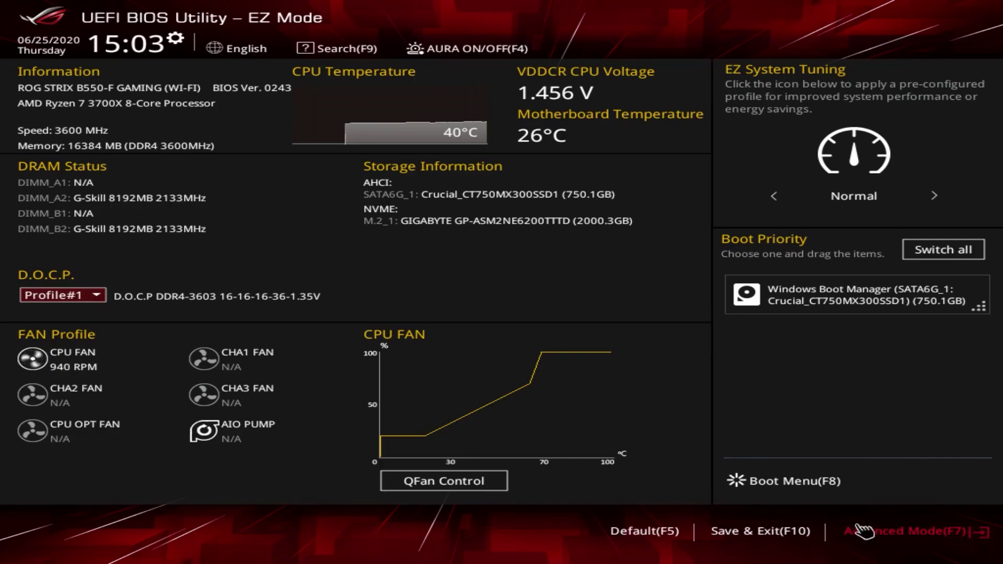
Step: Switch the BIOS utility from EZ Mode to Advanced Mode, landing on the Ai Tweaker settings
{"action": "left_click", "coordinate": [852, 536]}
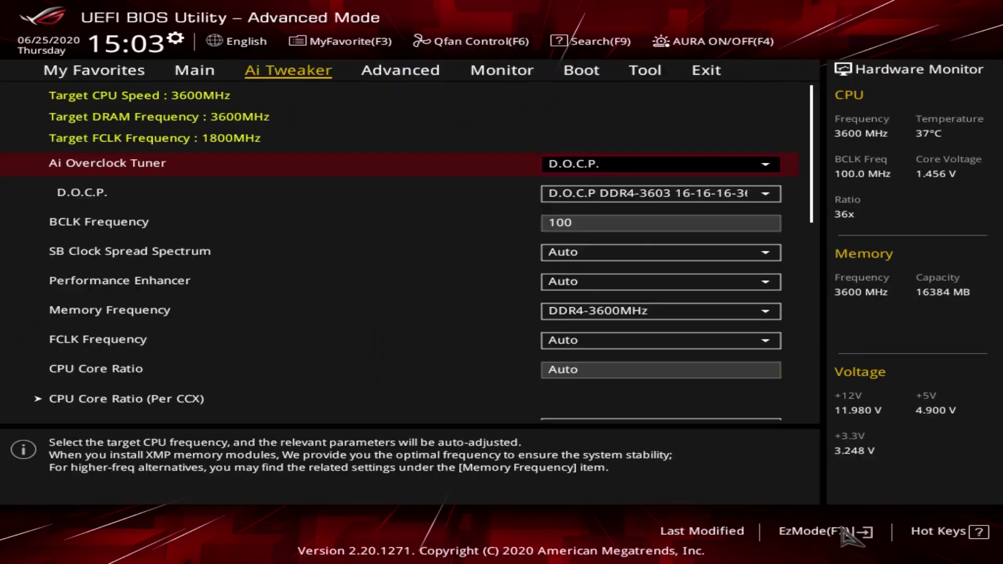
{"action": "left_click", "coordinate": [852, 536]}
{"action": "left_click", "coordinate": [851, 535]}
{"action": "left_click", "coordinate": [852, 536]}
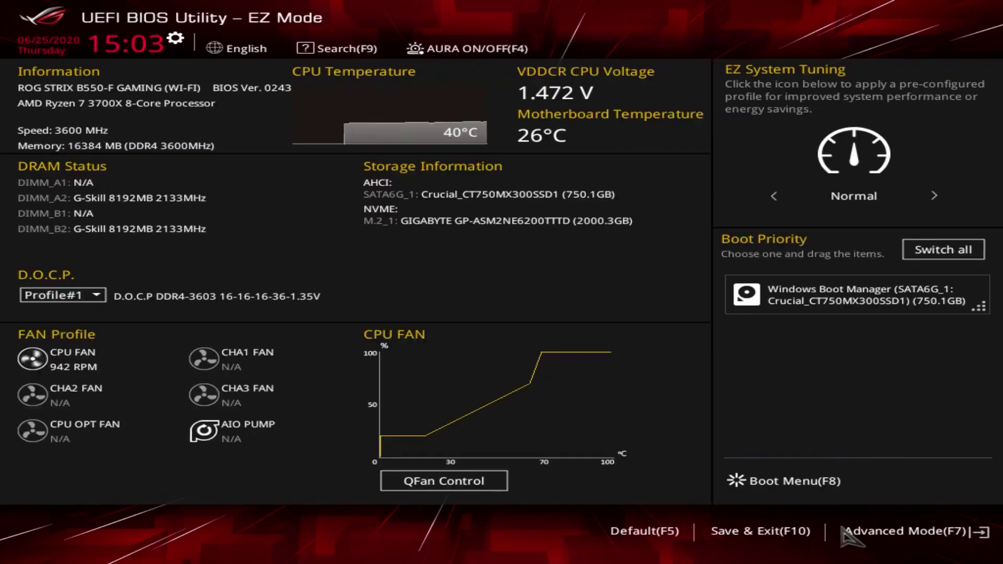
{"action": "left_click", "coordinate": [852, 535]}
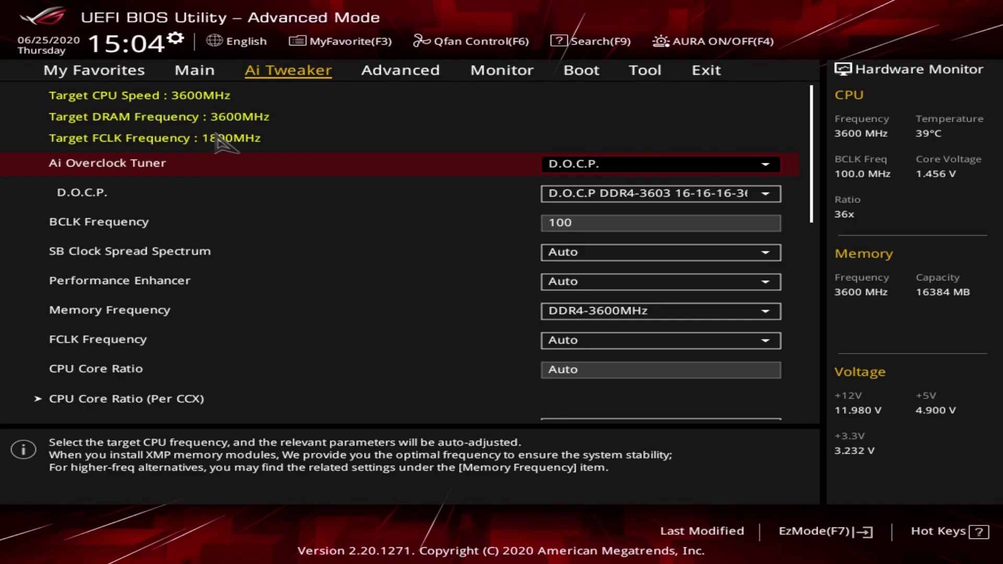
Step: Check the Ai Overclock Tuner options, keep D.O.C.P. selected, and view the available D.O.C.P. memory profiles
{"action": "left_click", "coordinate": [725, 168]}
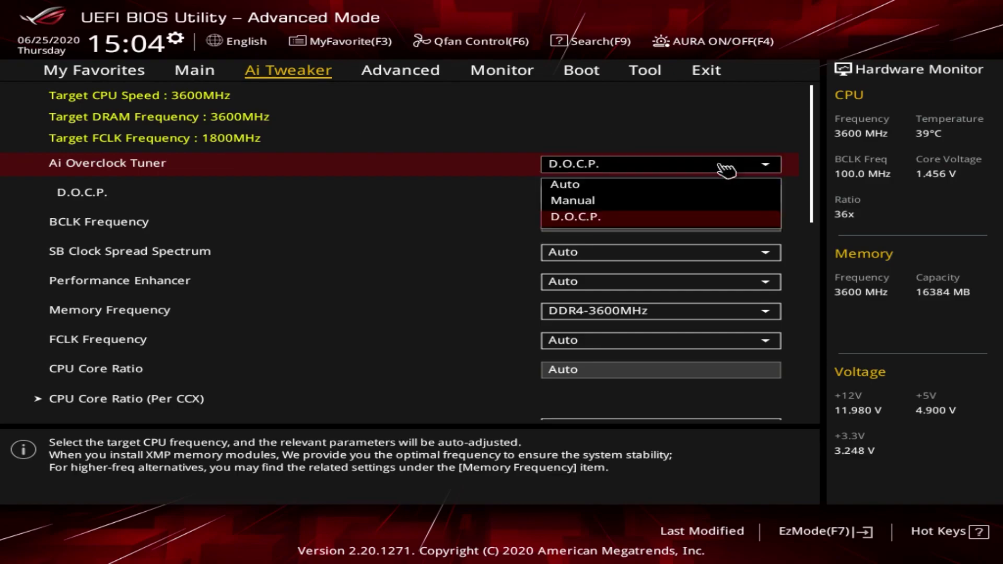
{"action": "left_click", "coordinate": [671, 225]}
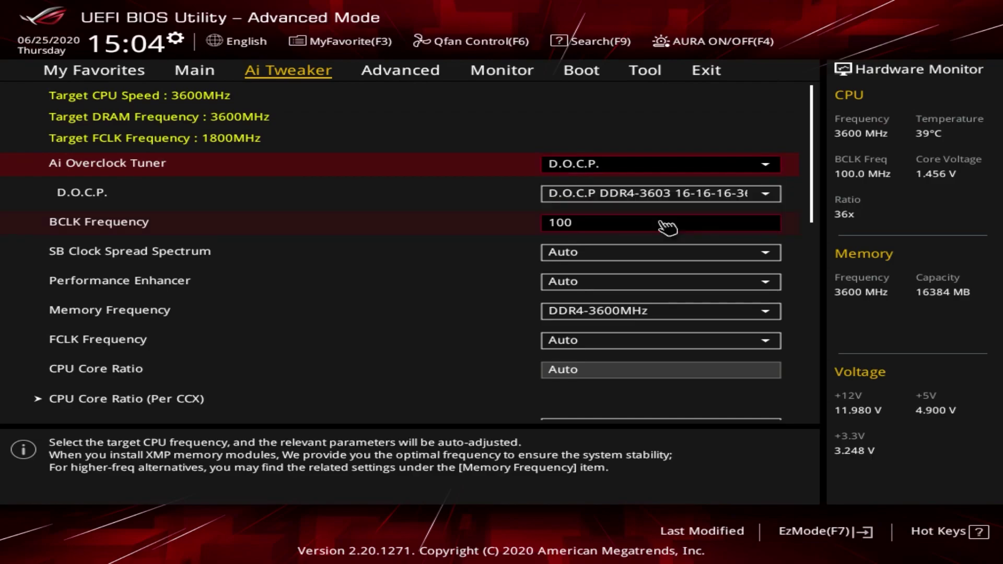
{"action": "left_click", "coordinate": [649, 195]}
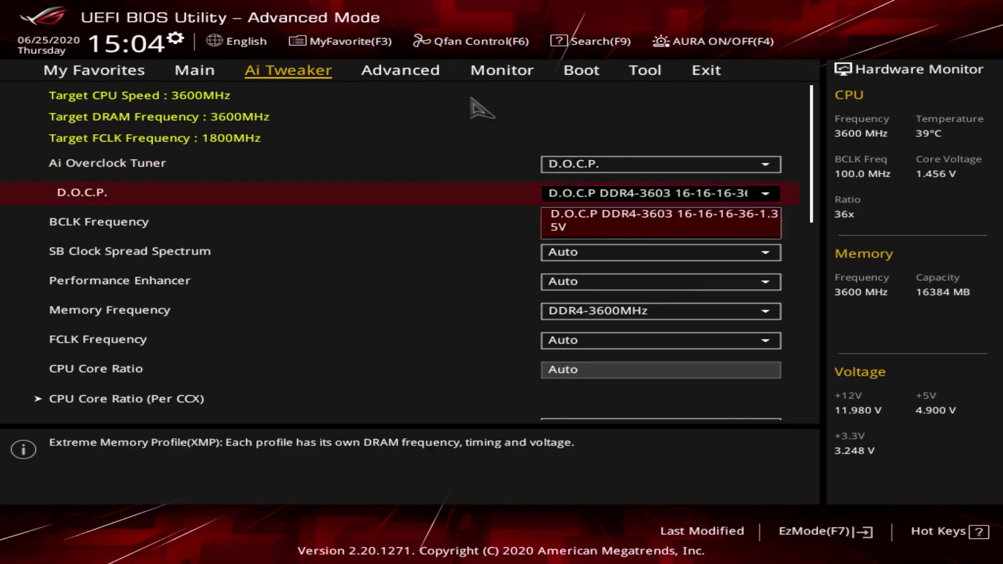
{"action": "left_click", "coordinate": [587, 163]}
Step: Try Ai Overclock Tuner on Auto and on Manual
{"action": "left_click", "coordinate": [610, 164]}
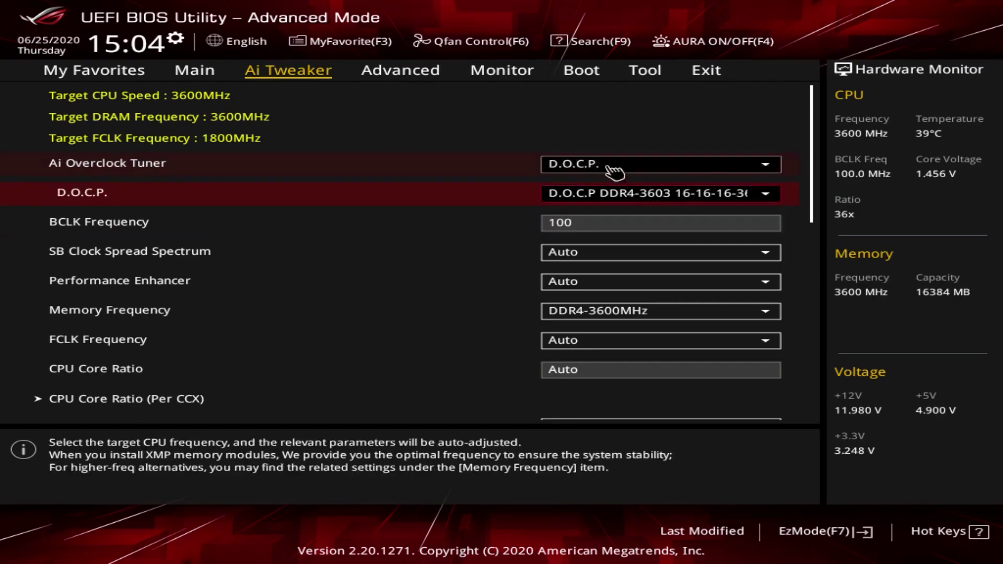
{"action": "left_click", "coordinate": [601, 185]}
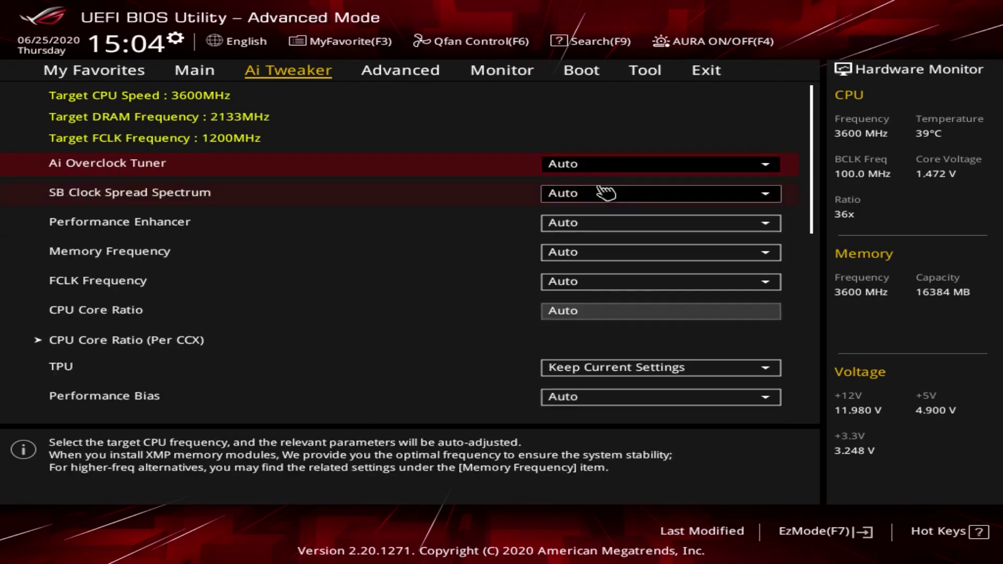
{"action": "left_click", "coordinate": [590, 166]}
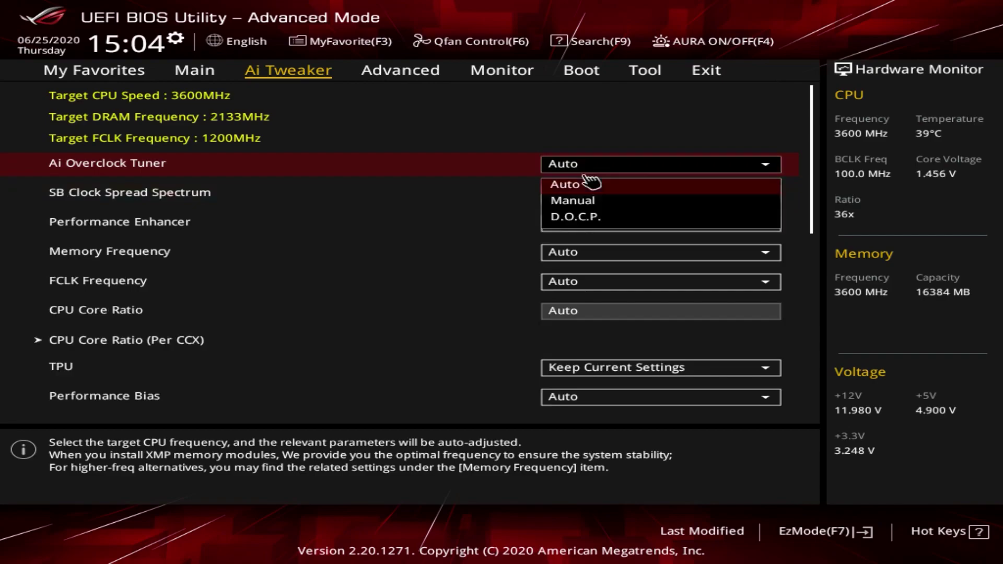
{"action": "left_click", "coordinate": [592, 201]}
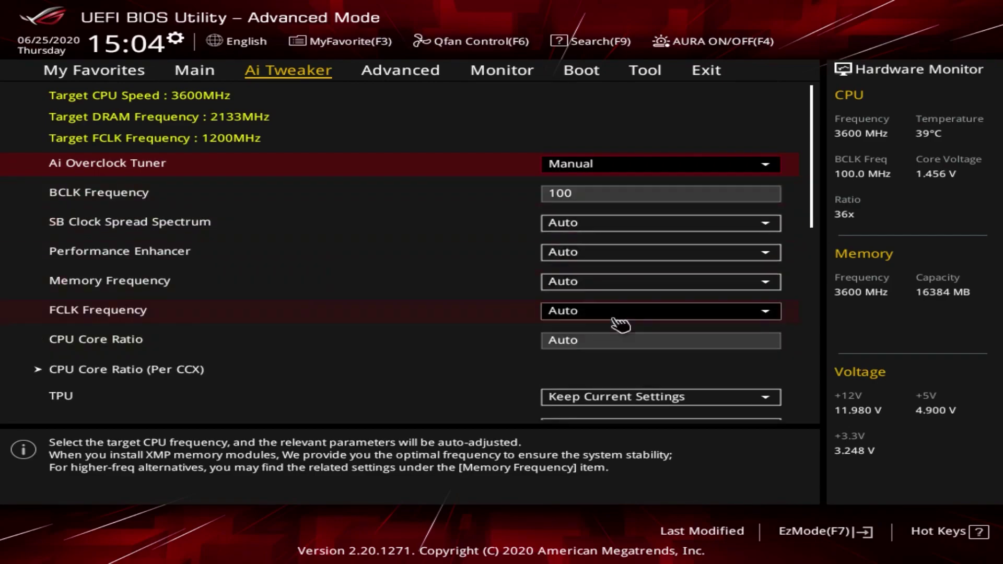
Step: Set Ai Overclock Tuner to D.O.C.P. and acknowledge the notice
{"action": "left_click", "coordinate": [638, 166]}
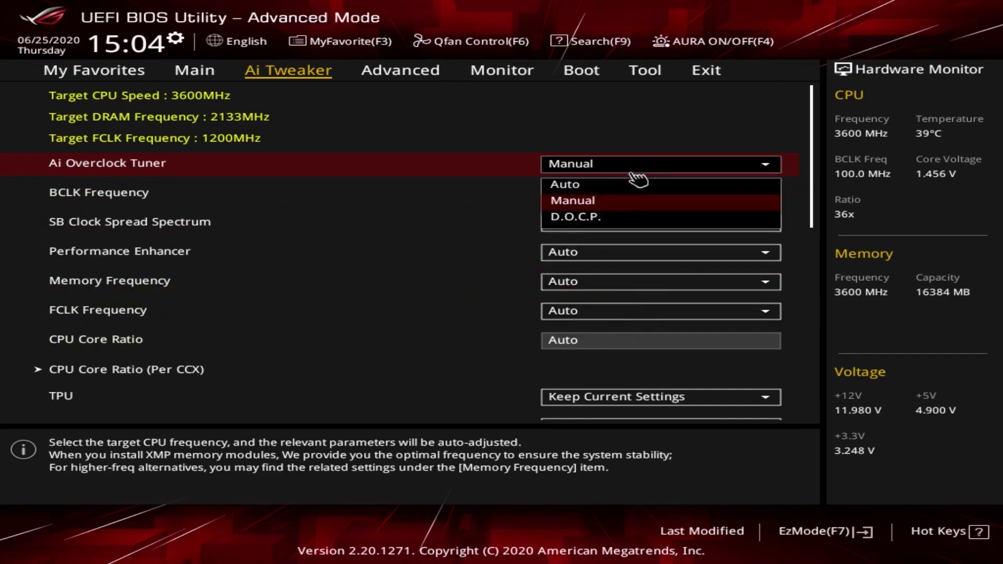
{"action": "left_click", "coordinate": [580, 224]}
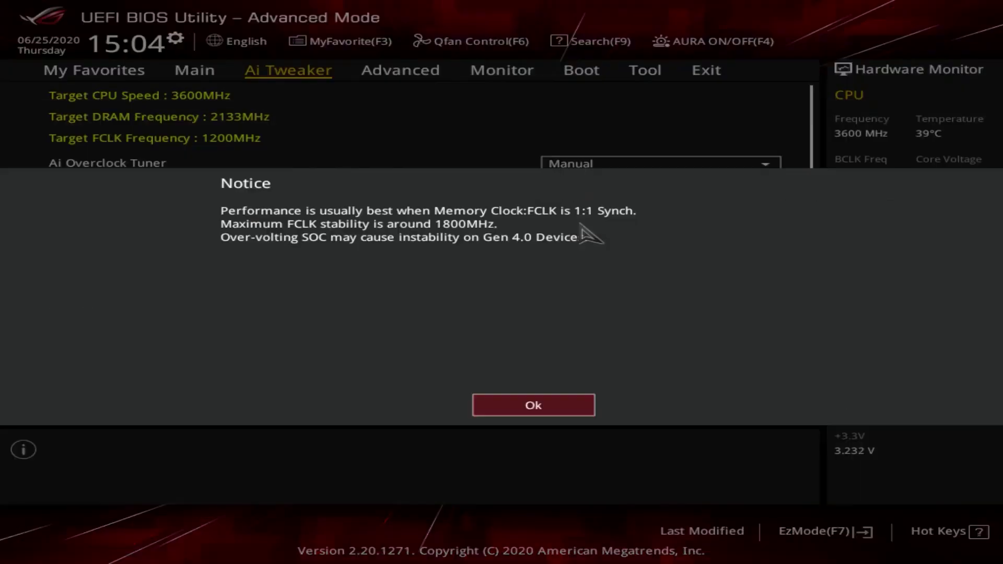
{"action": "left_click", "coordinate": [555, 411]}
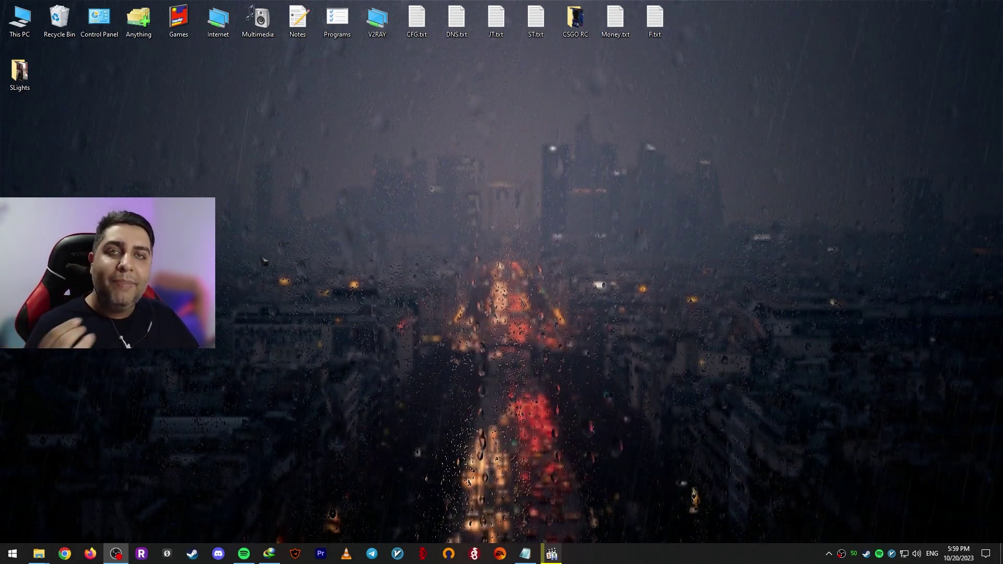
Step: Switch to Windows Settings, search for "restore poi", and open the system protection settings for creating a restore point
{"action": "left_click", "coordinate": [13, 555]}
{"action": "left_click", "coordinate": [14, 508]}
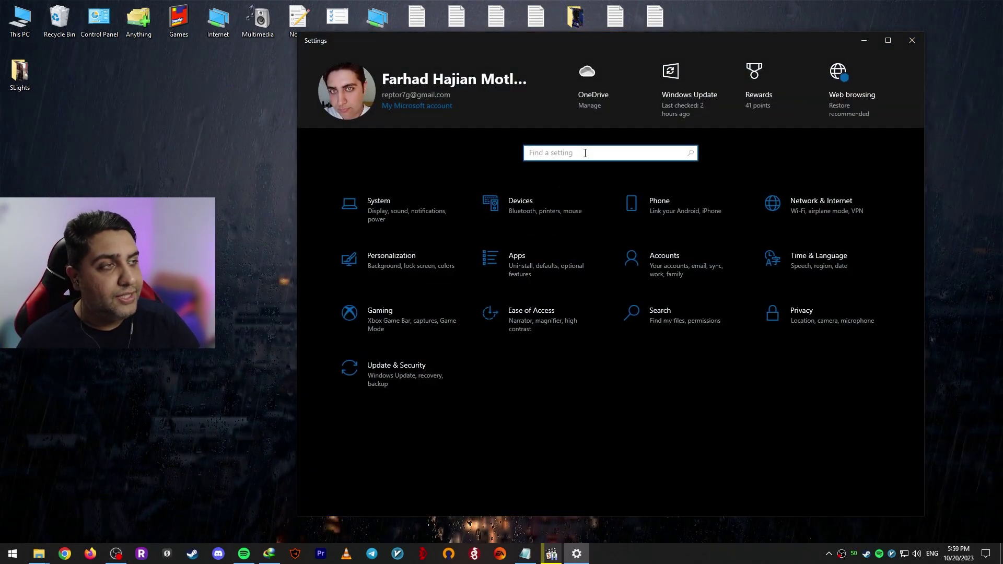
{"action": "type", "text": "restore "}
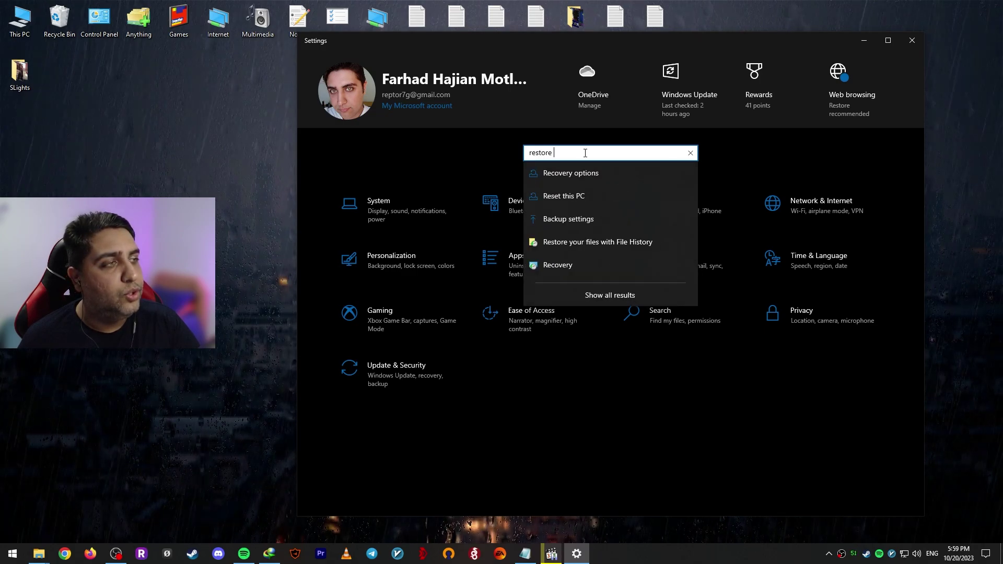
{"action": "type", "text": "poi"}
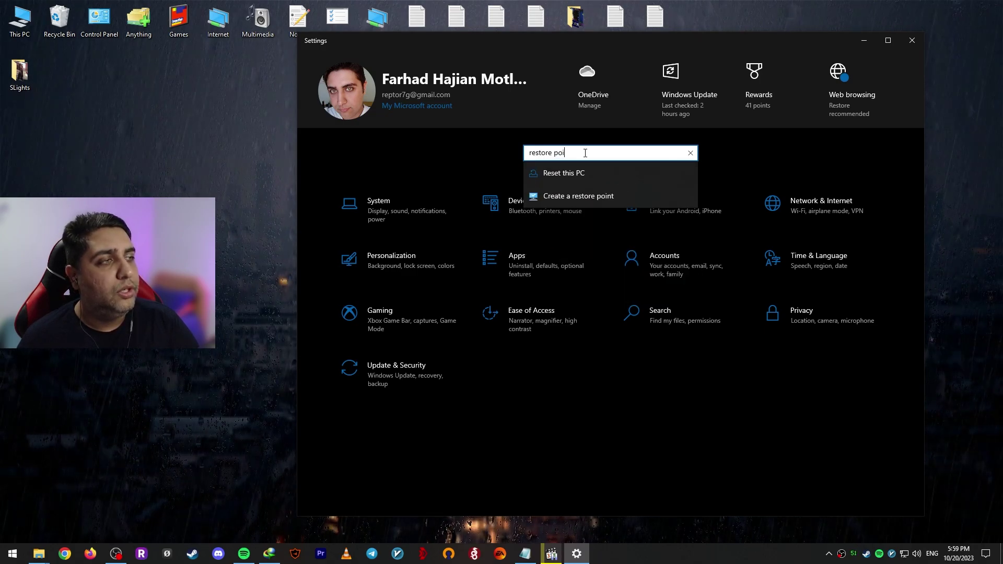
{"action": "left_click", "coordinate": [566, 197]}
{"action": "left_click_drag", "start_coordinate": [196, 78], "coordinate": [560, 136]}
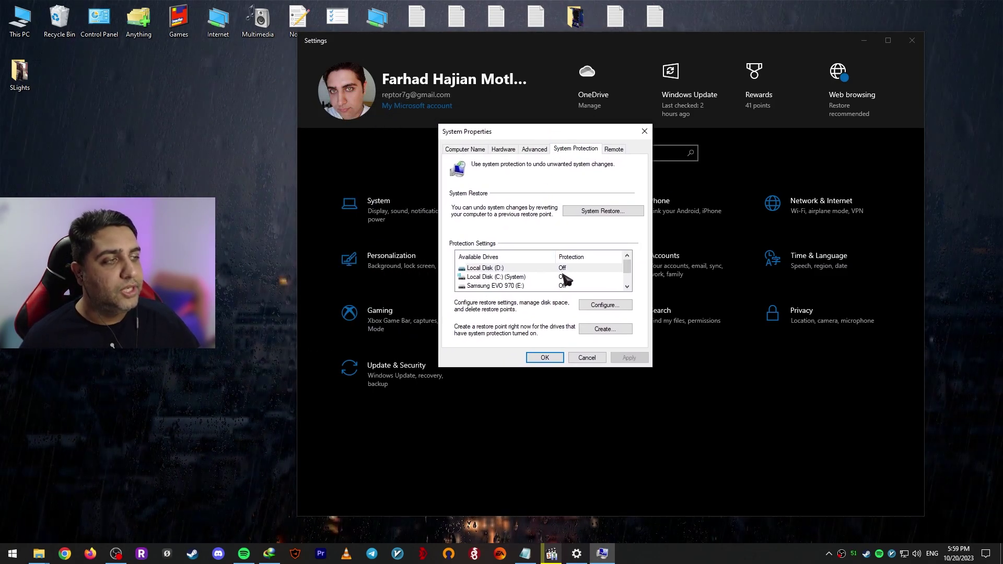
Step: Create a system restore point with Local Disk (C:) (System) selected and close the finished message
{"action": "left_click", "coordinate": [538, 277]}
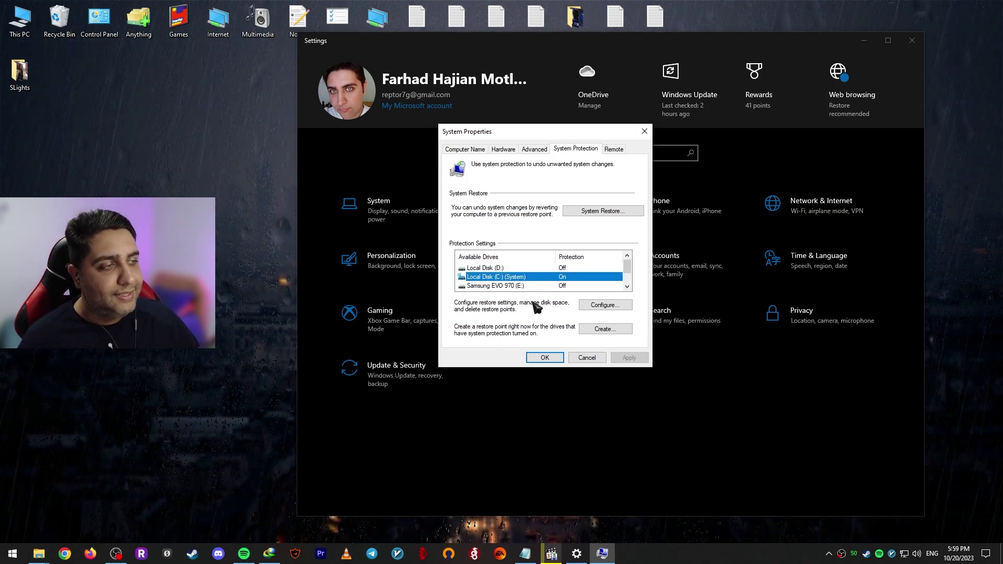
{"action": "left_click", "coordinate": [618, 330]}
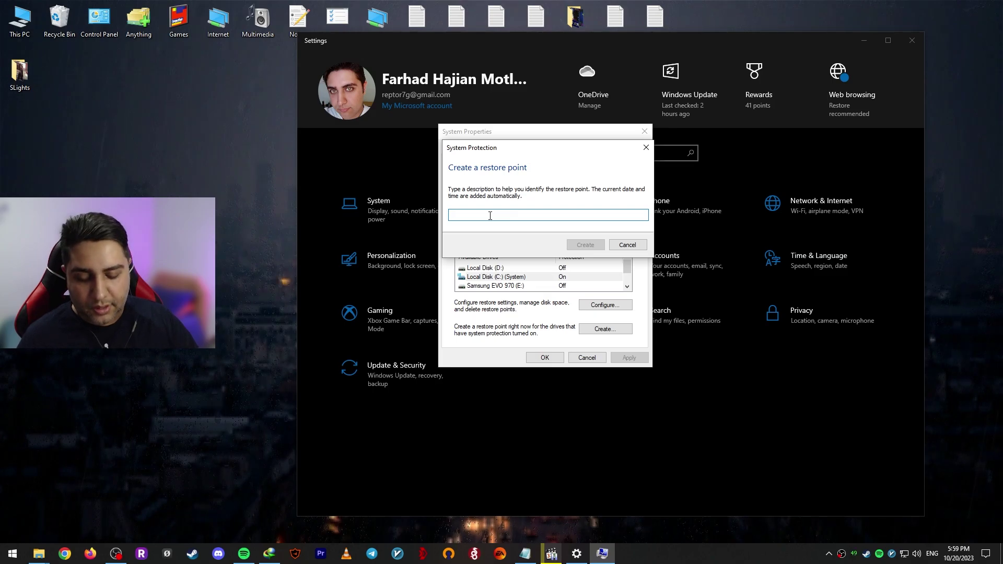
{"action": "left_click", "coordinate": [572, 245]}
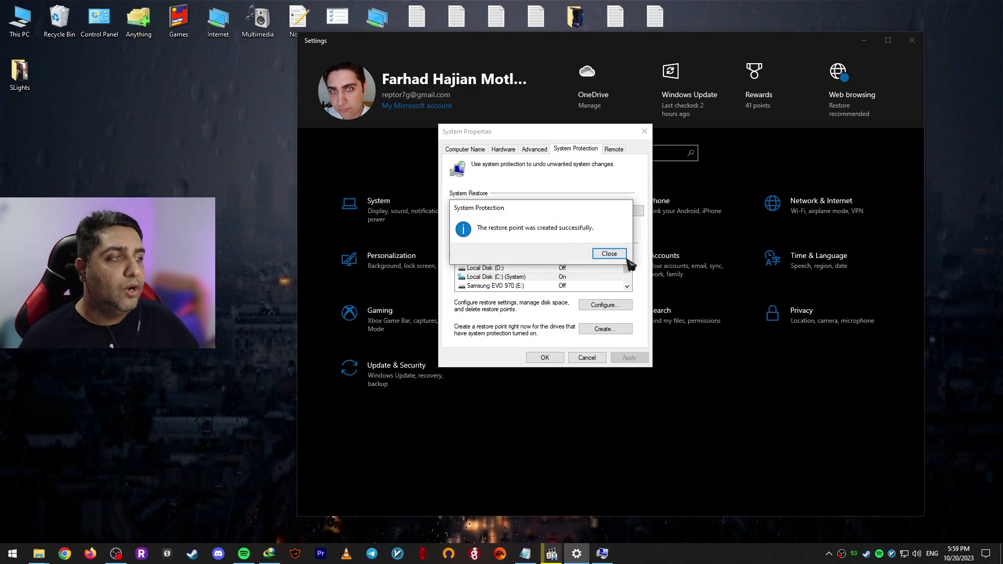
{"action": "left_click", "coordinate": [622, 254]}
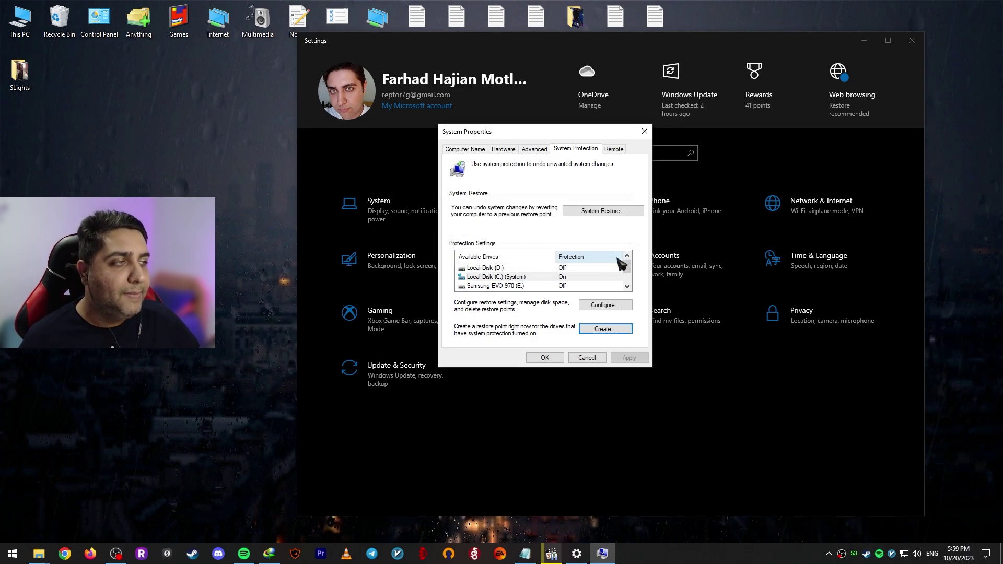
Step: Open System Restore and continue past its introduction to the available restore points
{"action": "left_click", "coordinate": [604, 212]}
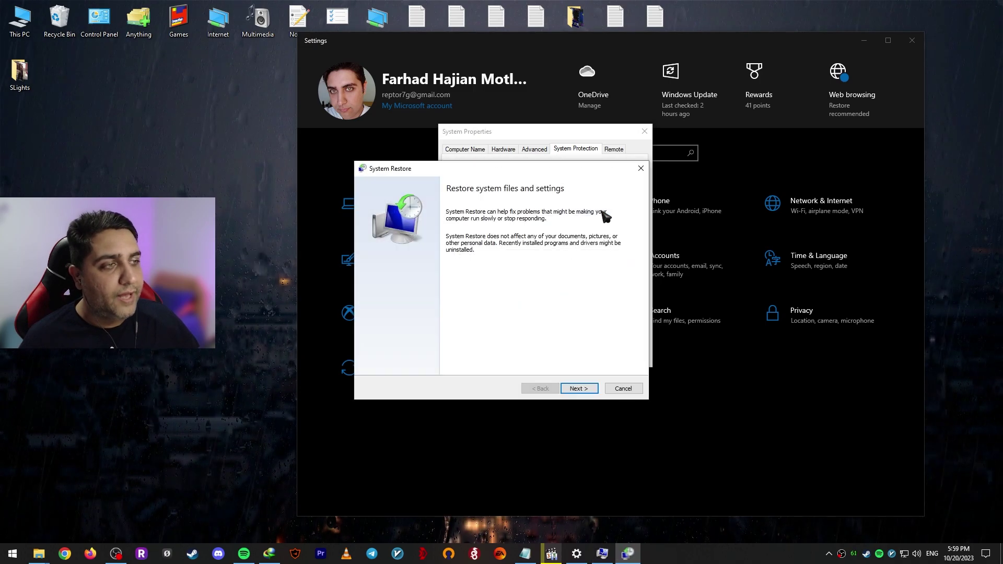
{"action": "left_click", "coordinate": [579, 389]}
{"action": "left_click", "coordinate": [480, 256]}
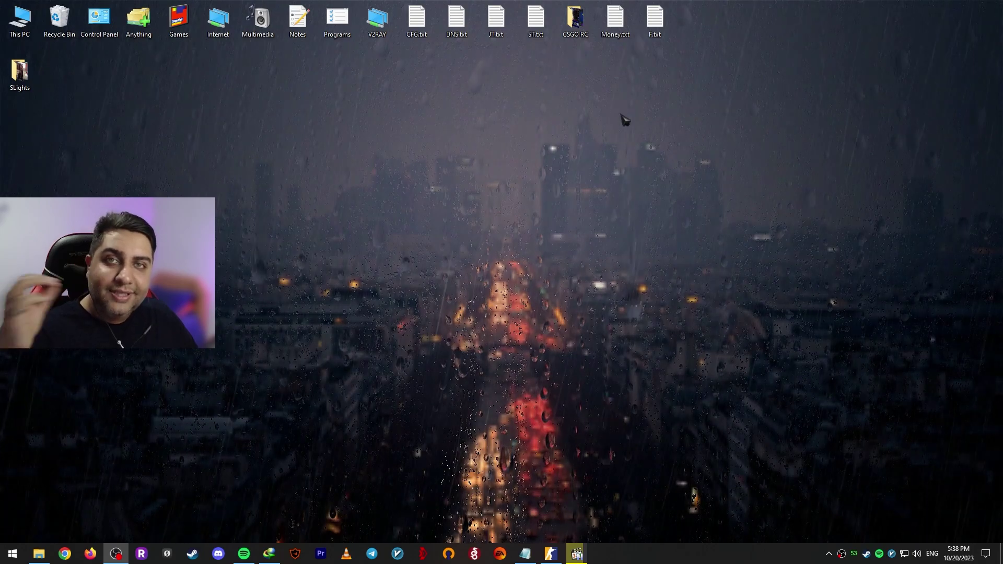
Step: Open NVIDIA Control Panel from the desktop and review the whole list of global 3D settings
{"action": "right_click", "coordinate": [510, 213]}
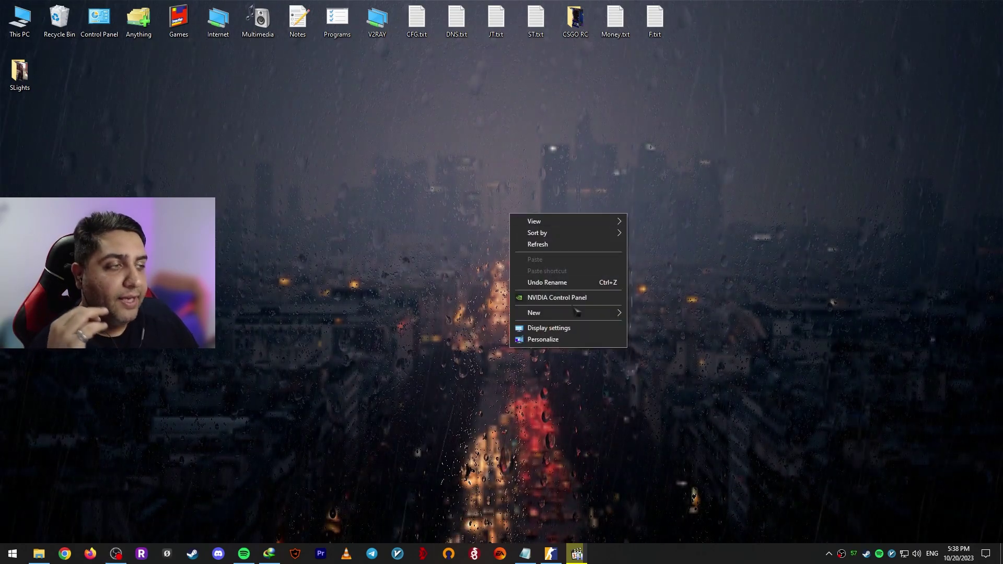
{"action": "left_click", "coordinate": [573, 299]}
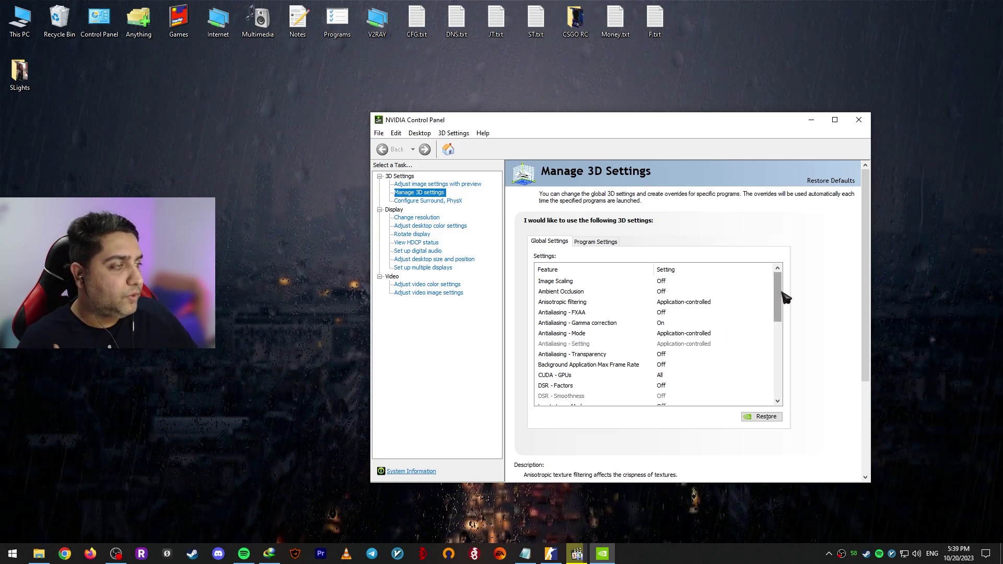
{"action": "left_click_drag", "start_coordinate": [783, 294], "coordinate": [782, 350]}
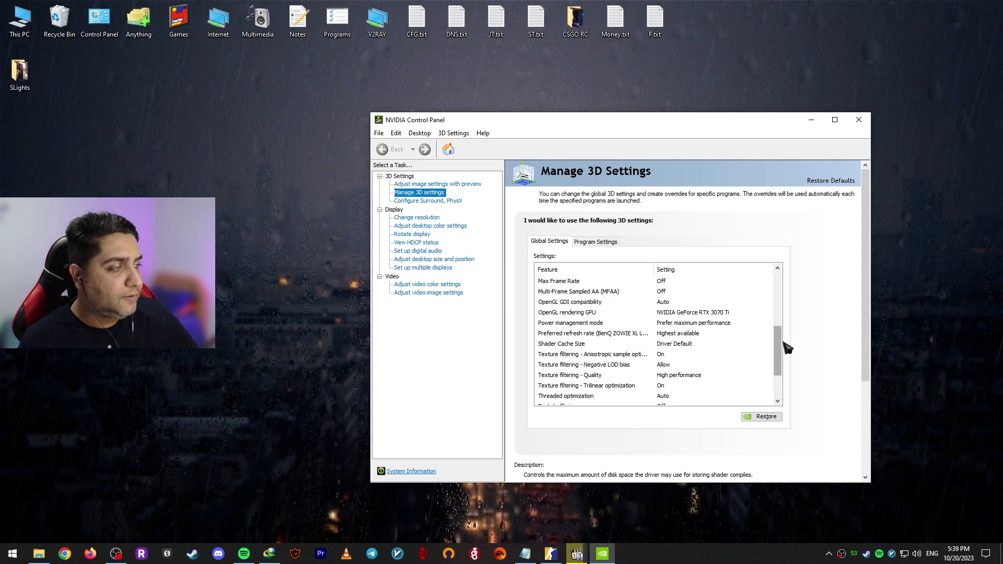
{"action": "scroll", "coordinate": [782, 355], "scroll_direction": "down", "scroll_amount": 1}
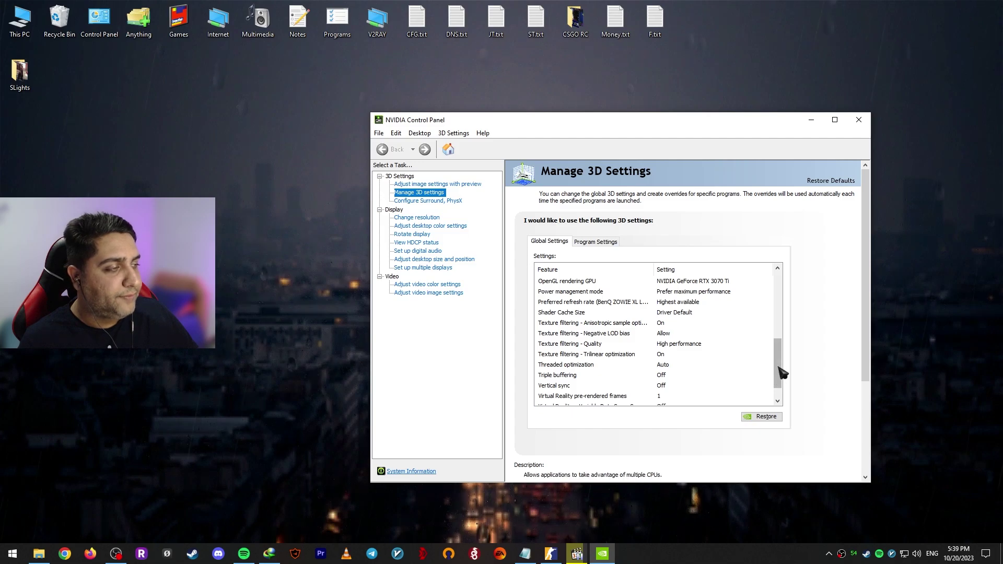
{"action": "scroll", "coordinate": [783, 386], "scroll_direction": "down", "scroll_amount": 1}
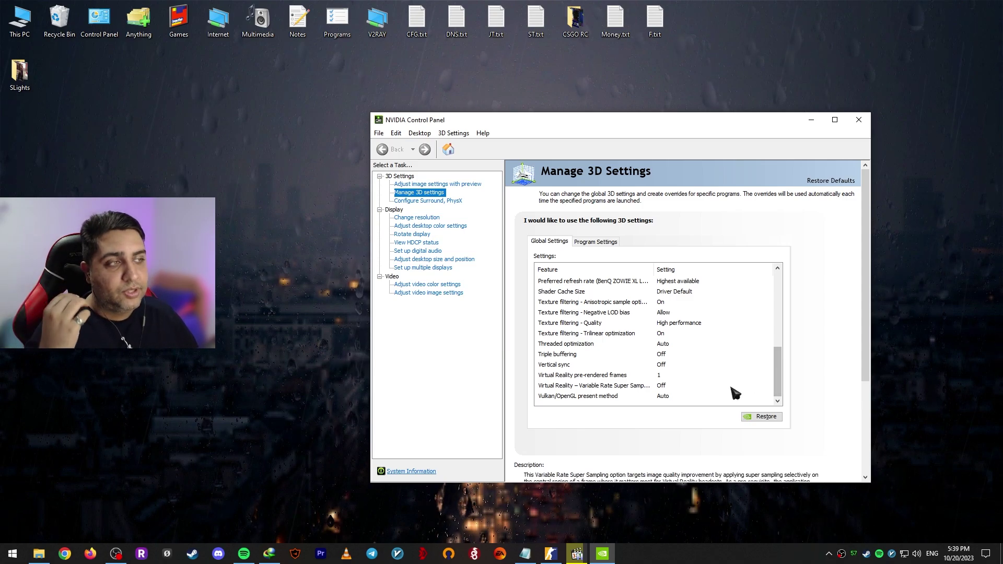
Step: Add cs2.exe as a customized program in the 3D program settings and review its full list of settings
{"action": "left_click", "coordinate": [596, 242]}
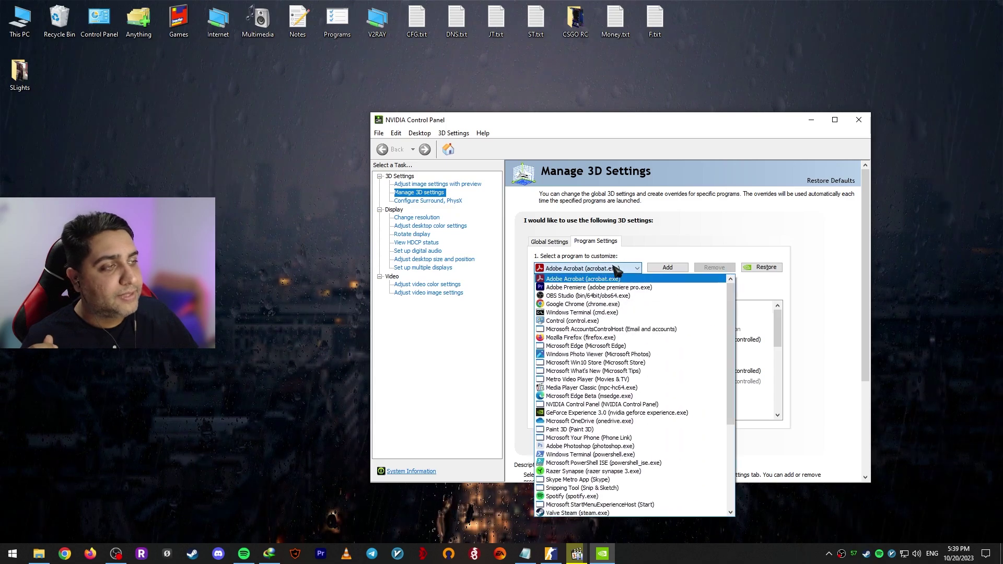
{"action": "left_click", "coordinate": [619, 269]}
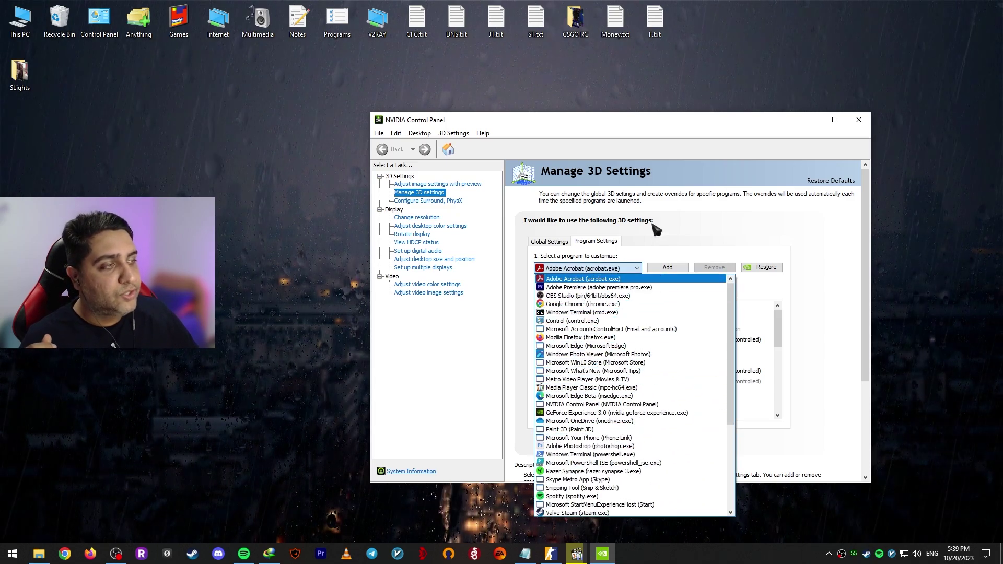
{"action": "left_click", "coordinate": [586, 279]}
{"action": "left_click", "coordinate": [674, 268]}
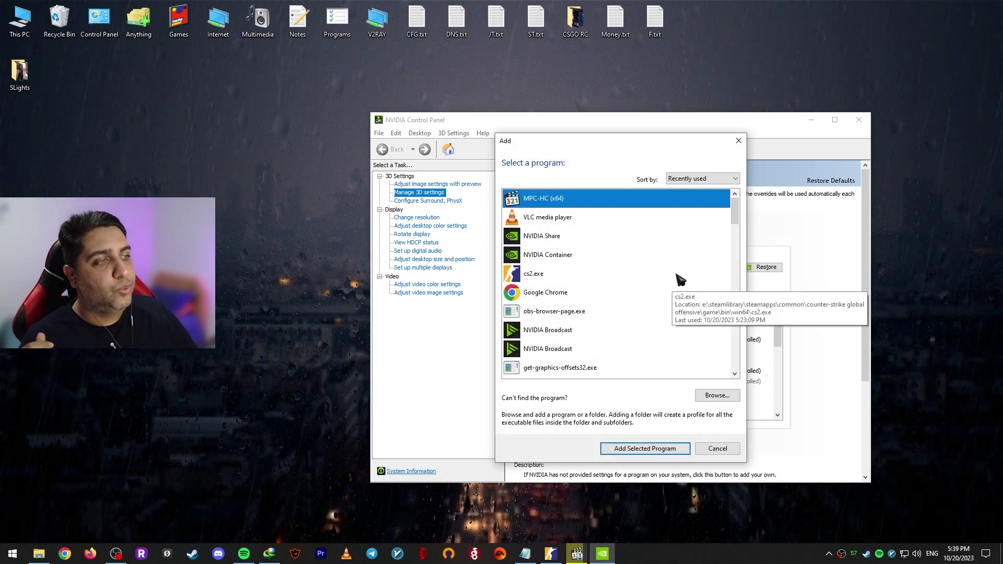
{"action": "left_click", "coordinate": [554, 275]}
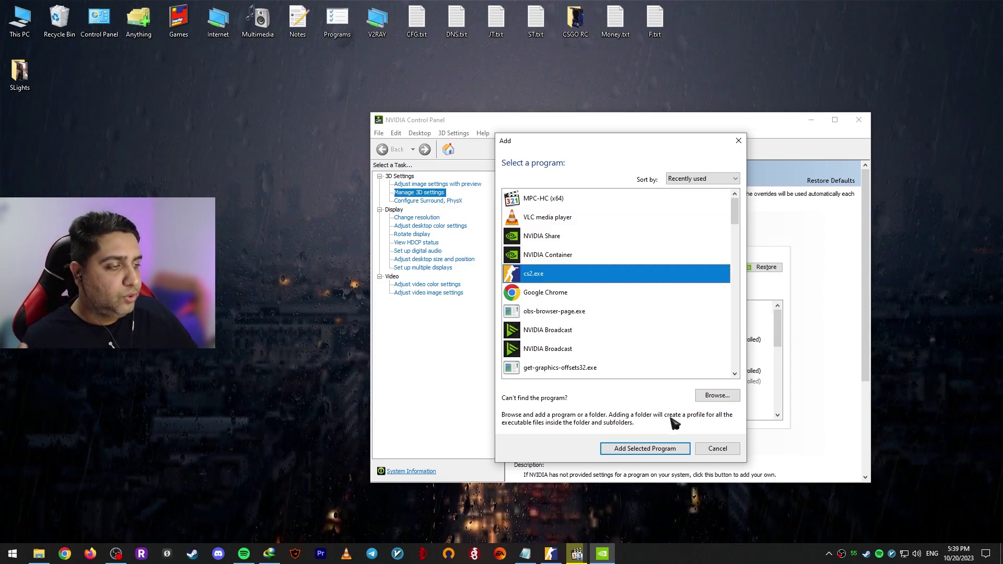
{"action": "left_click", "coordinate": [674, 450]}
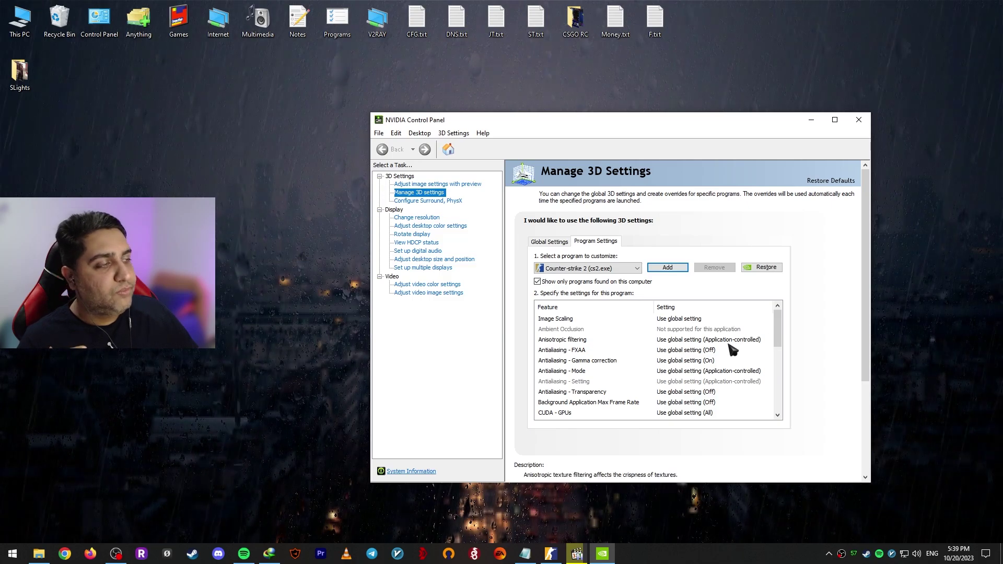
{"action": "left_click_drag", "start_coordinate": [777, 328], "coordinate": [779, 412]}
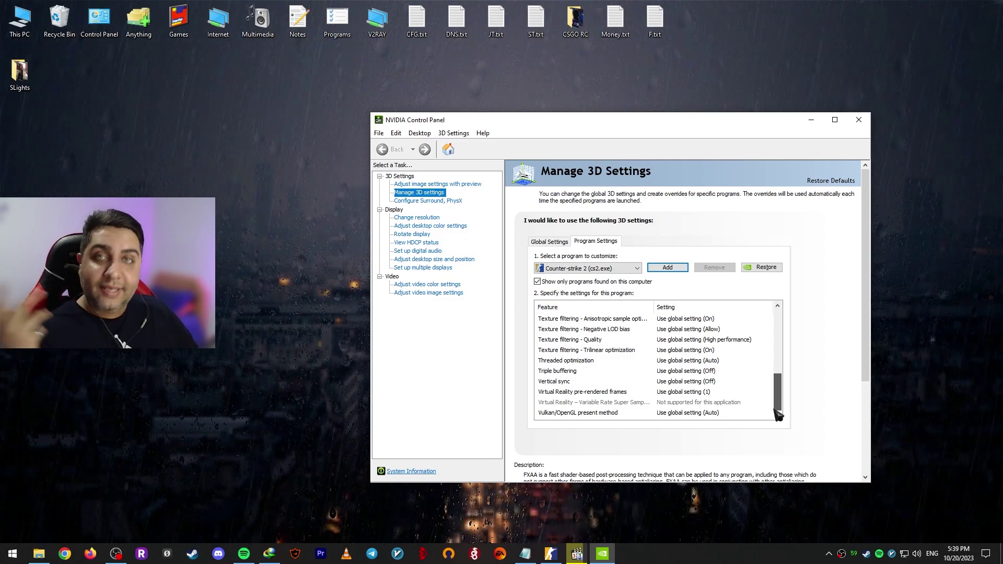
{"action": "left_click_drag", "start_coordinate": [777, 412], "coordinate": [779, 334]}
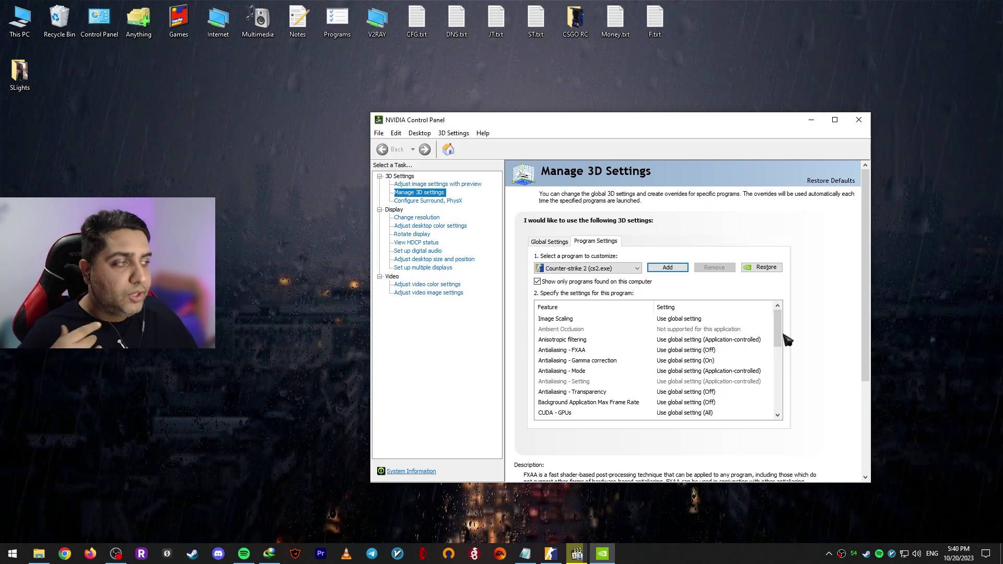
Step: Review the rest of the 3D program settings listed for Counter-strike 2 (cs2.exe)
{"action": "left_click_drag", "start_coordinate": [785, 339], "coordinate": [787, 406]}
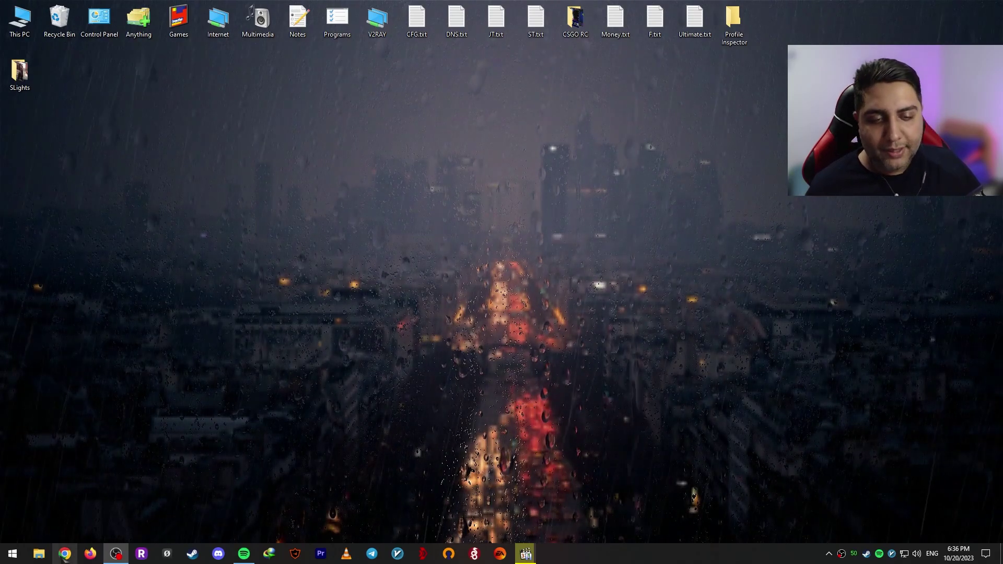
Step: Switch to Chrome, search for nvidia profile inspector, and open the Orbmu2k/nvidiaProfileInspector releases page on GitHub
{"action": "left_click", "coordinate": [74, 557]}
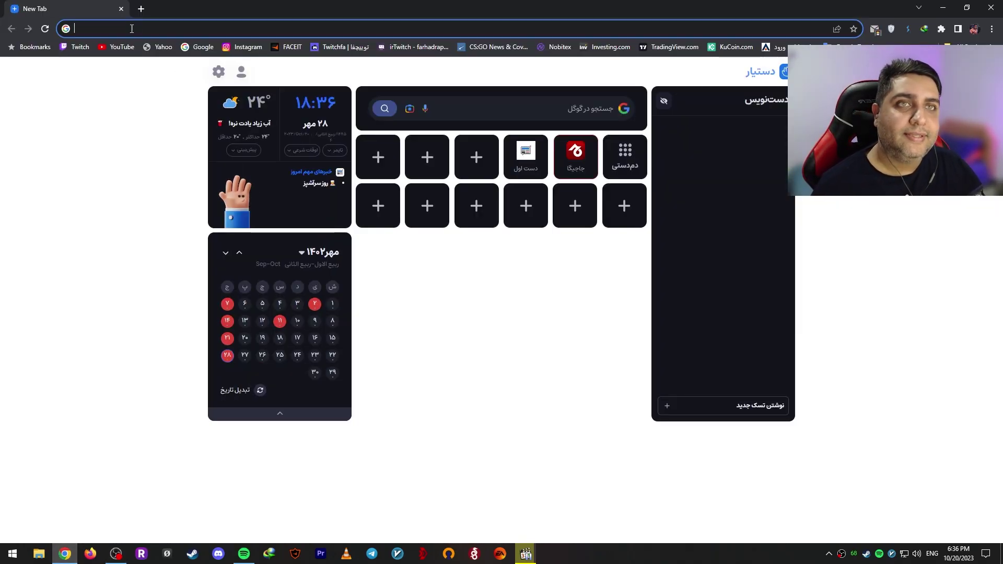
{"action": "left_click", "coordinate": [129, 29]}
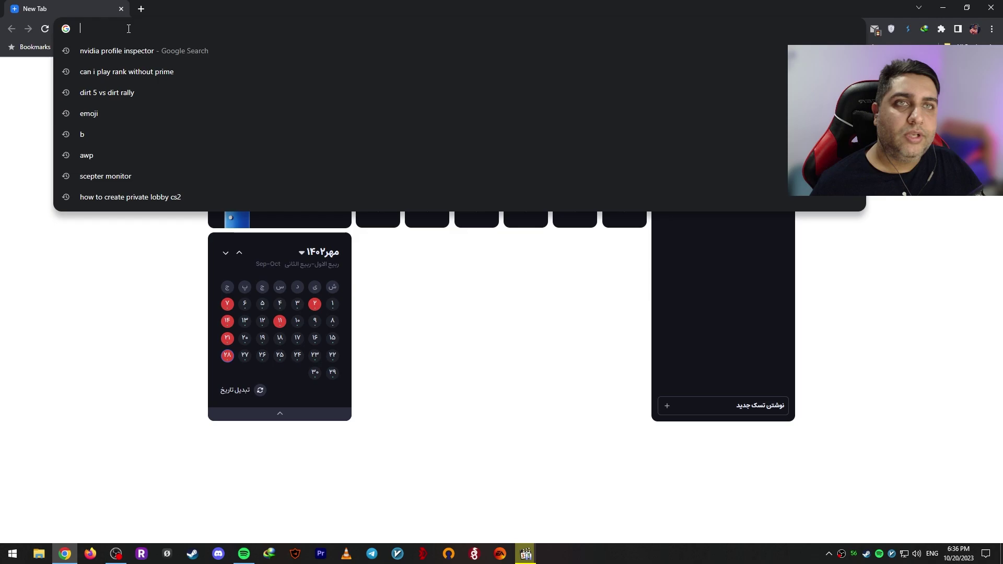
{"action": "left_click", "coordinate": [149, 51]}
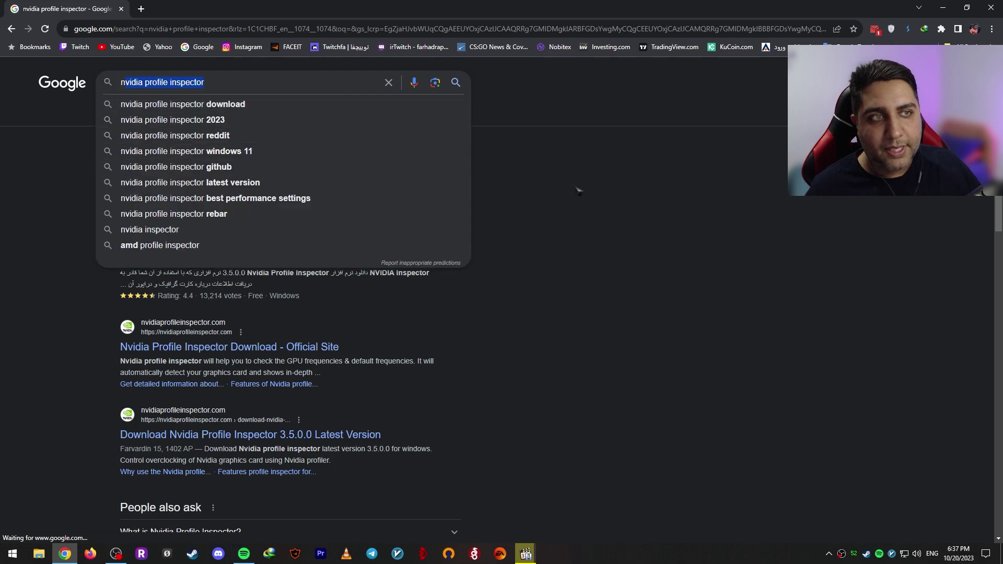
{"action": "left_click", "coordinate": [246, 181]}
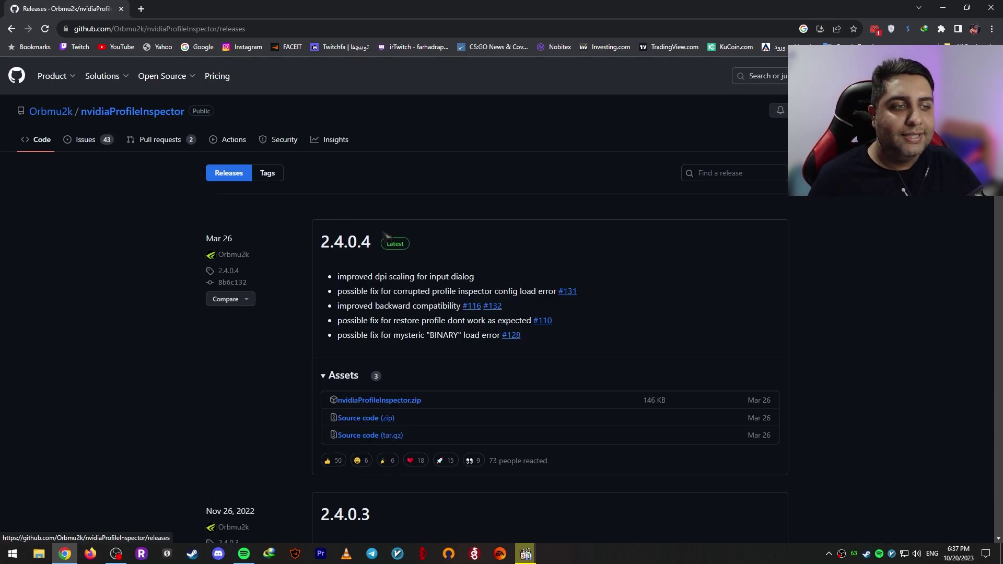
Step: Download nvidiaProfileInspector.zip from the 2.4.0.4 release and open the folder containing the downloaded file
{"action": "left_click", "coordinate": [412, 400]}
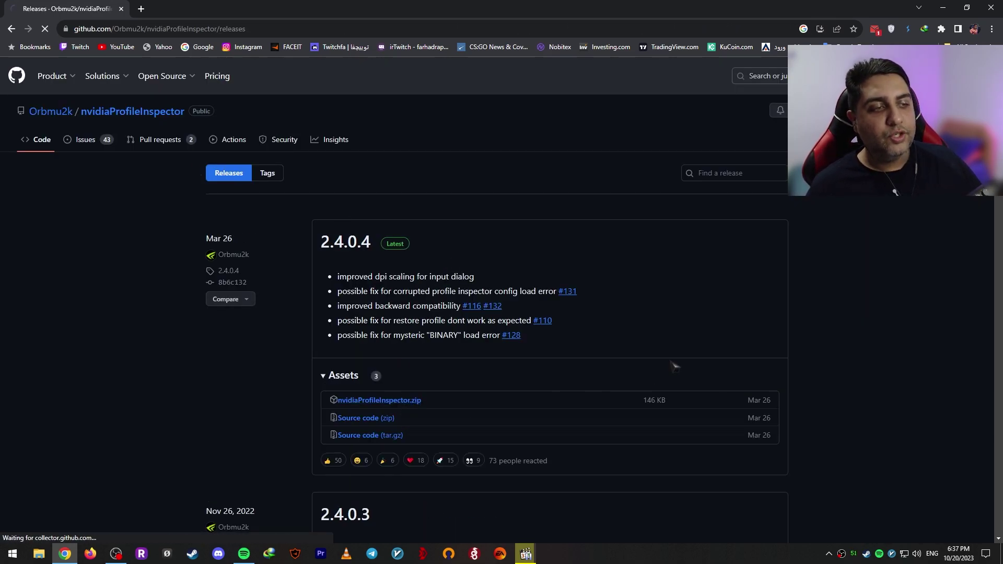
{"action": "left_click", "coordinate": [516, 324]}
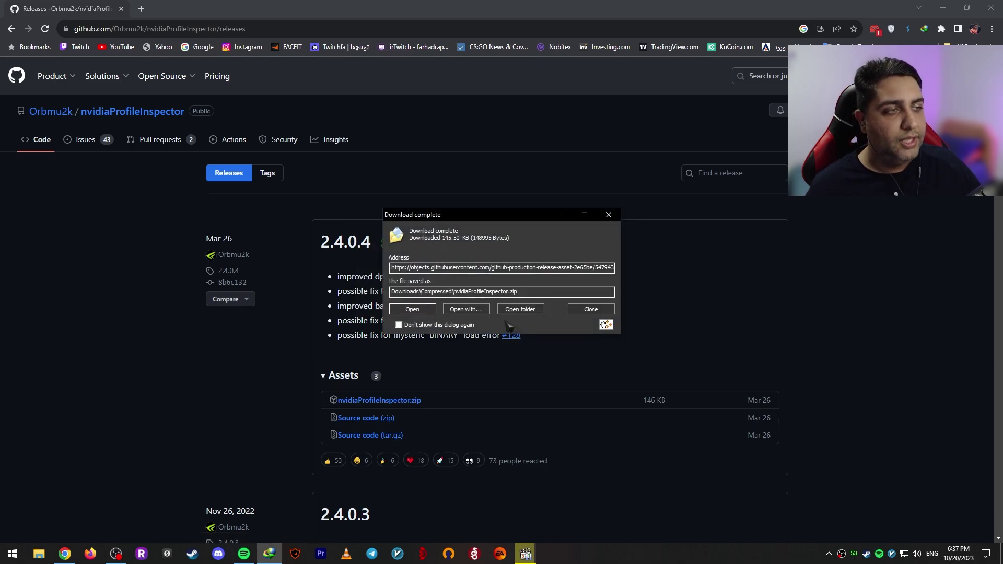
{"action": "left_click", "coordinate": [520, 311]}
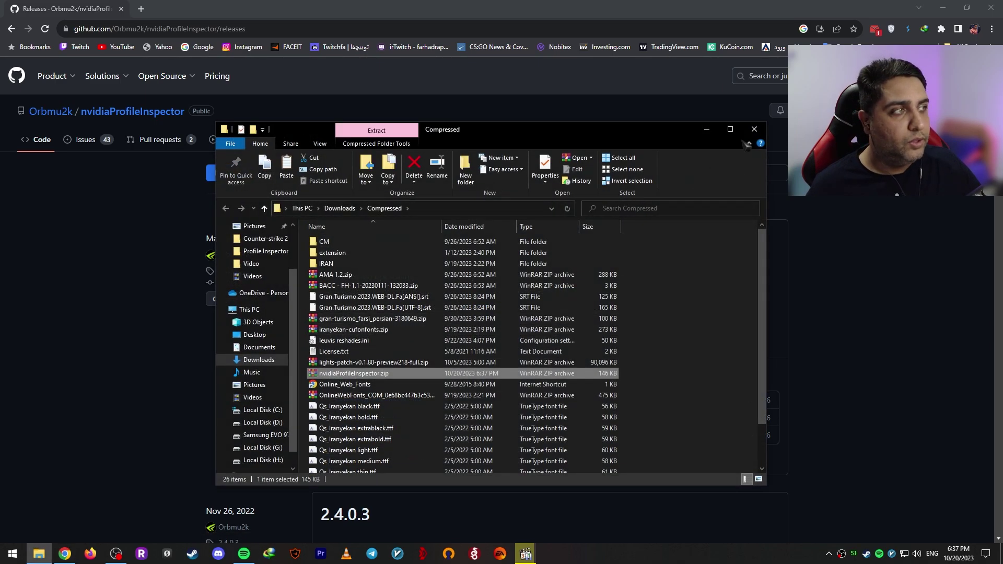
Step: Paste nvidiaProfileInspector.zip into the Profile Inspector folder on the desktop and extract it there
{"action": "left_click", "coordinate": [754, 129]}
{"action": "key", "text": "super+d"}
{"action": "double_click", "coordinate": [733, 24]}
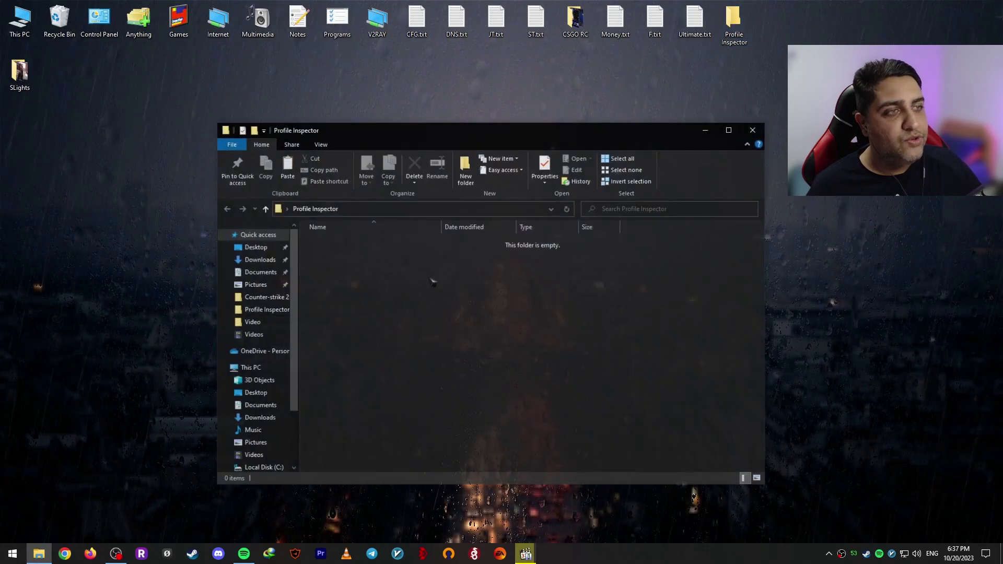
{"action": "key", "text": "ctrl+v"}
{"action": "right_click", "coordinate": [366, 243]}
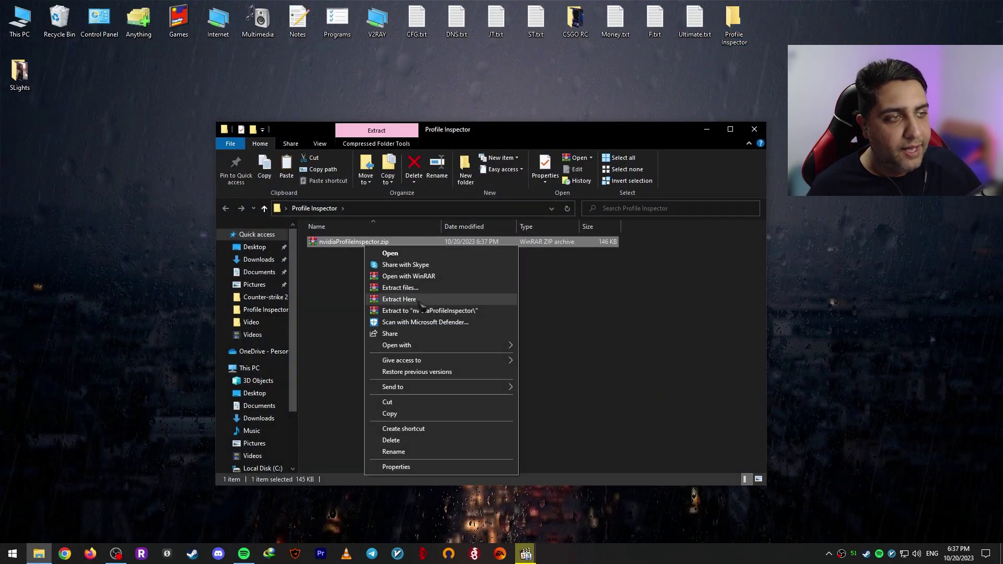
{"action": "left_click", "coordinate": [399, 299]}
{"action": "left_click", "coordinate": [421, 330]}
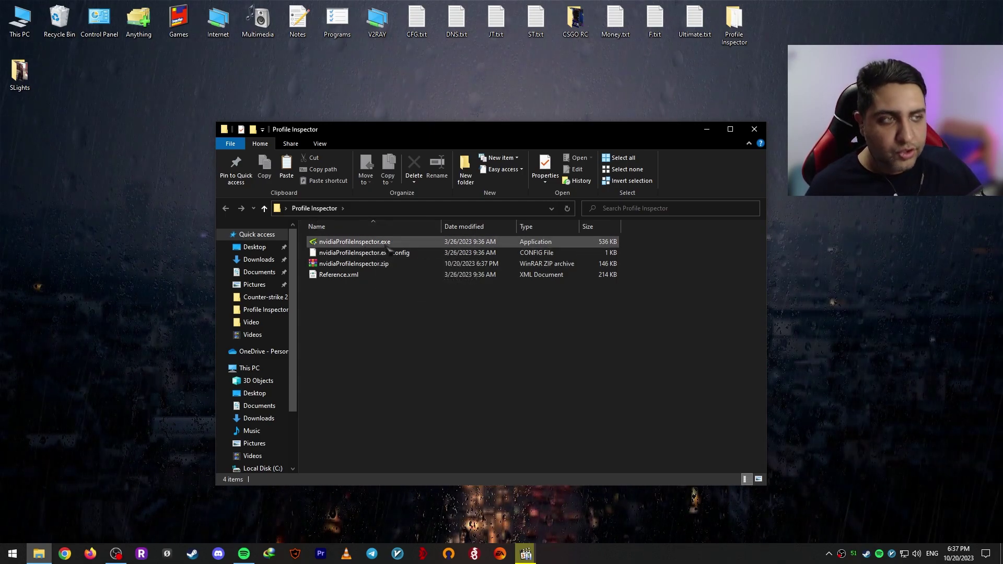
Step: Launch nvidiaProfileInspector.exe and load the Counter-strike 2 profile
{"action": "double_click", "coordinate": [353, 242]}
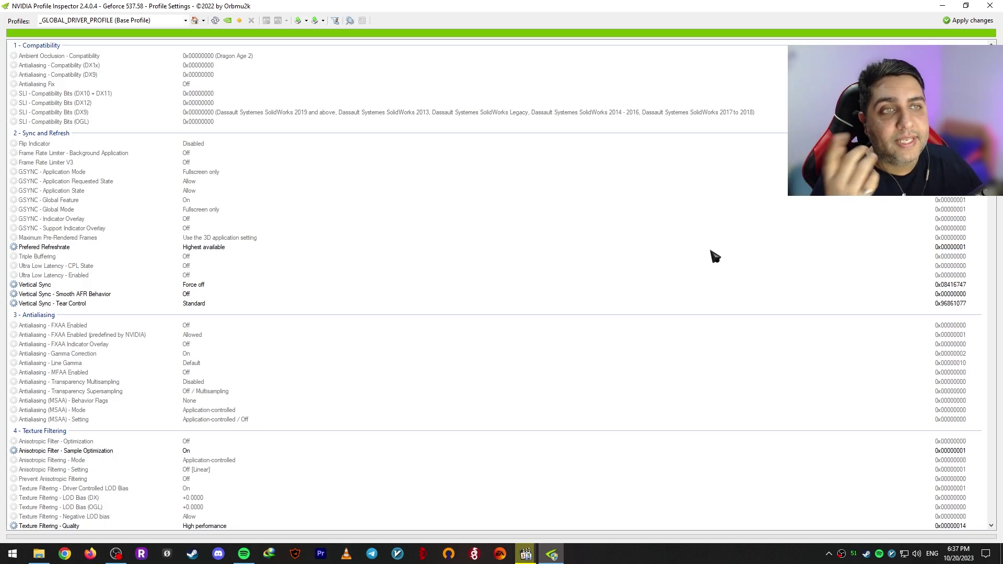
{"action": "left_click", "coordinate": [166, 20]}
{"action": "type", "text": "c"}
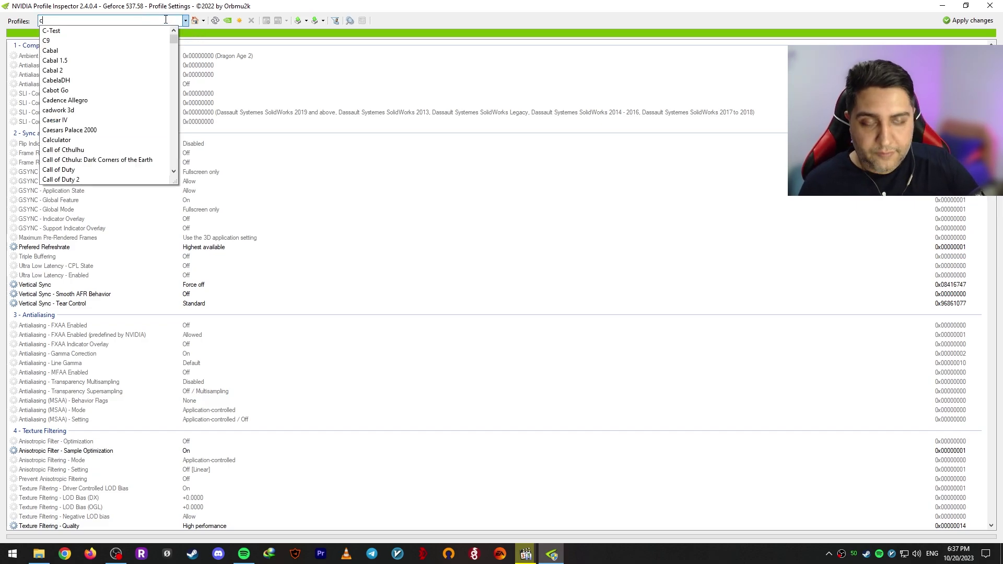
{"action": "type", "text": "ounter"}
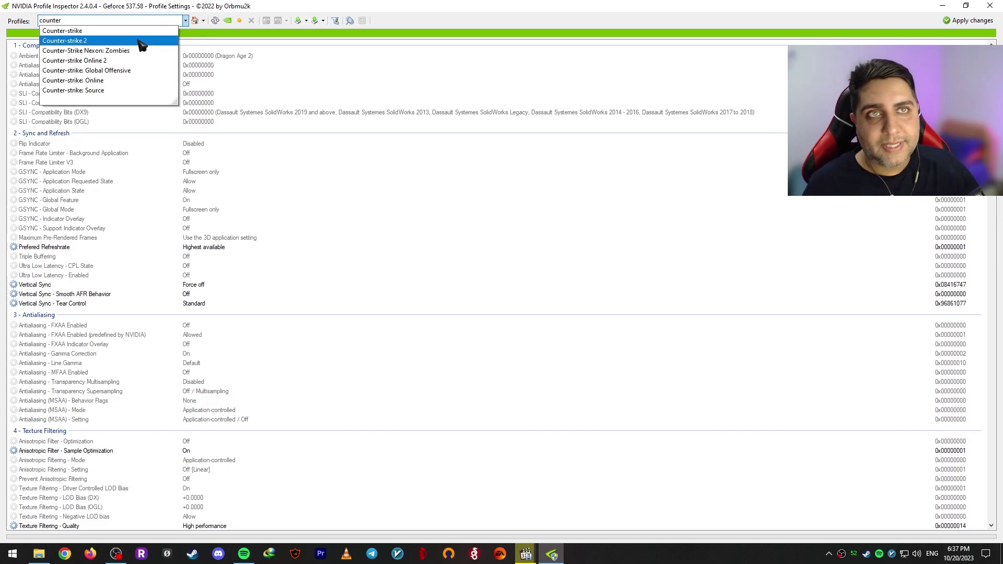
{"action": "left_click", "coordinate": [78, 41]}
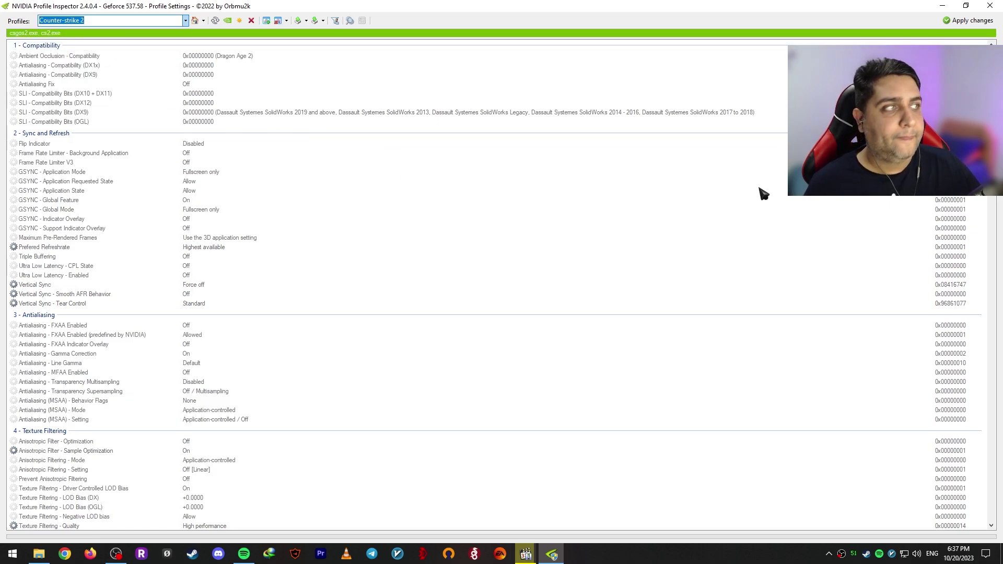
Step: Set CUDA - Force P2 State to Off in the Common section of the Counter-strike 2 profile
{"action": "scroll", "coordinate": [982, 233], "scroll_direction": "down", "scroll_amount": 13}
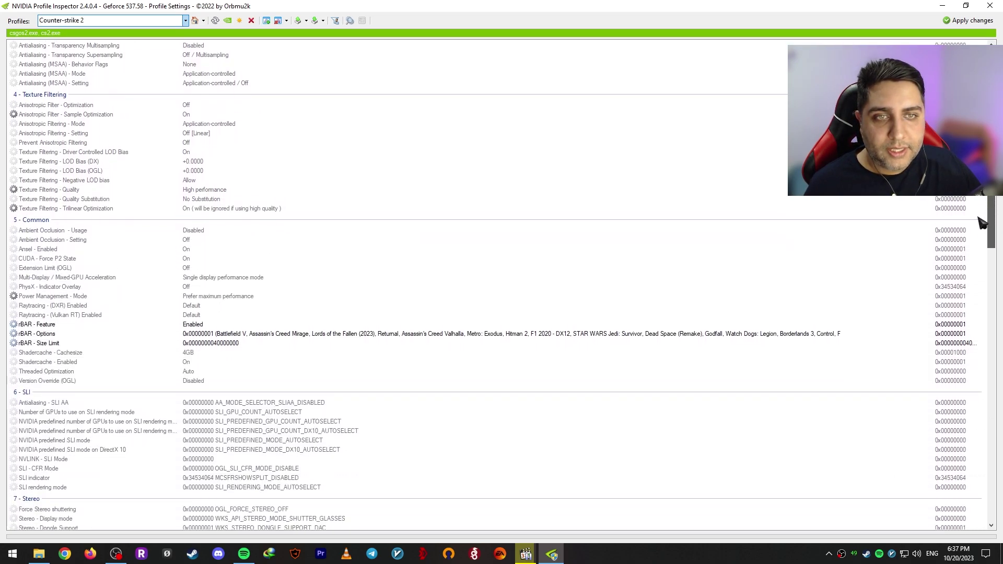
{"action": "scroll", "coordinate": [981, 232], "scroll_direction": "down", "scroll_amount": 2}
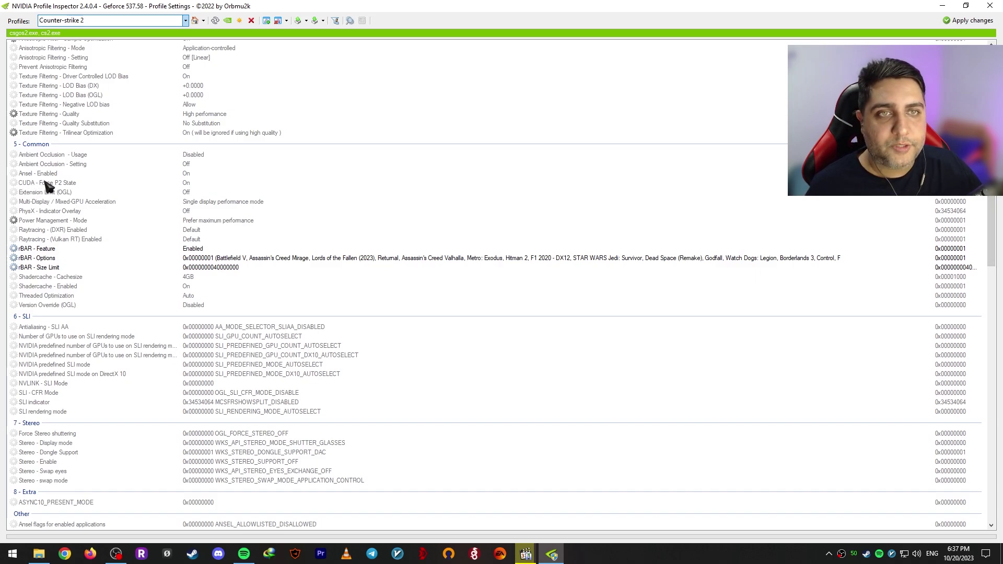
{"action": "left_click", "coordinate": [200, 186]}
{"action": "left_click", "coordinate": [559, 183]}
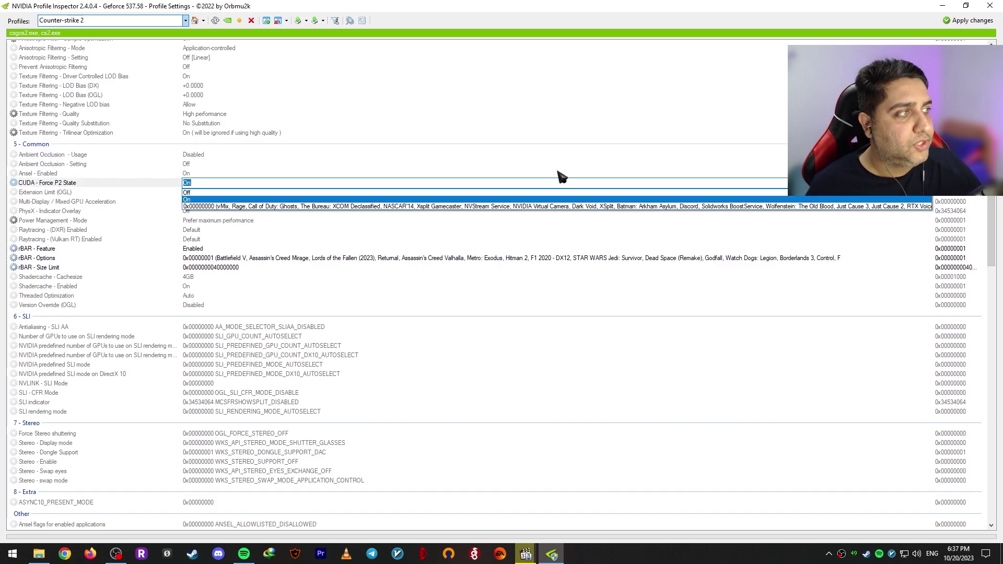
{"action": "left_click", "coordinate": [213, 197]}
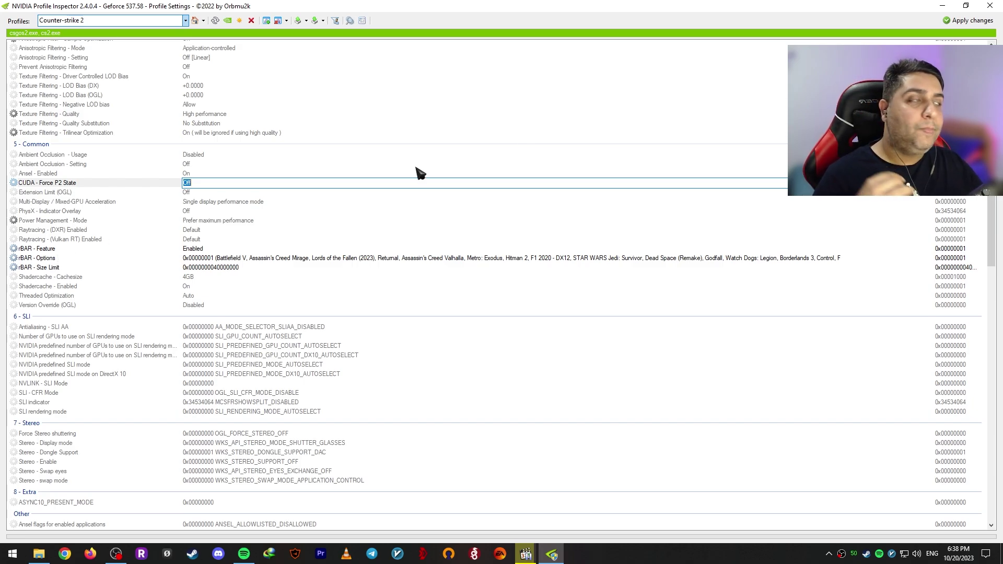
Step: Open NVIDIA Control Panel from the desktop, check the Resizable BAR entry in System Information, and close the control panel
{"action": "left_click", "coordinate": [944, 6]}
{"action": "left_click", "coordinate": [715, 136]}
{"action": "right_click", "coordinate": [426, 188]}
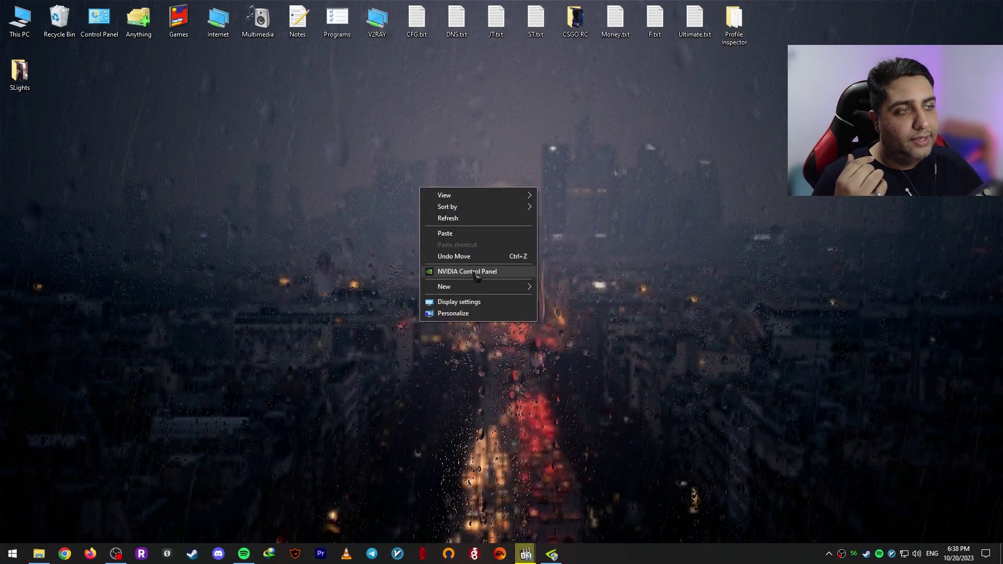
{"action": "left_click", "coordinate": [472, 271]}
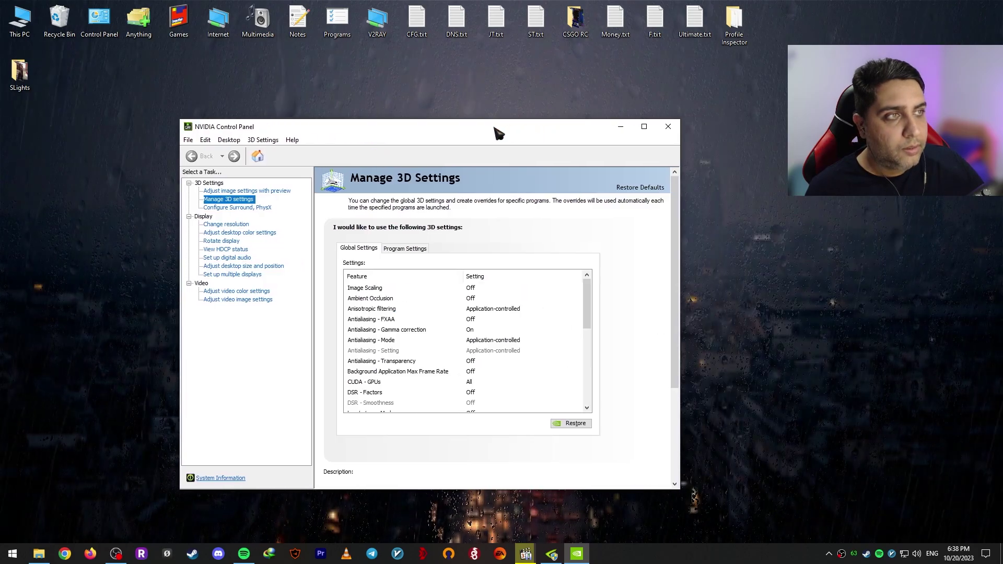
{"action": "left_click", "coordinate": [289, 124]}
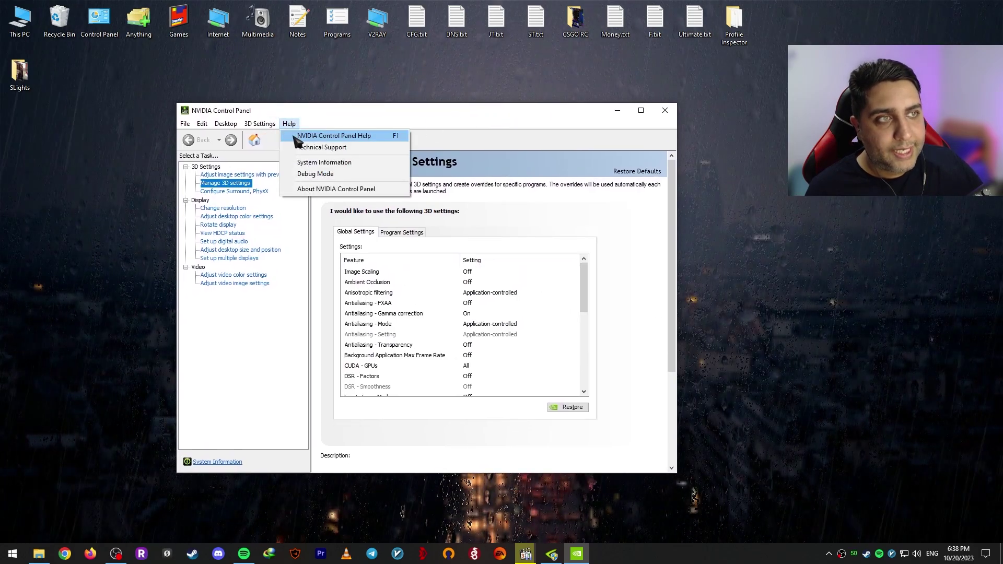
{"action": "left_click", "coordinate": [352, 162]}
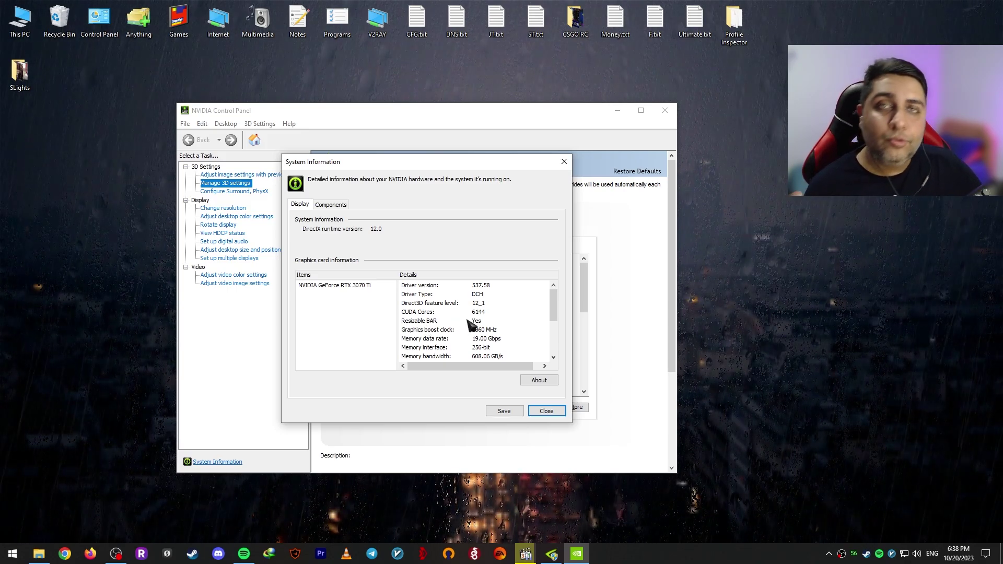
{"action": "left_click", "coordinate": [546, 411]}
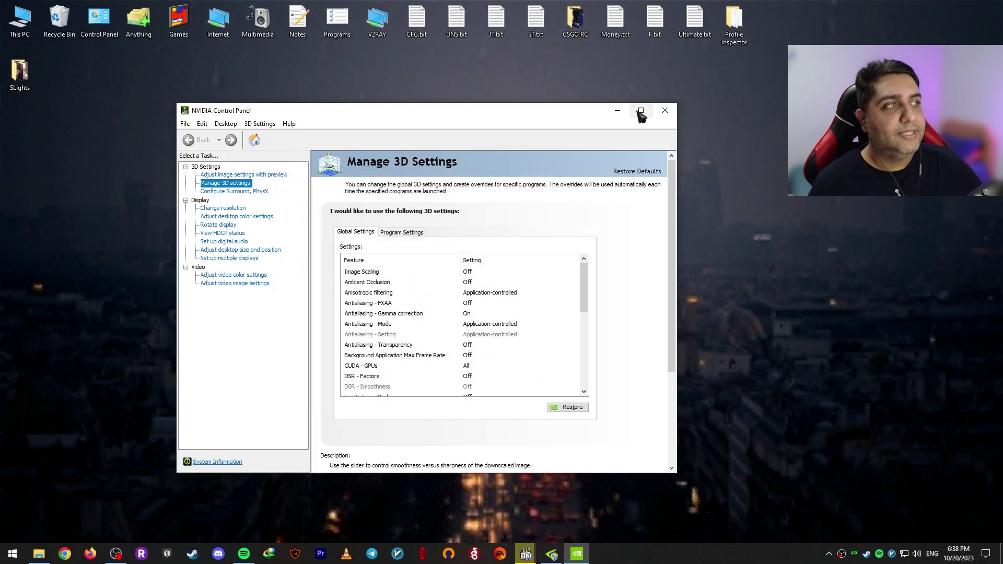
{"action": "left_click", "coordinate": [665, 111]}
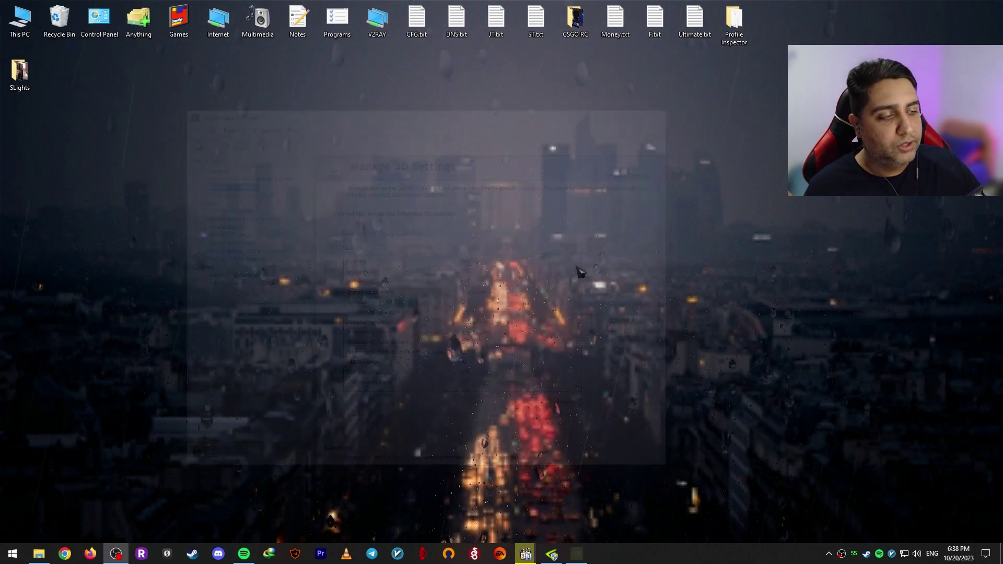
Step: Return to NVIDIA Profile Inspector and set rBAR - Options to 0x00000001, the entry beginning with Battlefield V
{"action": "left_click", "coordinate": [555, 555]}
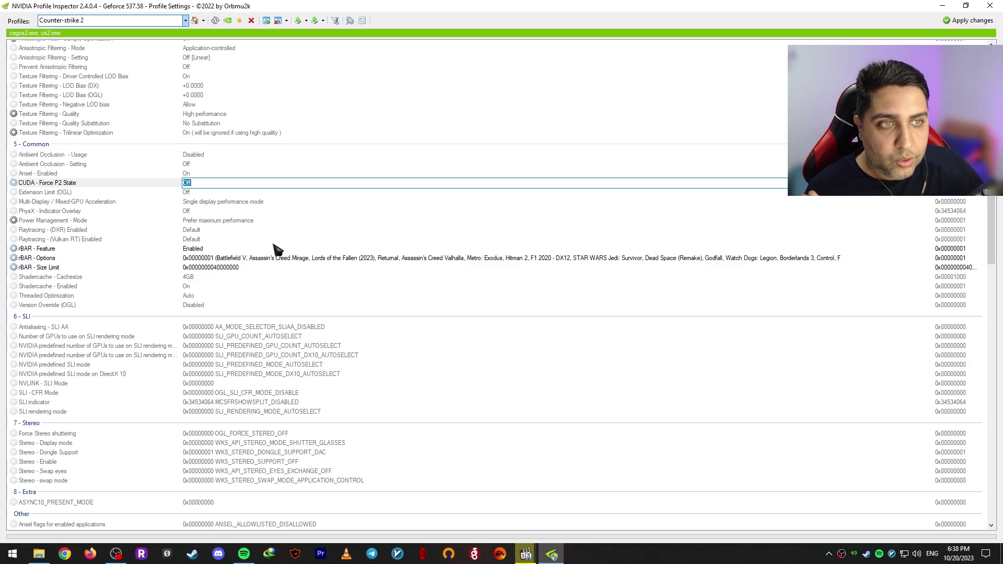
{"action": "left_click", "coordinate": [212, 258]}
{"action": "left_click", "coordinate": [928, 259]}
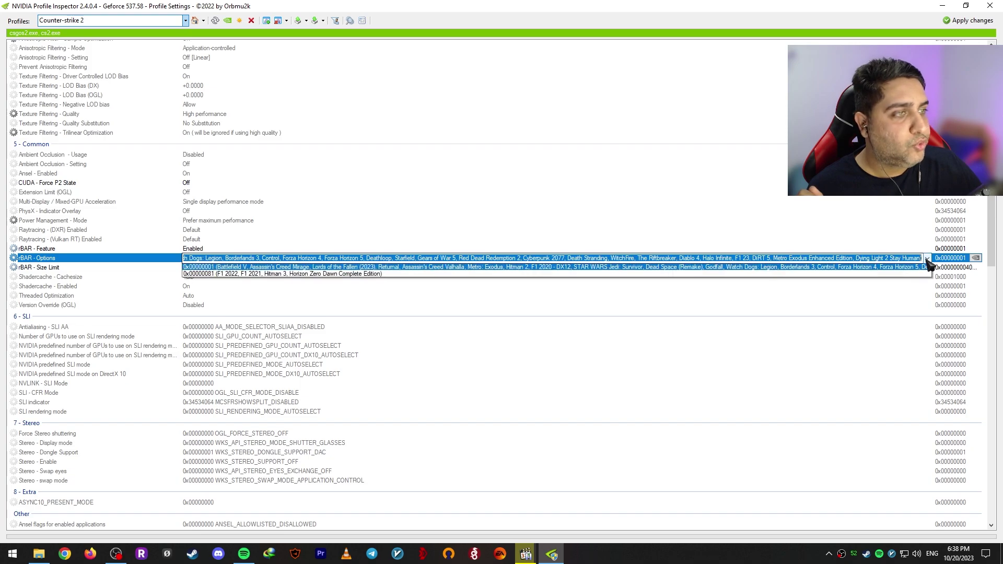
{"action": "left_click", "coordinate": [222, 269]}
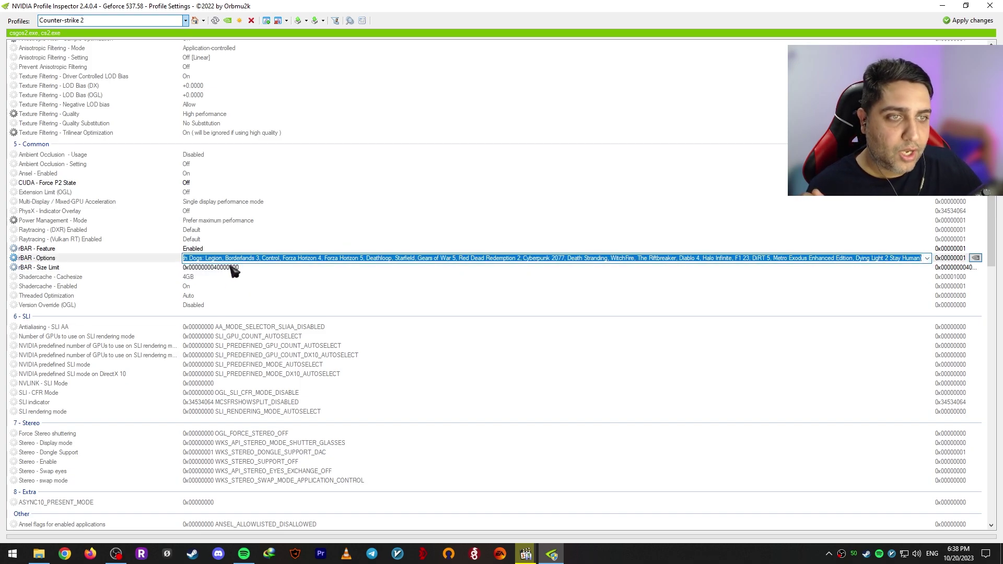
{"action": "left_click", "coordinate": [224, 269]}
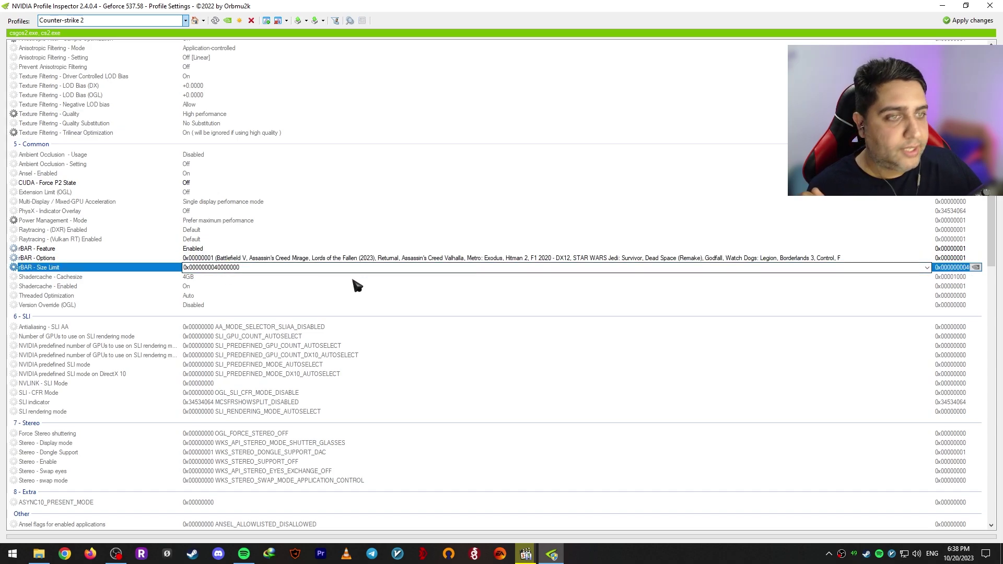
{"action": "left_click", "coordinate": [262, 268]}
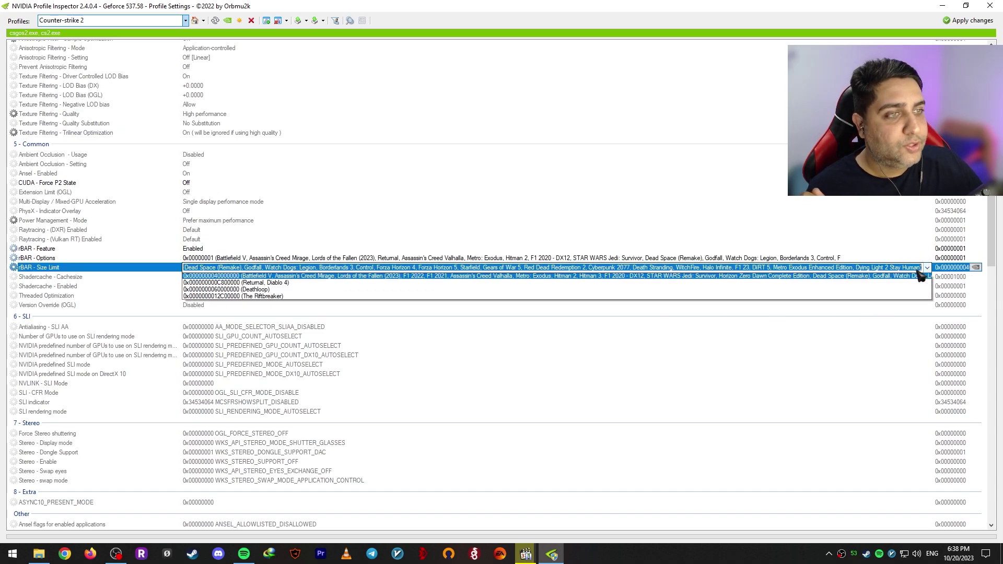
{"action": "key", "text": "Escape"}
{"action": "left_click", "coordinate": [265, 285]}
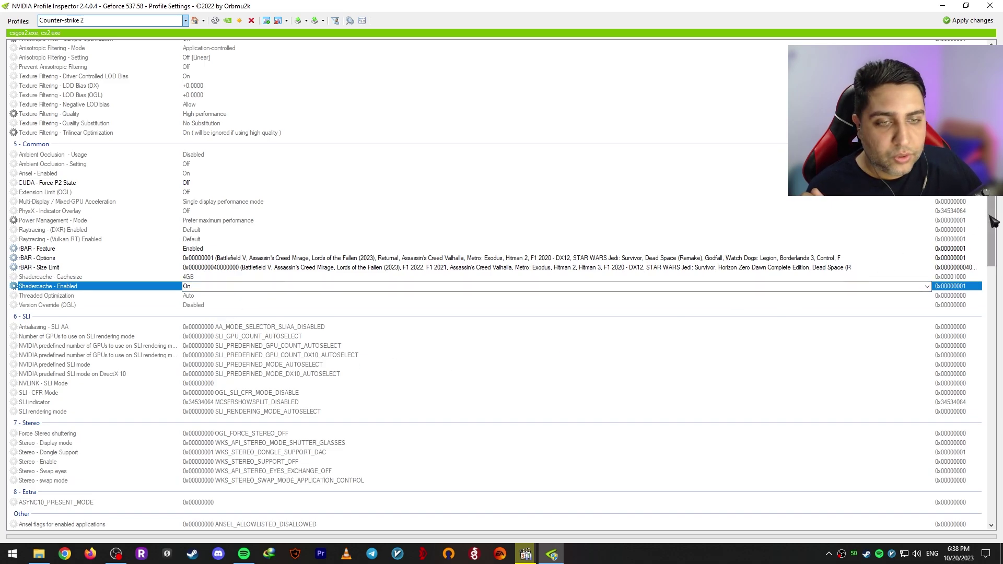
Step: Set Memory Allocation Policy in the Other section to 0x00000001 WKS_MEMORY_ALLOCATION_POLICY_MODERATE_PRE_ALLOCATION
{"action": "left_click_drag", "start_coordinate": [993, 219], "coordinate": [979, 318]}
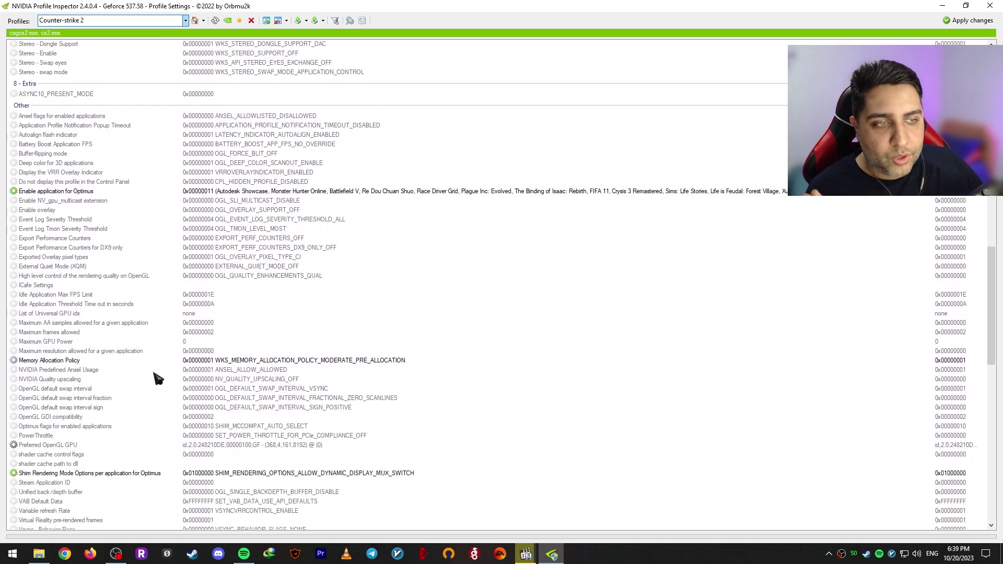
{"action": "left_click", "coordinate": [412, 363]}
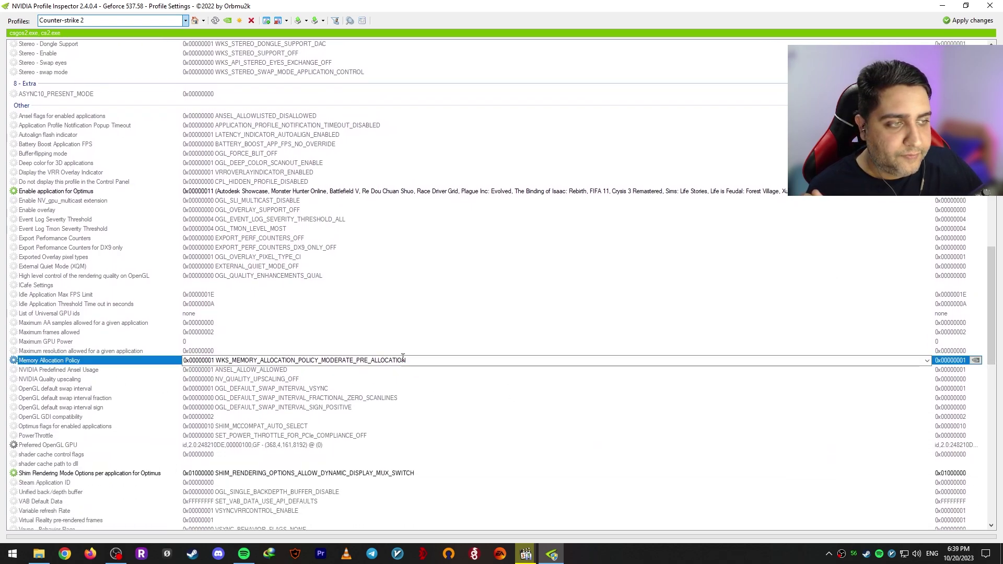
{"action": "left_click", "coordinate": [927, 361]}
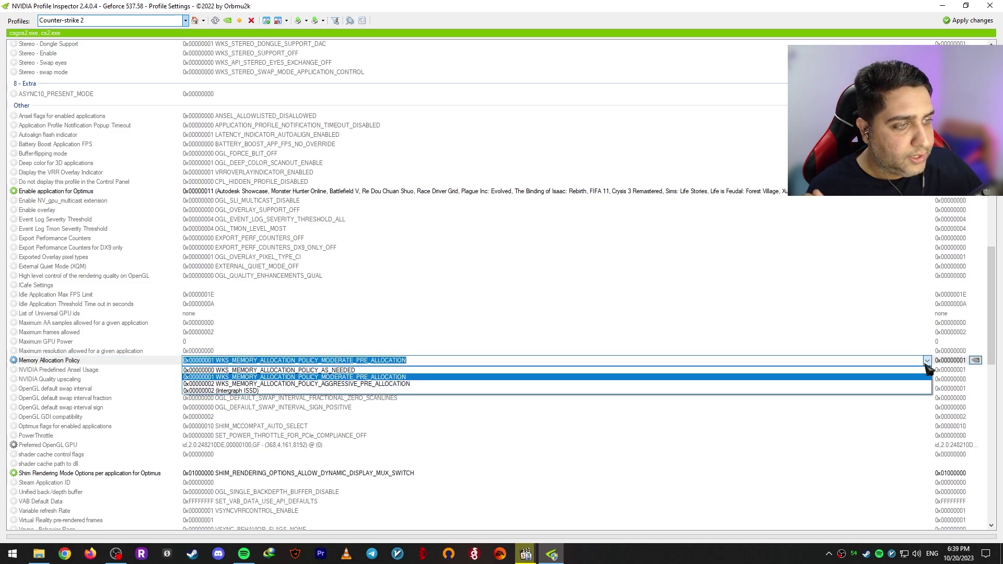
{"action": "left_click", "coordinate": [364, 377]}
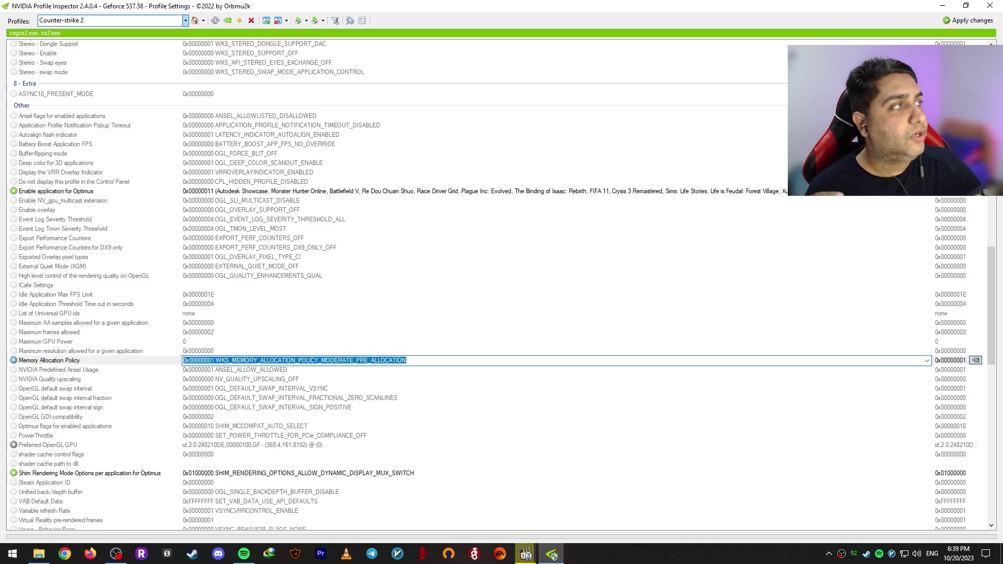
Step: Apply the modified settings to the Counter-strike 2 profile
{"action": "left_click", "coordinate": [975, 22]}
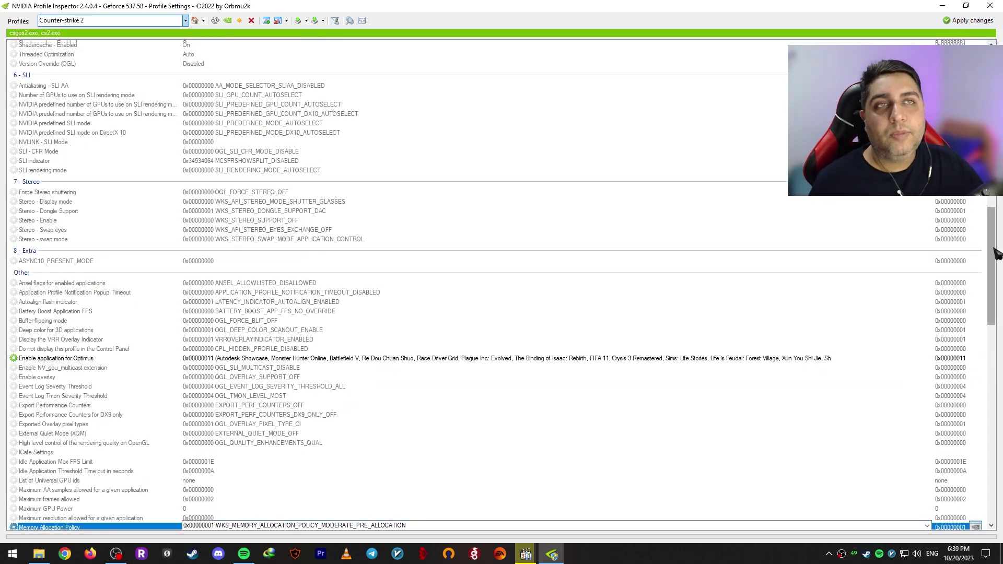
{"action": "scroll", "coordinate": [995, 256], "scroll_direction": "up", "scroll_amount": 20}
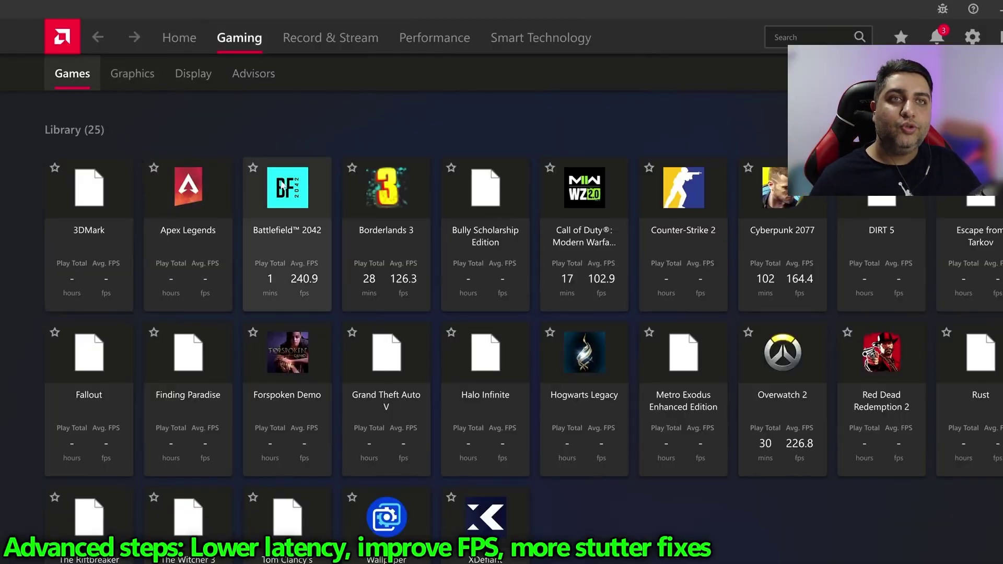
Step: Switch to AMD Software, open the Counter-Strike 2 profile, leave Radeon Anti-Lag enabled, and set Wait for Vertical Refresh to Always off
{"action": "left_click", "coordinate": [687, 201]}
{"action": "scroll", "coordinate": [478, 274], "scroll_direction": "down", "scroll_amount": 5}
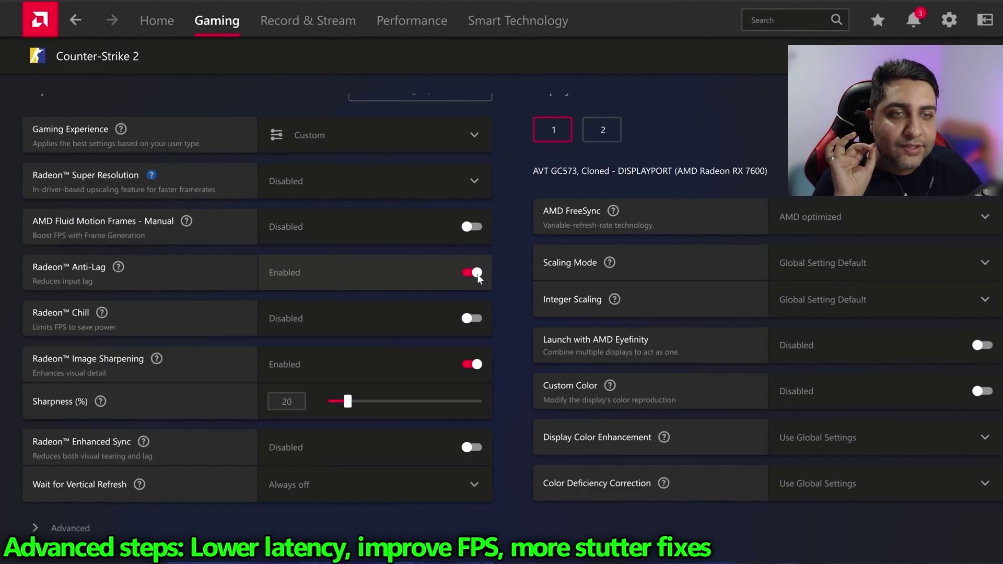
{"action": "left_click", "coordinate": [474, 272]}
{"action": "left_click", "coordinate": [473, 272]}
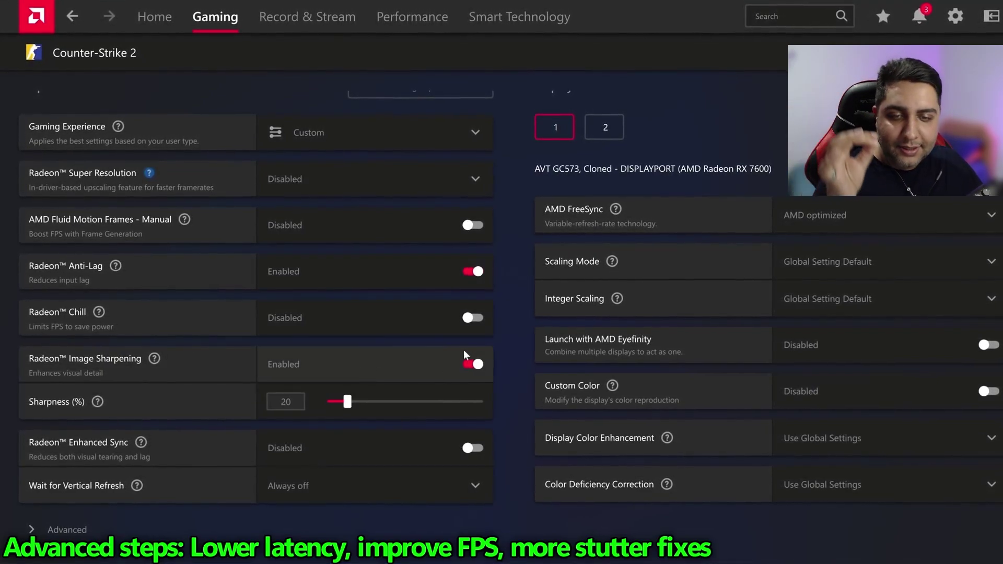
{"action": "left_click", "coordinate": [450, 485]}
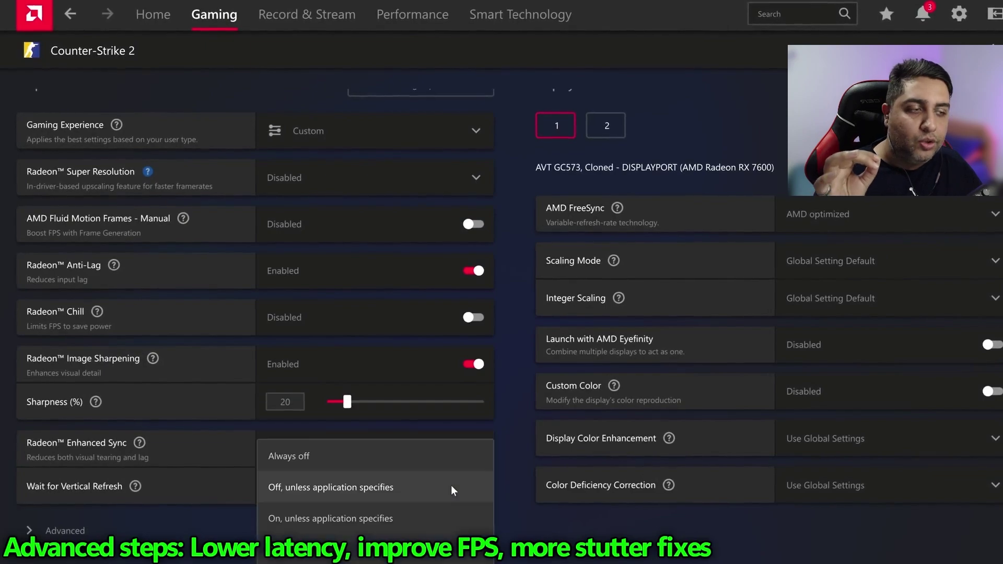
{"action": "left_click", "coordinate": [308, 457]}
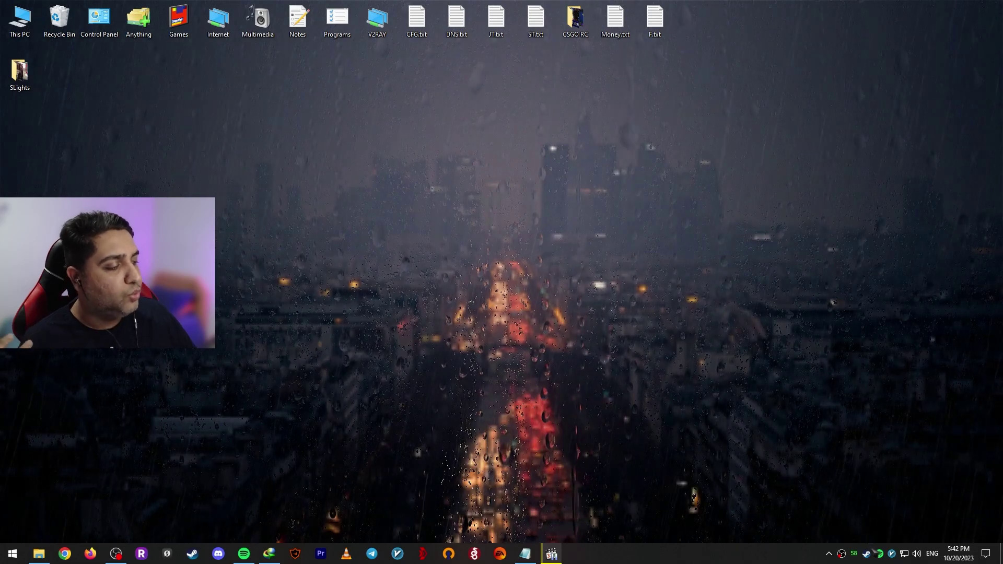
Step: Open Steam, browse to the installed files of Counter-Strike 2 from its properties, and close the Steam windows
{"action": "left_click", "coordinate": [867, 554]}
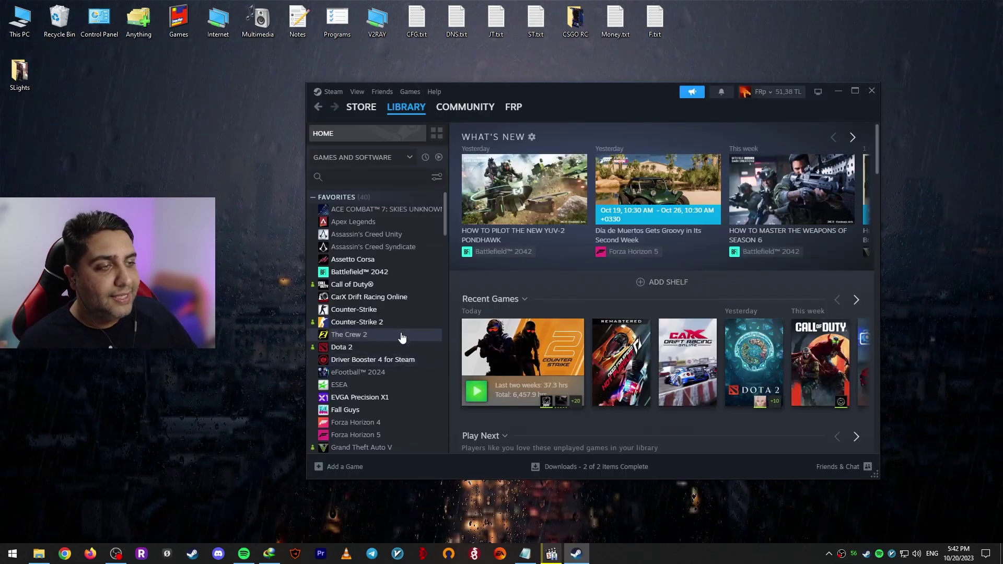
{"action": "left_click", "coordinate": [382, 324]}
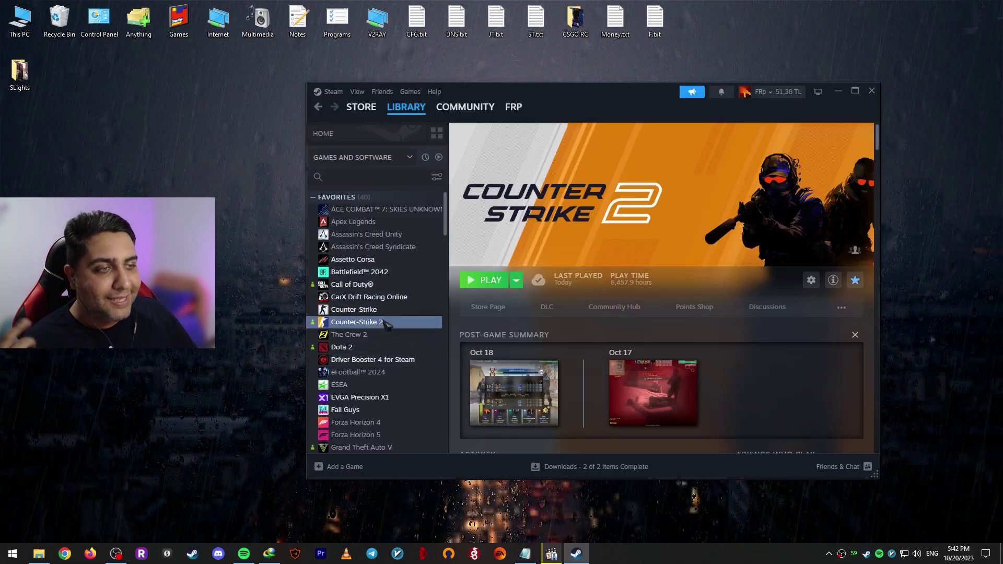
{"action": "right_click", "coordinate": [383, 323]}
{"action": "left_click", "coordinate": [413, 401]}
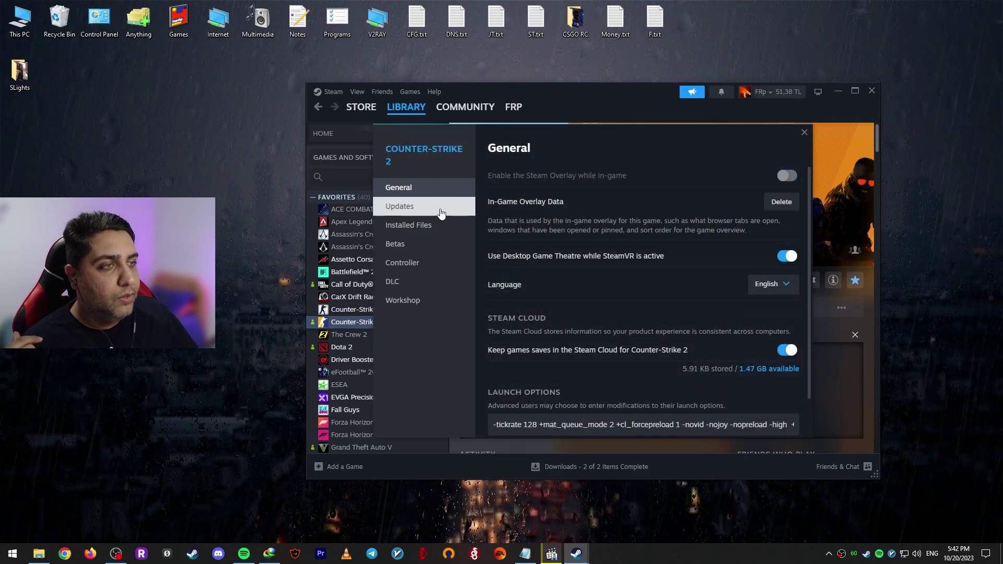
{"action": "left_click", "coordinate": [437, 225]}
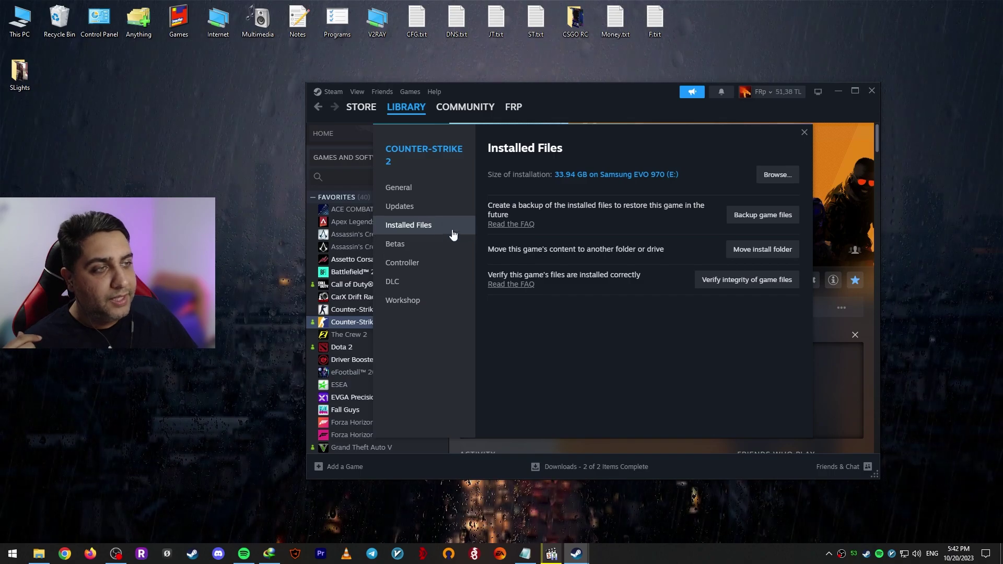
{"action": "left_click", "coordinate": [778, 175]}
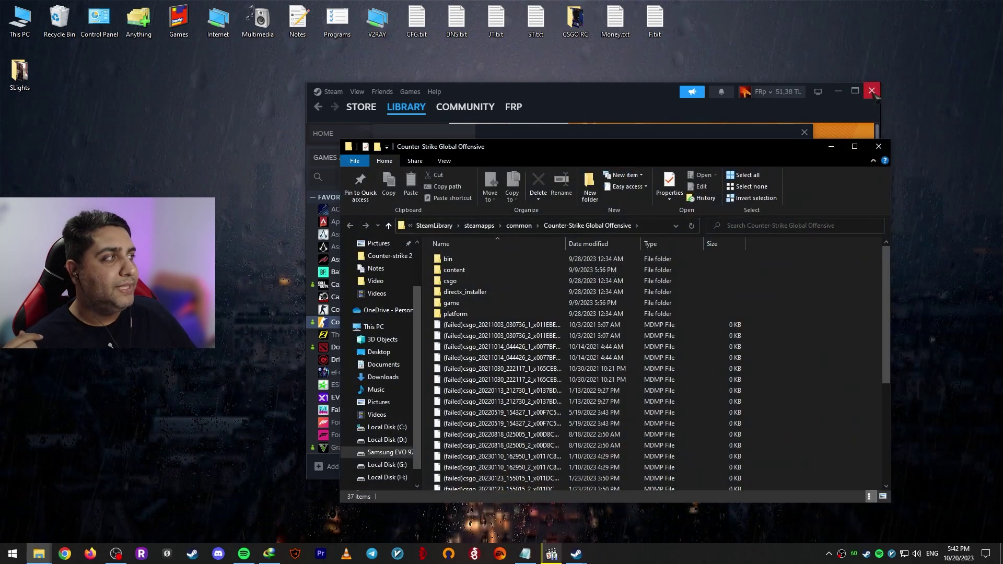
{"action": "left_click", "coordinate": [805, 132]}
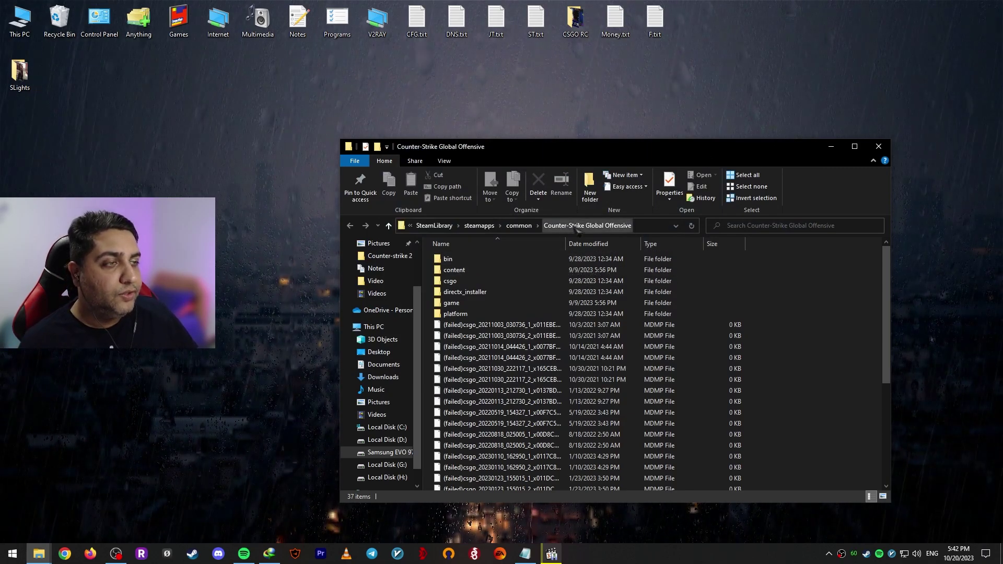
Step: Open the game\bin\win64 folder inside the Counter-Strike Global Offensive folder
{"action": "double_click", "coordinate": [511, 304]}
{"action": "double_click", "coordinate": [491, 259]}
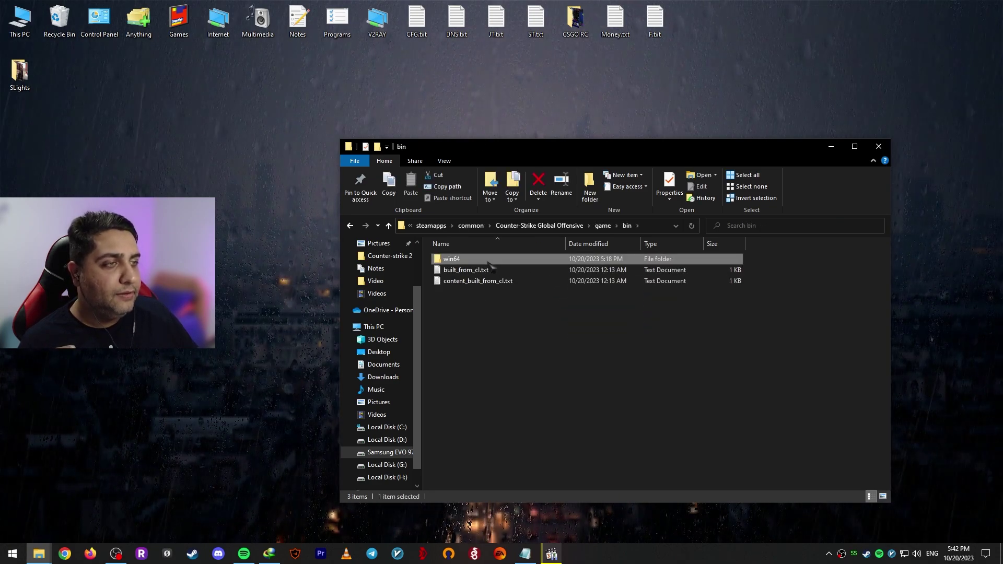
{"action": "double_click", "coordinate": [491, 259]}
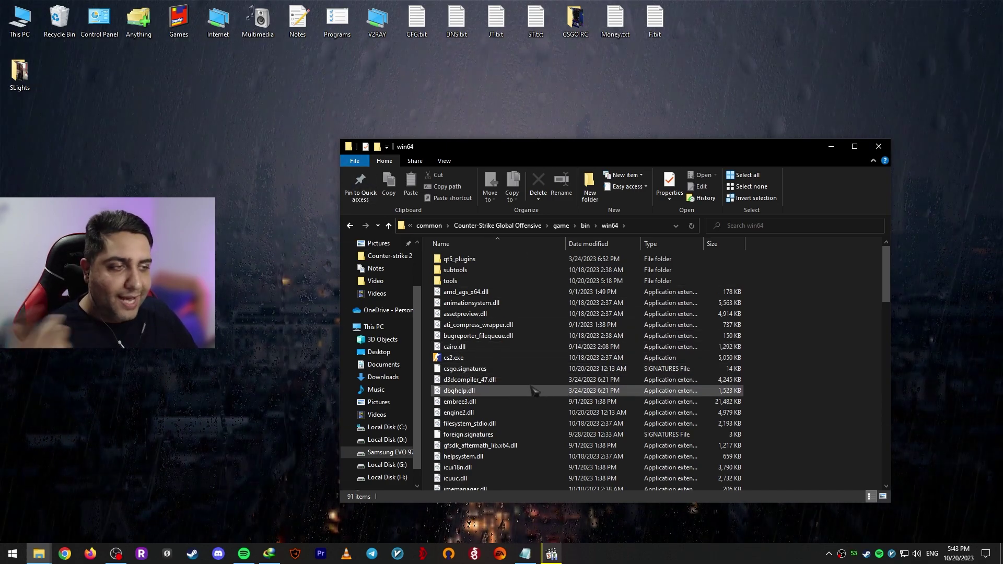
Step: In the compatibility properties of cs2.exe, enable the program DPI setting that fixes scaling problems, and confirm
{"action": "right_click", "coordinate": [449, 357]}
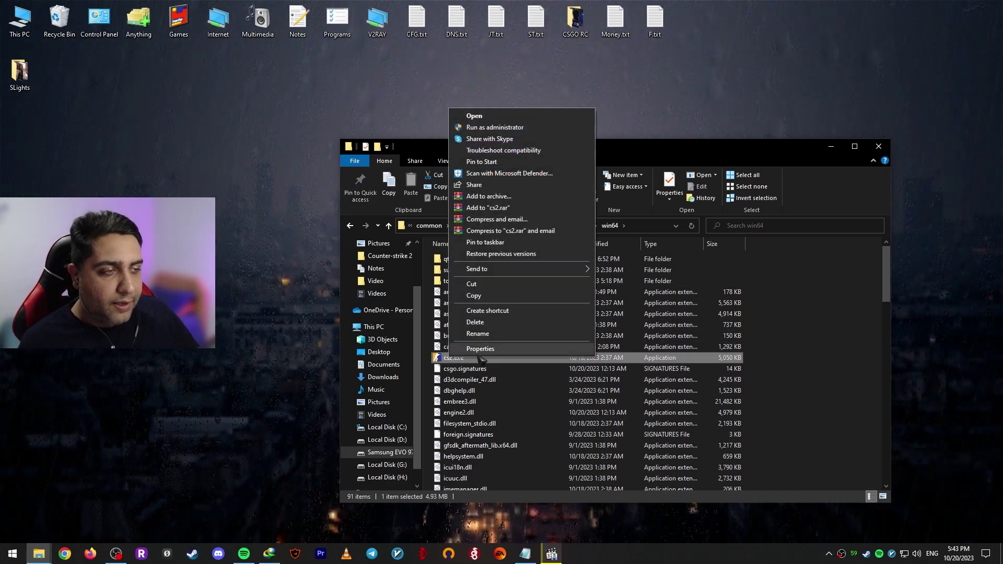
{"action": "left_click", "coordinate": [481, 349]}
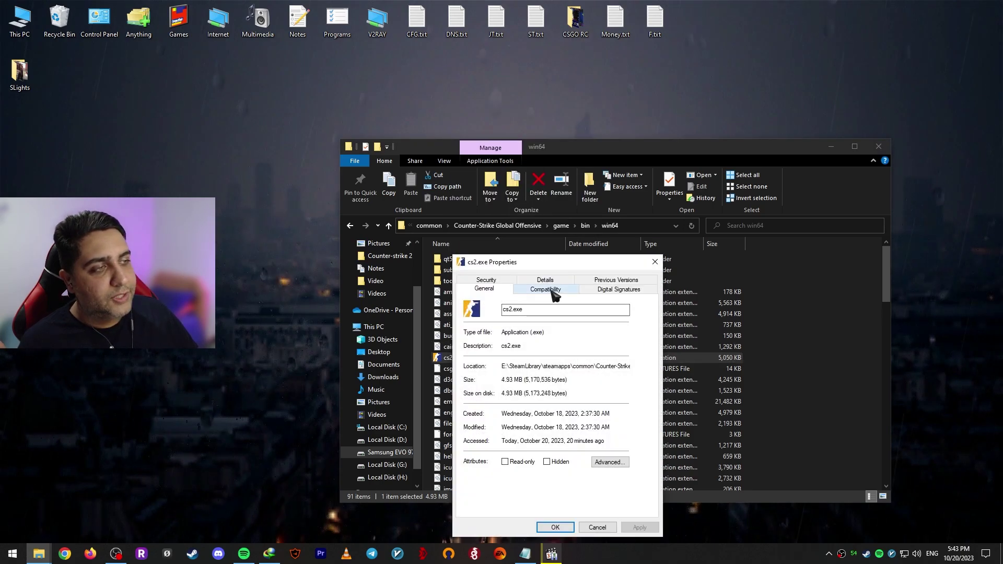
{"action": "left_click", "coordinate": [553, 292]}
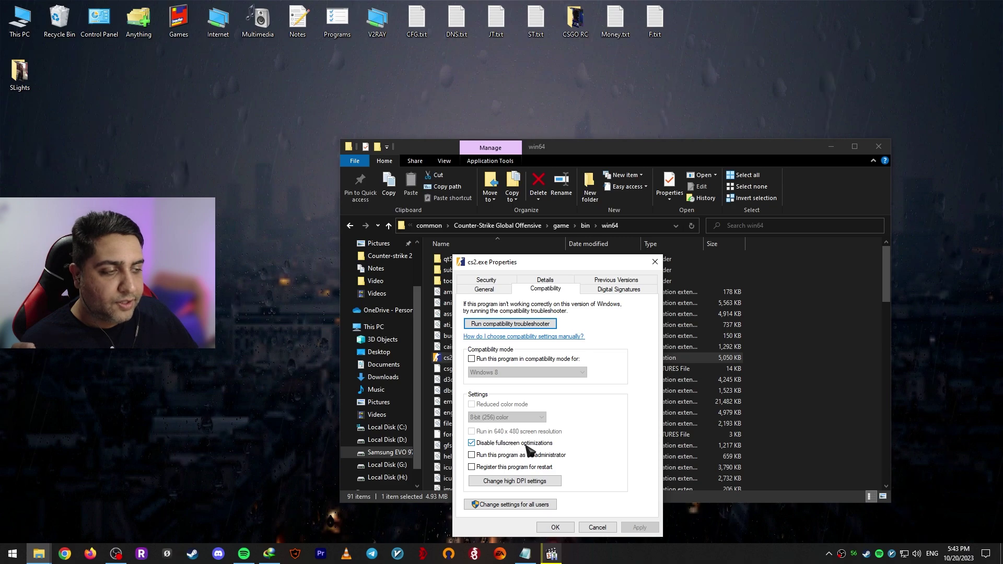
{"action": "left_click", "coordinate": [515, 481]}
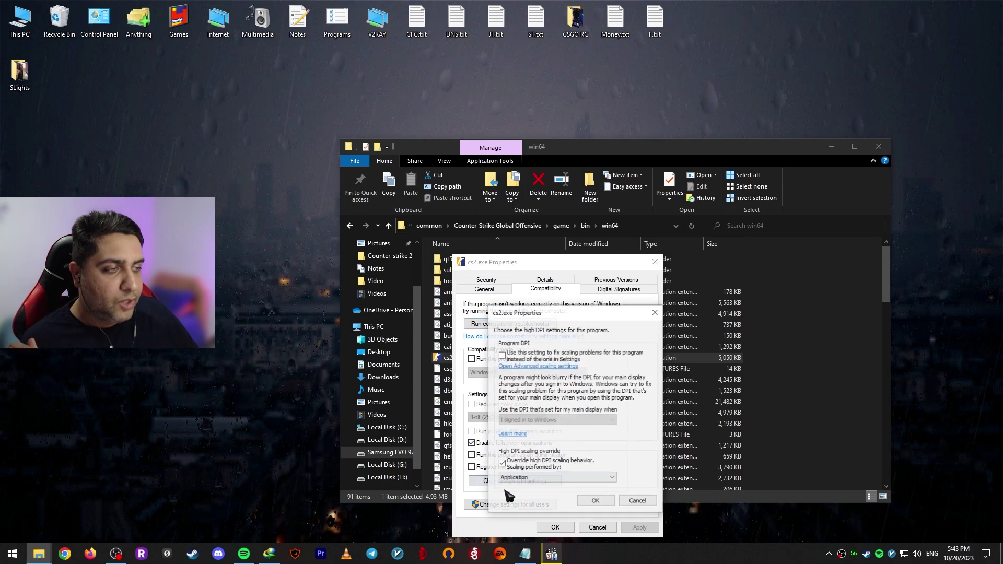
{"action": "left_click", "coordinate": [547, 359]}
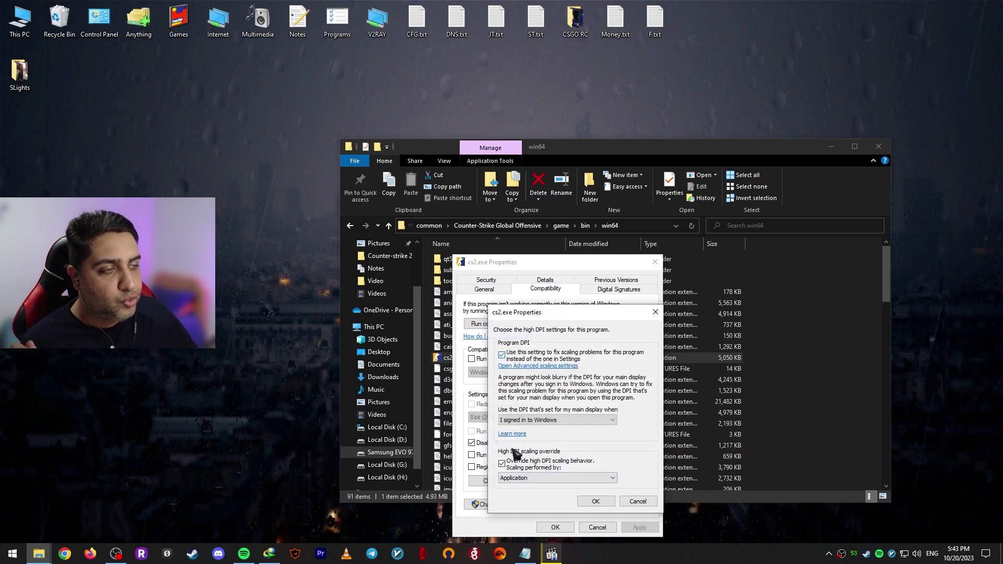
{"action": "left_click", "coordinate": [596, 502]}
{"action": "left_click", "coordinate": [555, 527]}
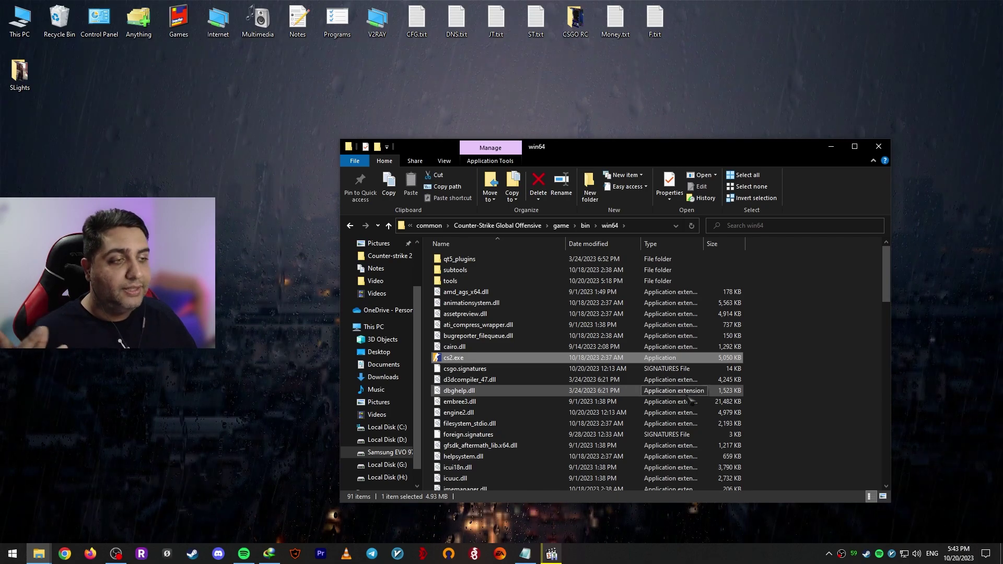
Step: Reopen the compatibility properties of cs2.exe, review its high DPI settings, and close them without changes
{"action": "right_click", "coordinate": [462, 357]}
{"action": "left_click", "coordinate": [511, 349]}
{"action": "left_click", "coordinate": [558, 288]}
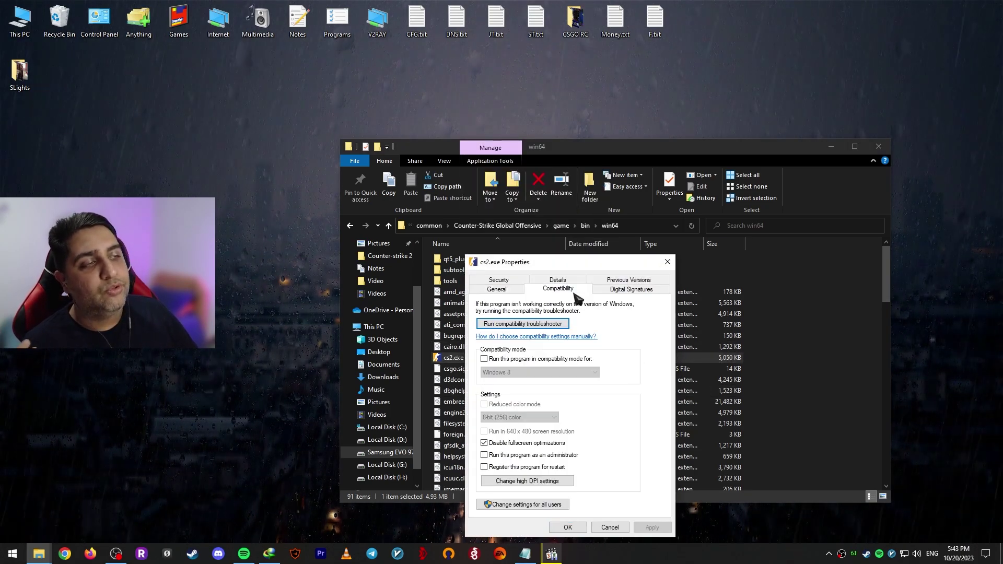
{"action": "left_click", "coordinate": [519, 479]}
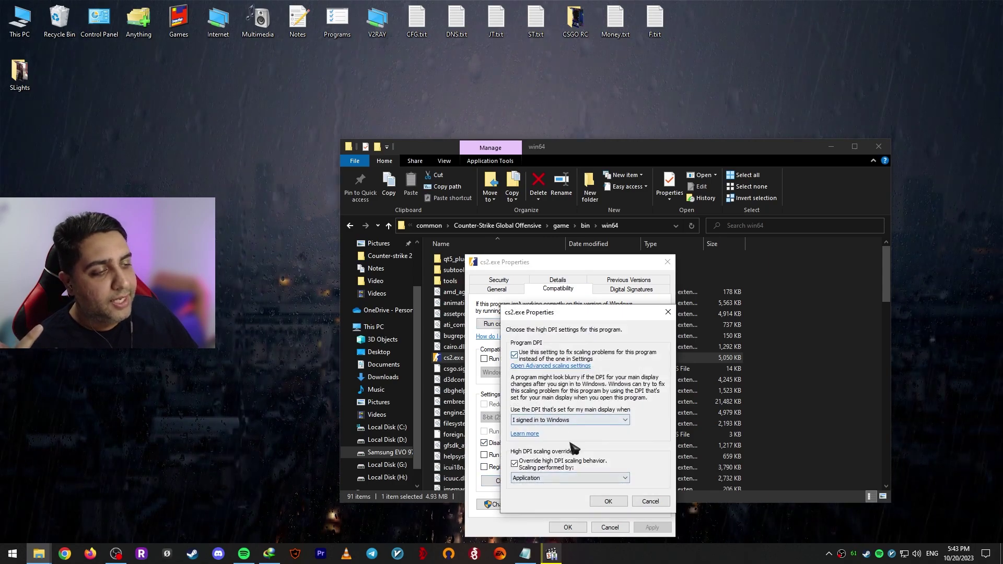
{"action": "left_click", "coordinate": [644, 501]}
{"action": "left_click", "coordinate": [610, 527]}
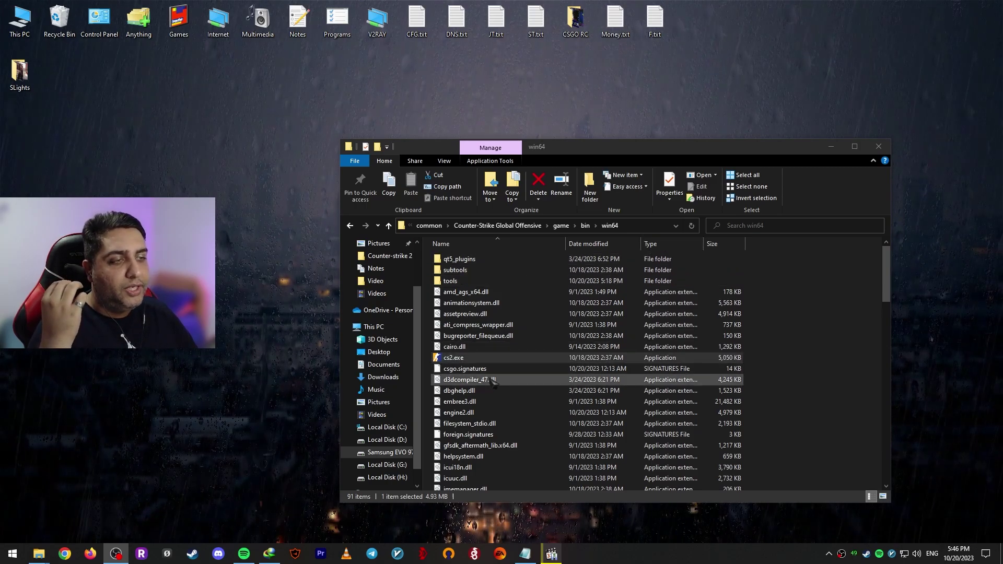
Step: Copy the full path of the win64 folder
{"action": "left_click", "coordinate": [642, 226]}
{"action": "right_click", "coordinate": [641, 227]}
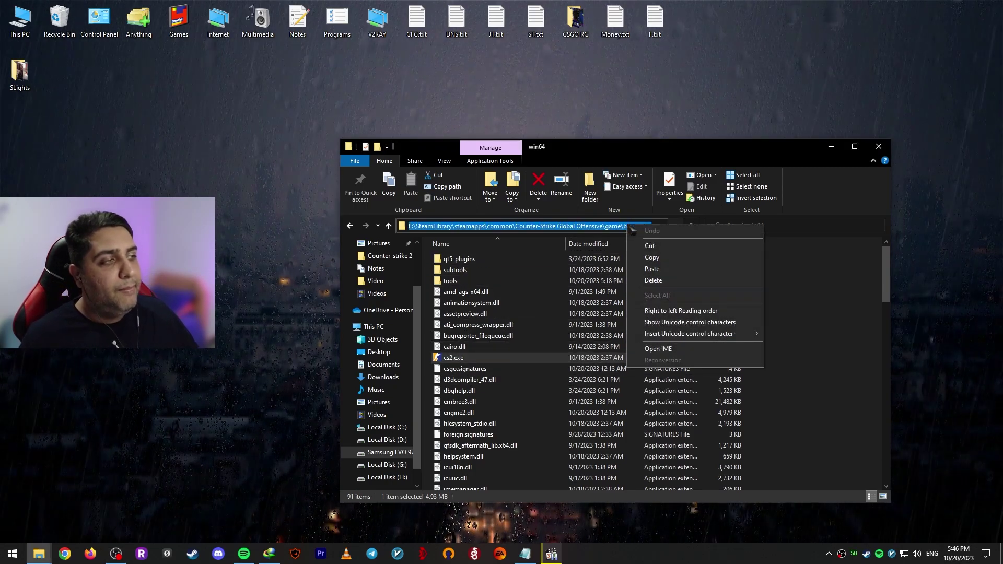
{"action": "left_click", "coordinate": [661, 258]}
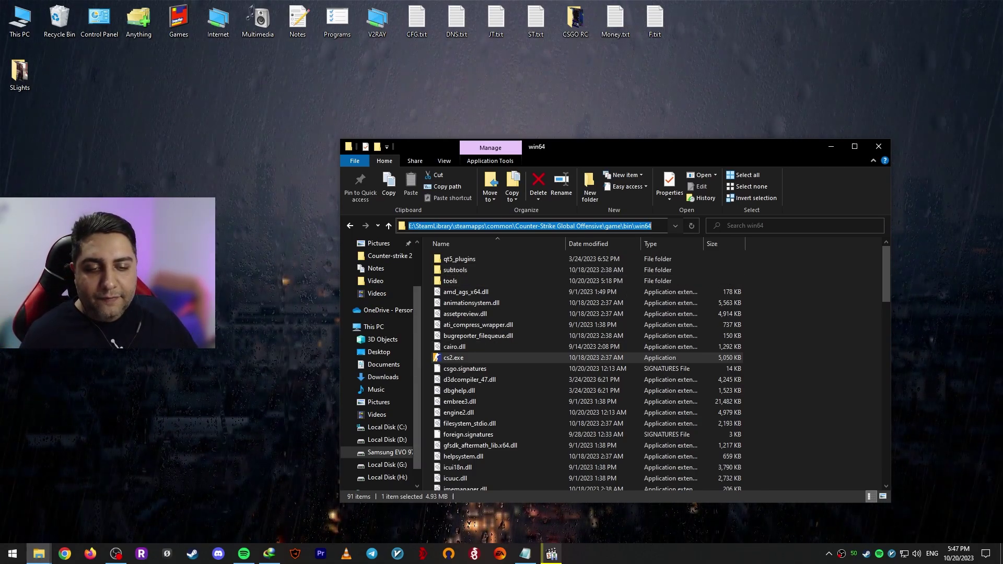
Step: Find the graphics settings in Windows Settings by searching "graph" and turn on Hardware-accelerated GPU scheduling
{"action": "left_click", "coordinate": [16, 556]}
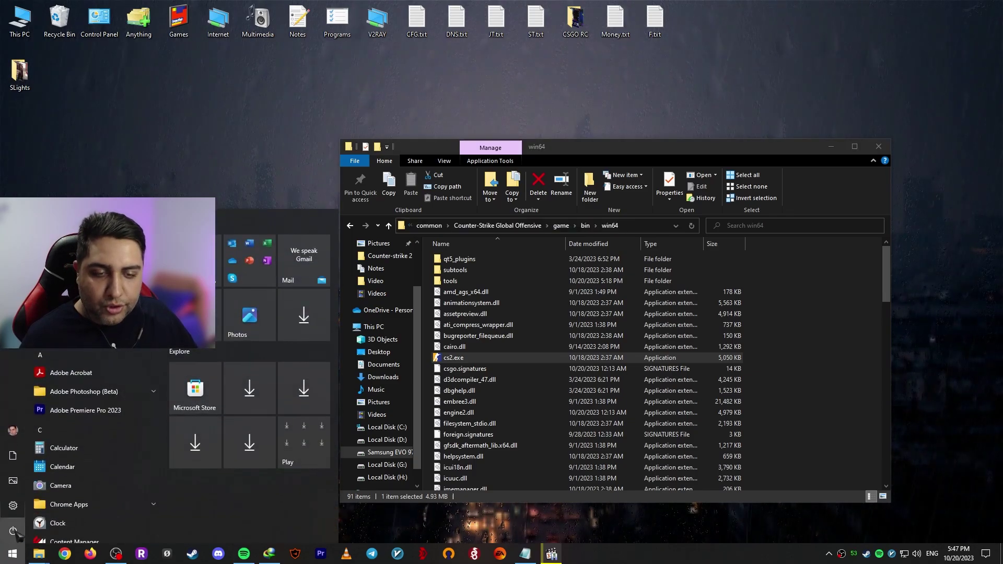
{"action": "left_click", "coordinate": [13, 506]}
{"action": "type", "text": "g"}
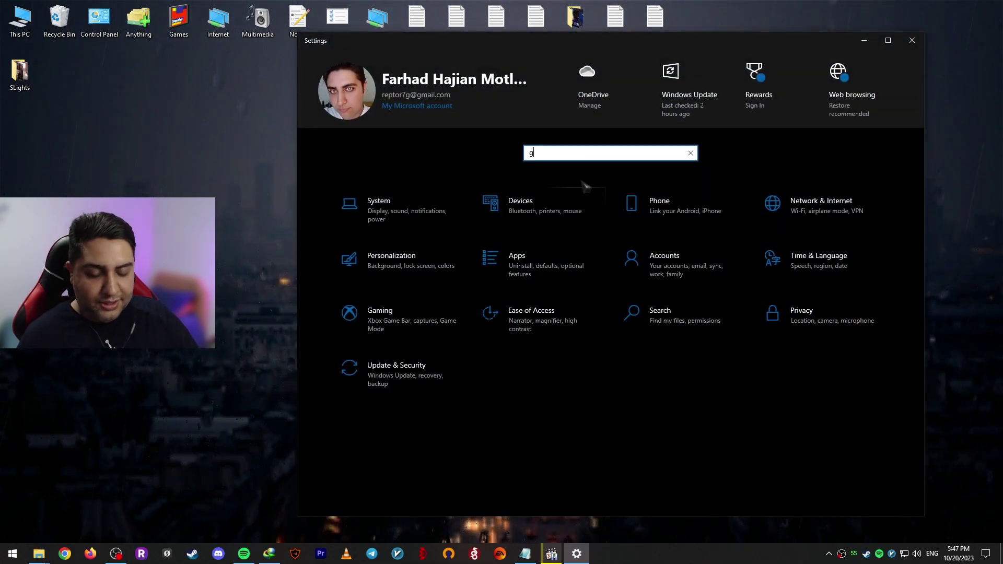
{"action": "type", "text": "raph"}
{"action": "left_click", "coordinate": [584, 177]}
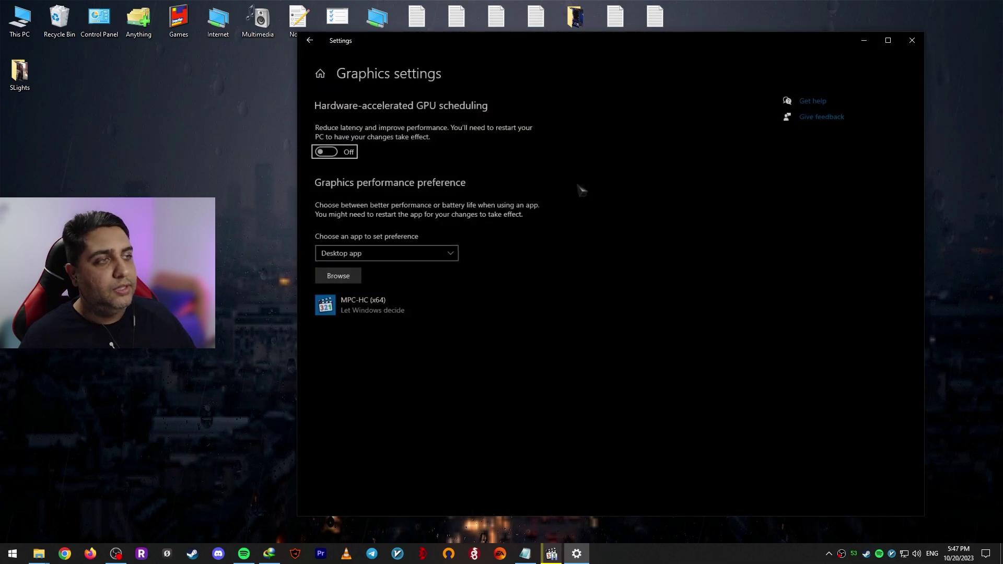
{"action": "left_click", "coordinate": [322, 150]}
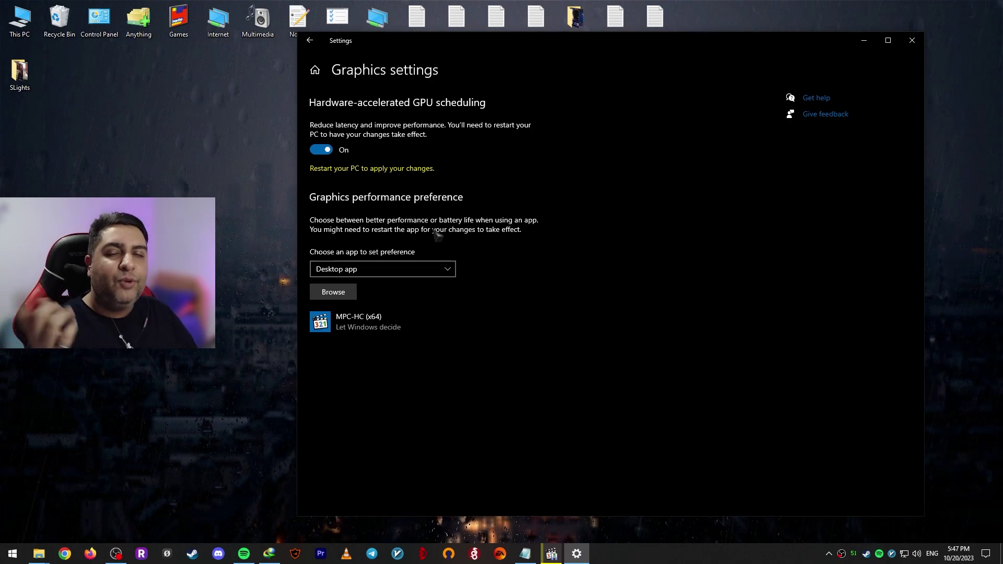
Step: Add cs2.exe from the win64 folder to the graphics performance preference list and save its preference as High performance
{"action": "left_click", "coordinate": [345, 294]}
{"action": "left_click", "coordinate": [606, 58]}
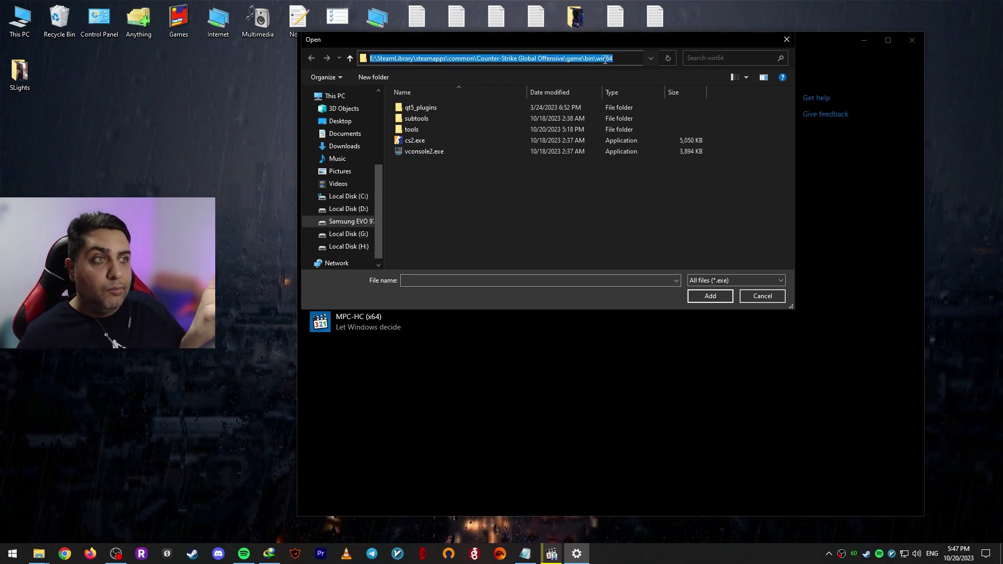
{"action": "key", "text": "End"}
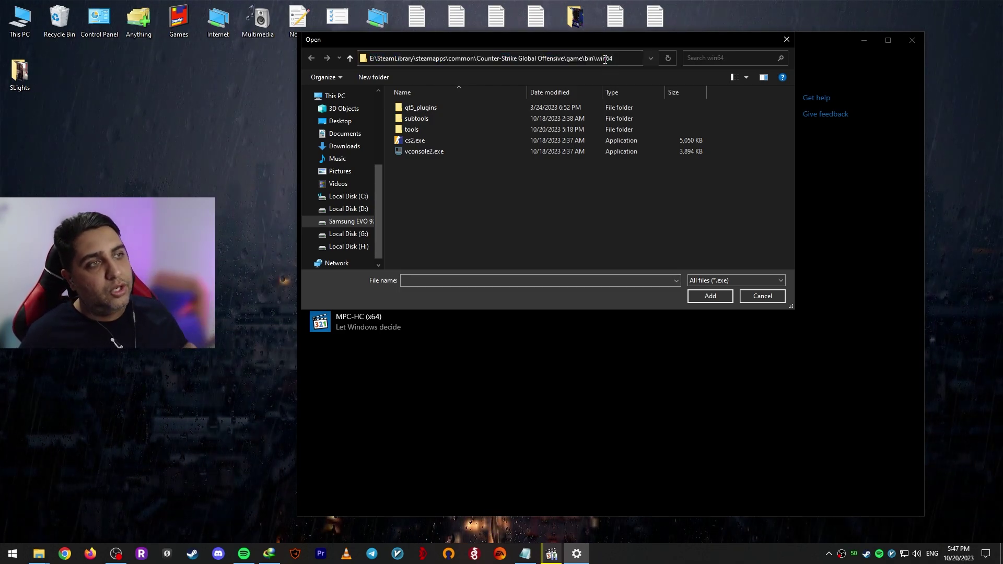
{"action": "left_click", "coordinate": [421, 141]}
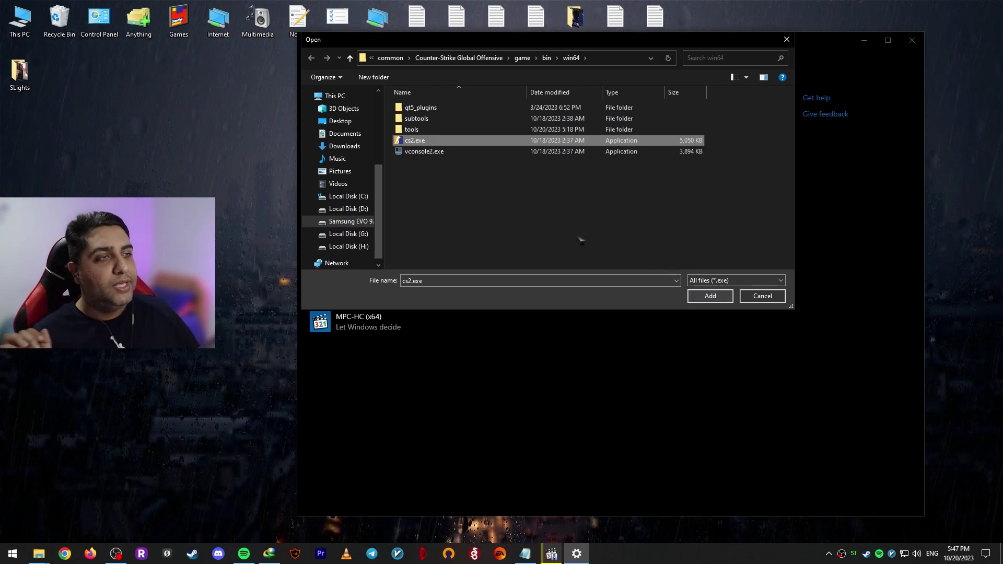
{"action": "left_click", "coordinate": [711, 295]}
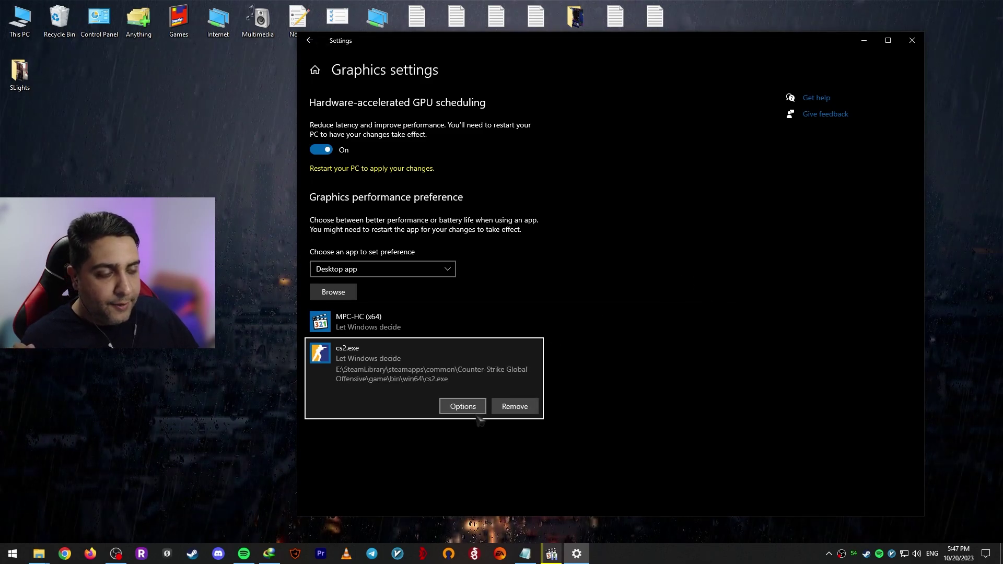
{"action": "left_click", "coordinate": [464, 407]}
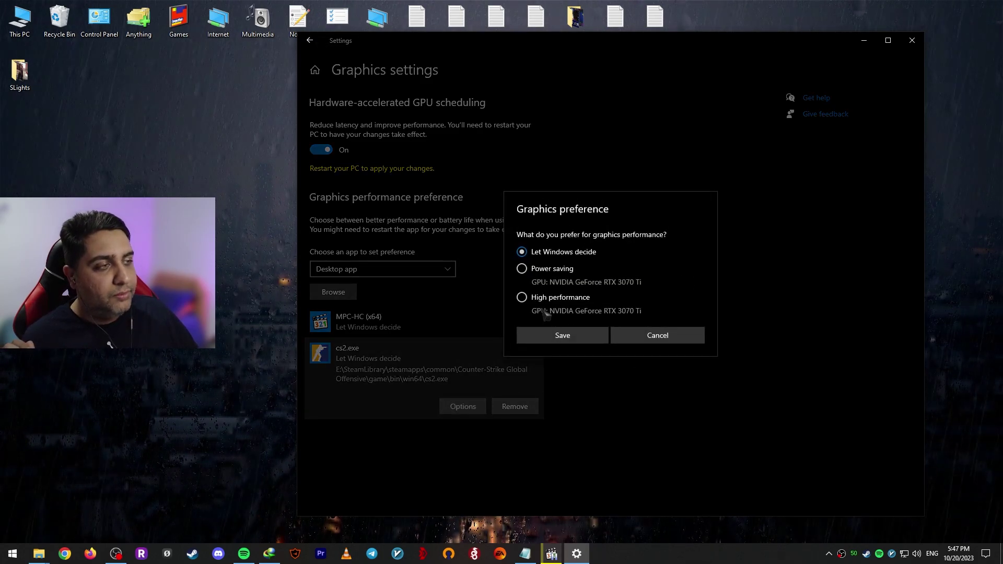
{"action": "left_click", "coordinate": [586, 337]}
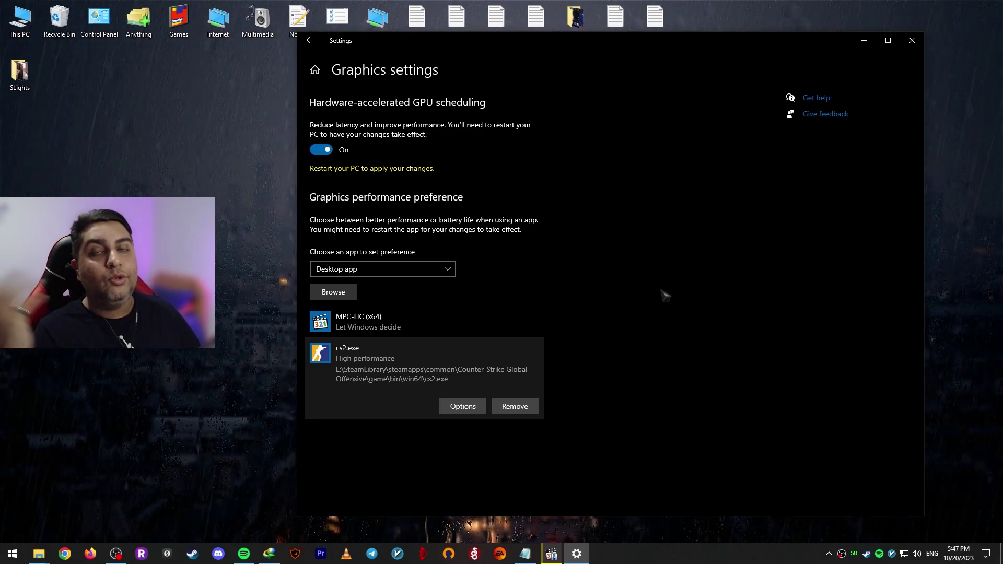
Step: Add cod.exe from the SteamLibrary Call of Duty HQ folder on the E: drive to the graphics performance preference list
{"action": "key", "text": "alt+Tab"}
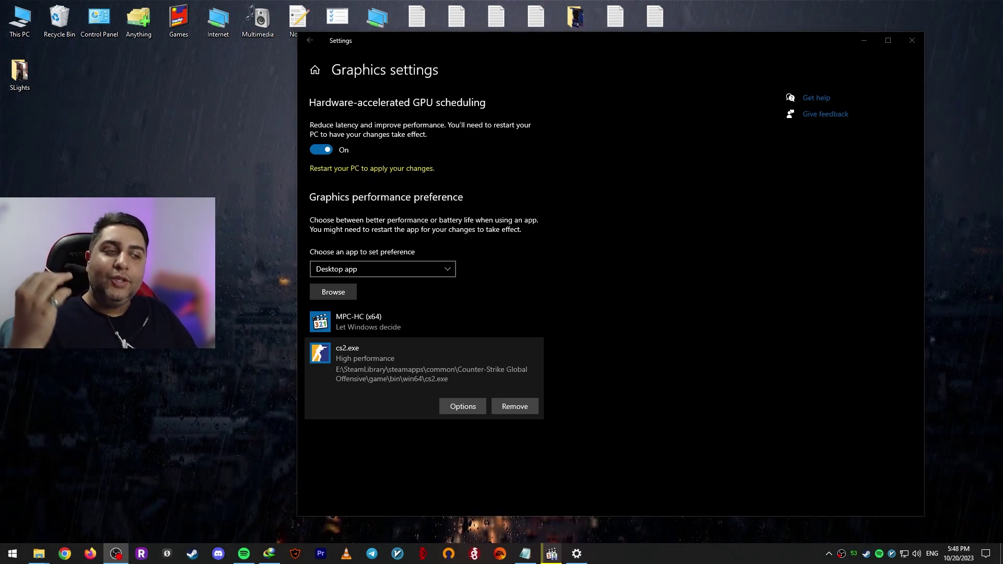
{"action": "left_click", "coordinate": [349, 296]}
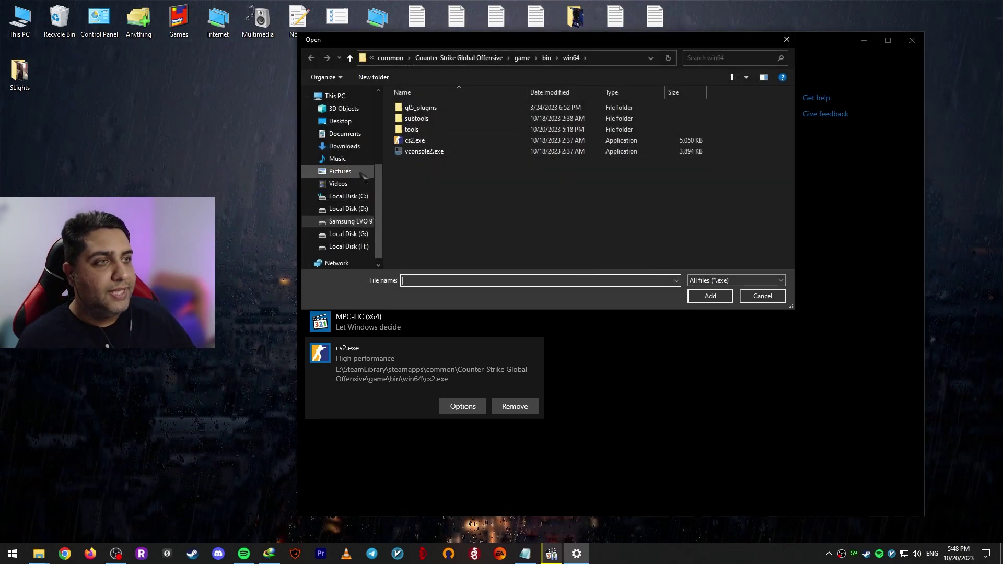
{"action": "left_click", "coordinate": [349, 224]}
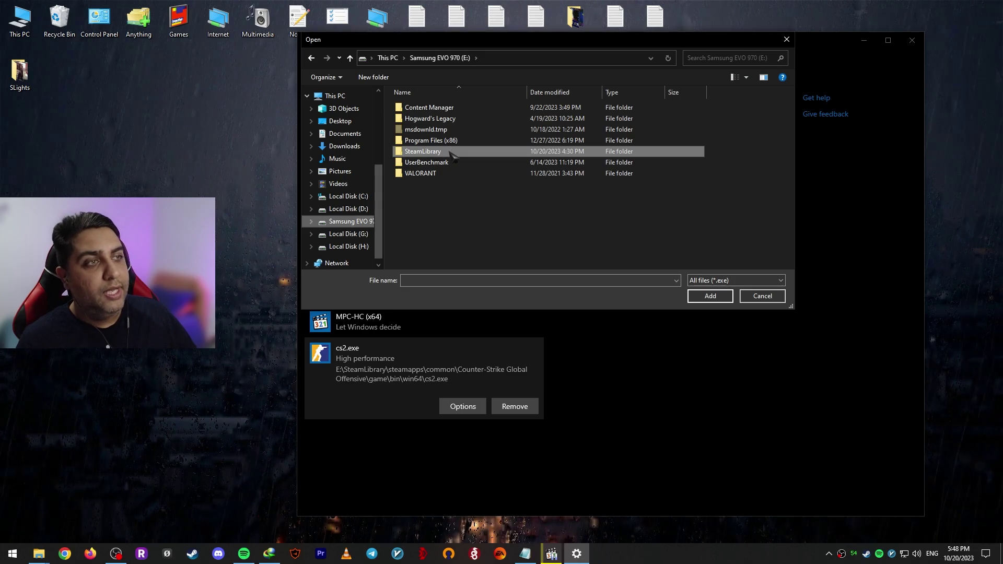
{"action": "double_click", "coordinate": [451, 152]}
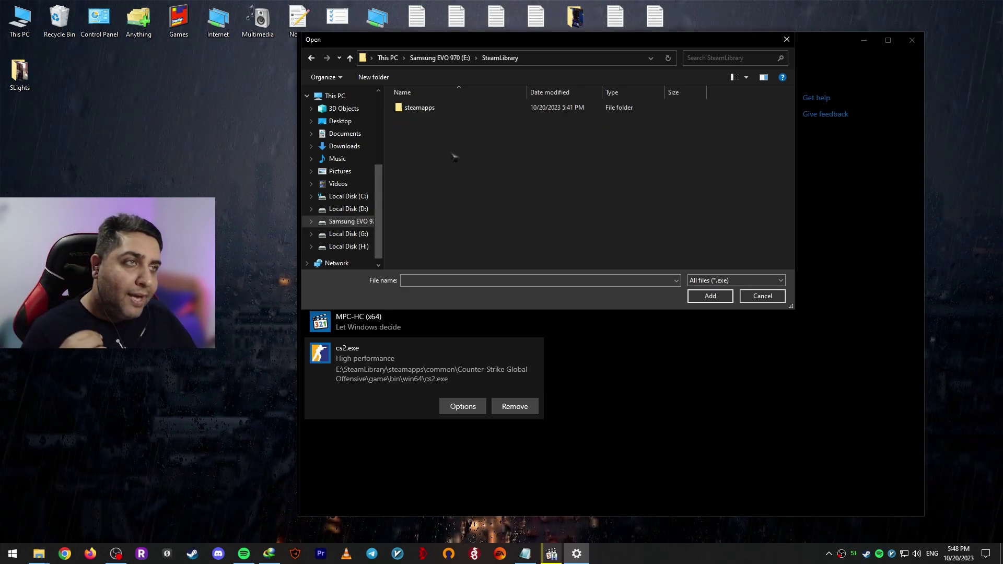
{"action": "double_click", "coordinate": [455, 108]}
{"action": "double_click", "coordinate": [456, 108]}
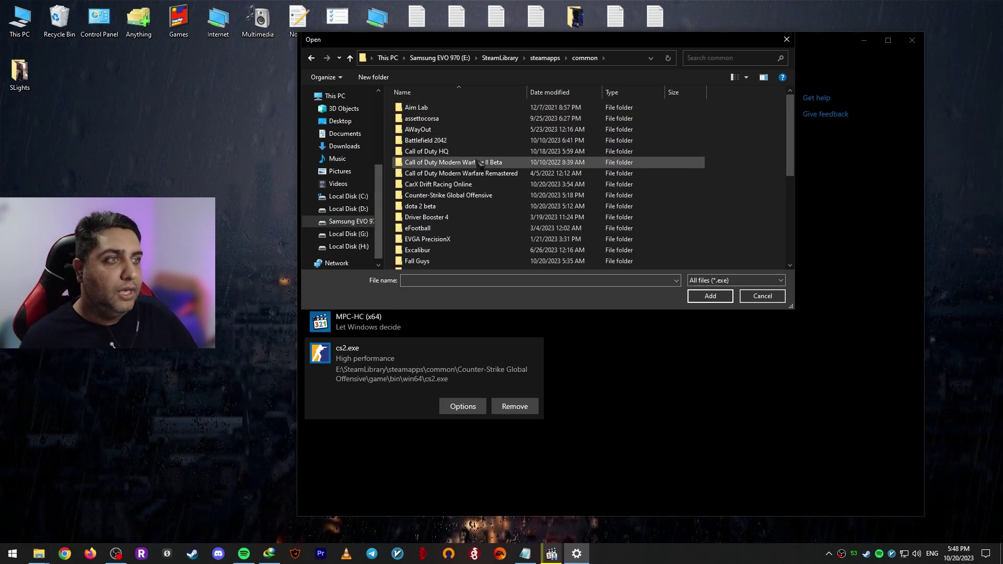
{"action": "double_click", "coordinate": [460, 151]}
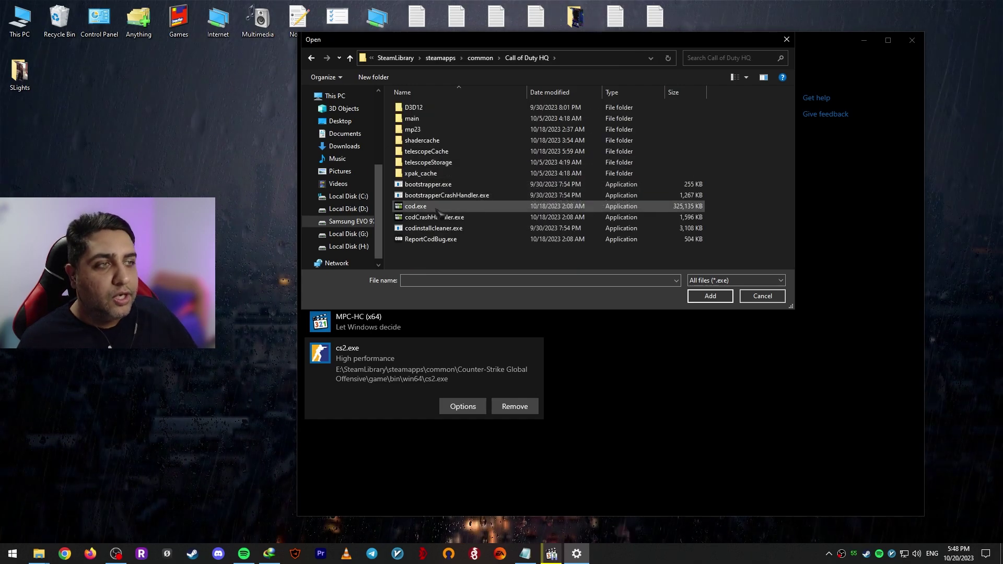
{"action": "left_click", "coordinate": [439, 208]}
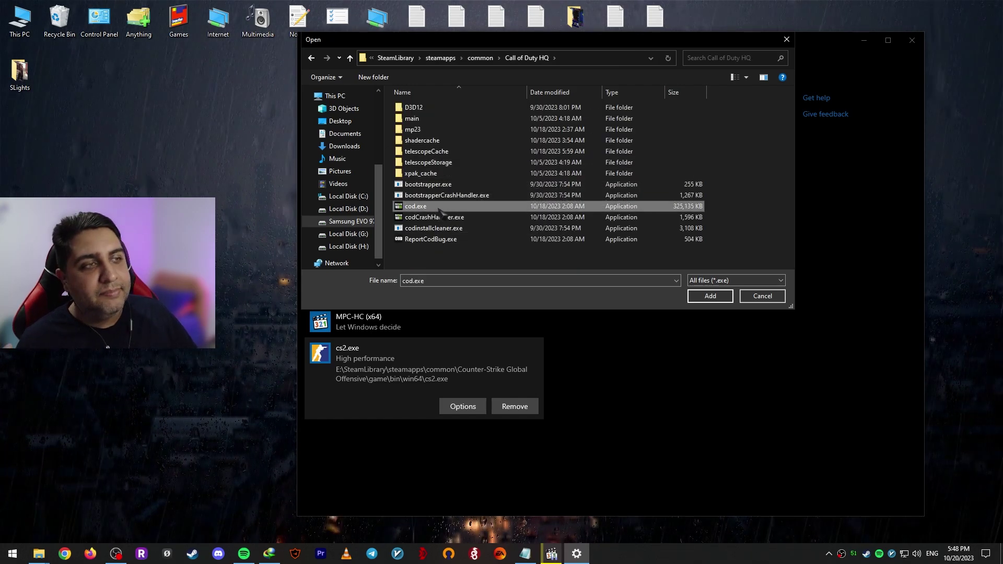
{"action": "left_click", "coordinate": [718, 297]}
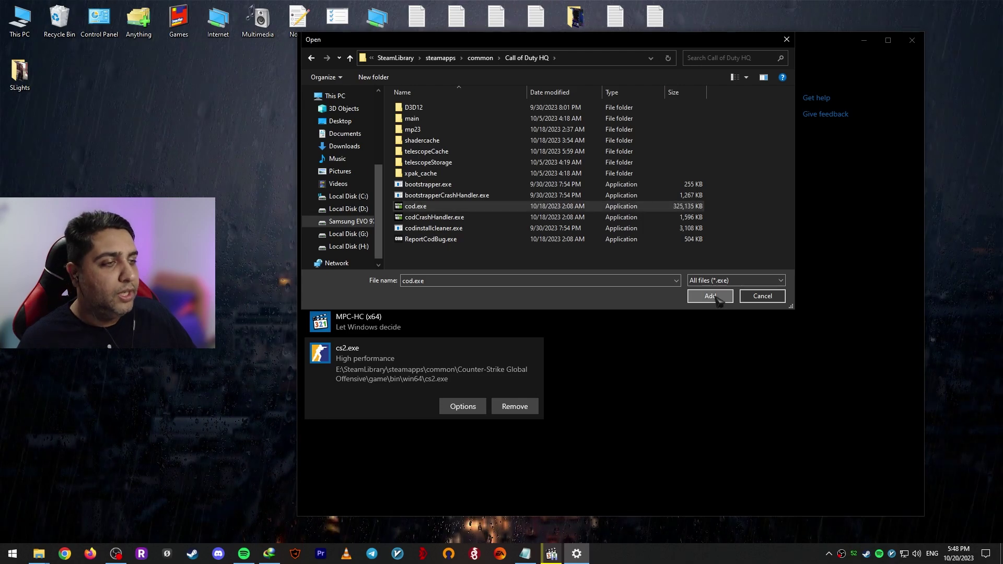
Step: Save the graphics preference of Call of Duty HQ as High performance
{"action": "left_click", "coordinate": [463, 375]}
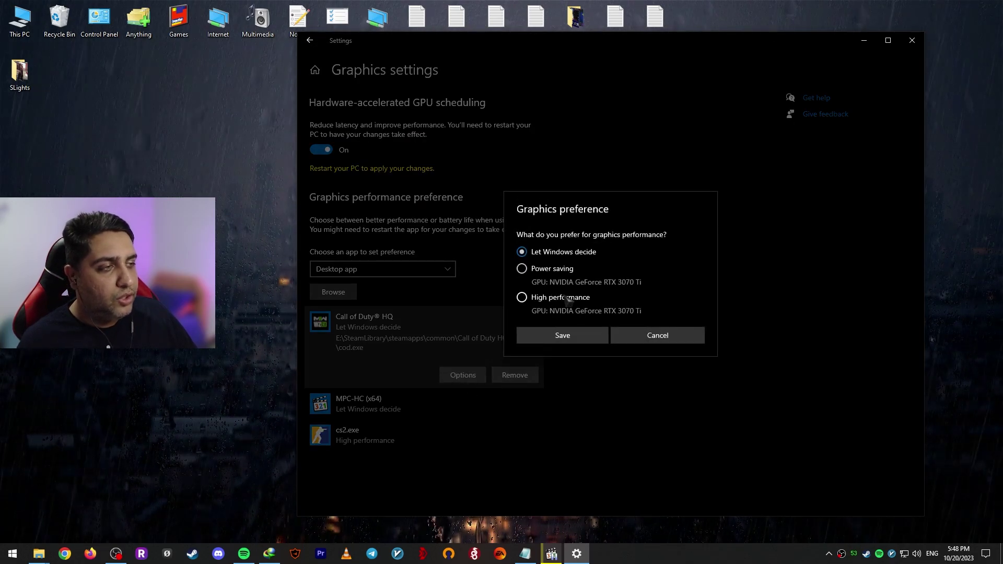
{"action": "left_click", "coordinate": [523, 294]}
{"action": "left_click", "coordinate": [567, 336]}
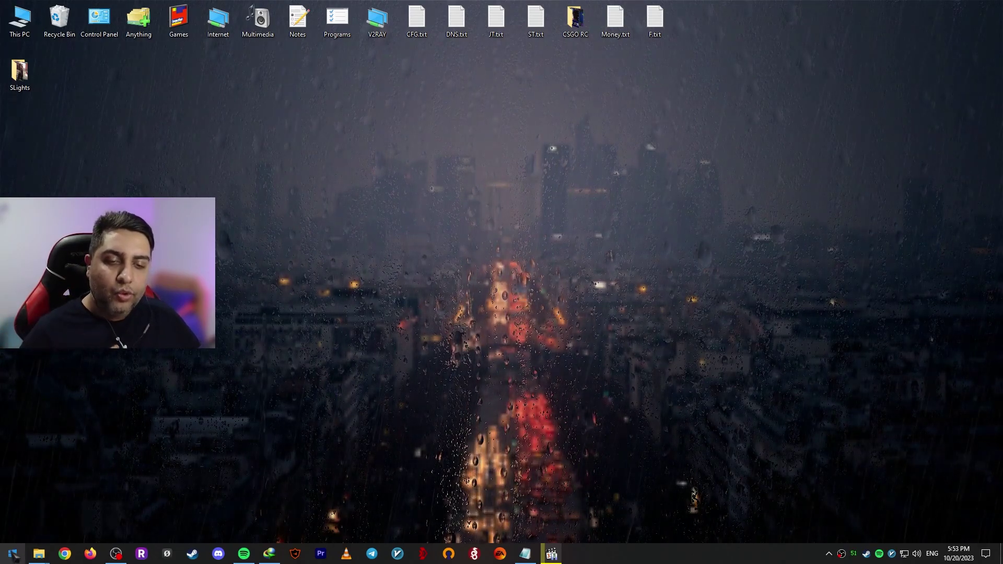
Step: Find Exploit protection in Windows Settings by searching "exploit" and show its program settings
{"action": "left_click", "coordinate": [13, 554]}
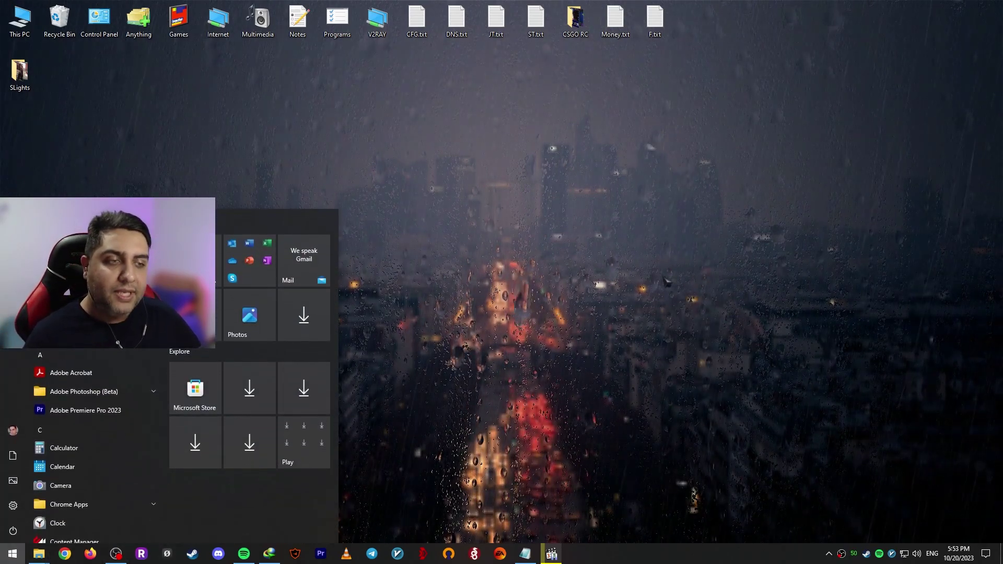
{"action": "mouse_move", "coordinate": [15, 506]}
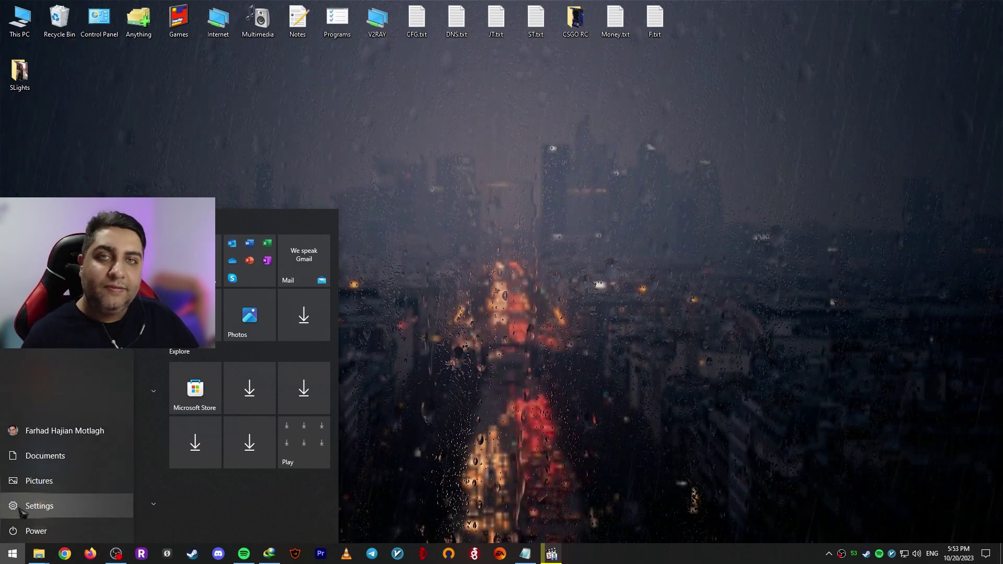
{"action": "left_click", "coordinate": [65, 510]}
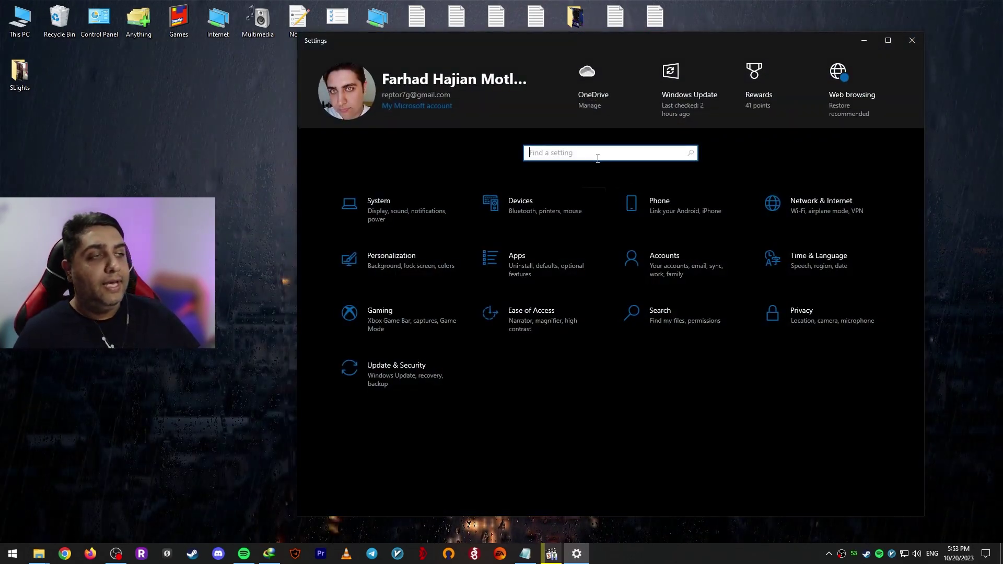
{"action": "type", "text": "exp"}
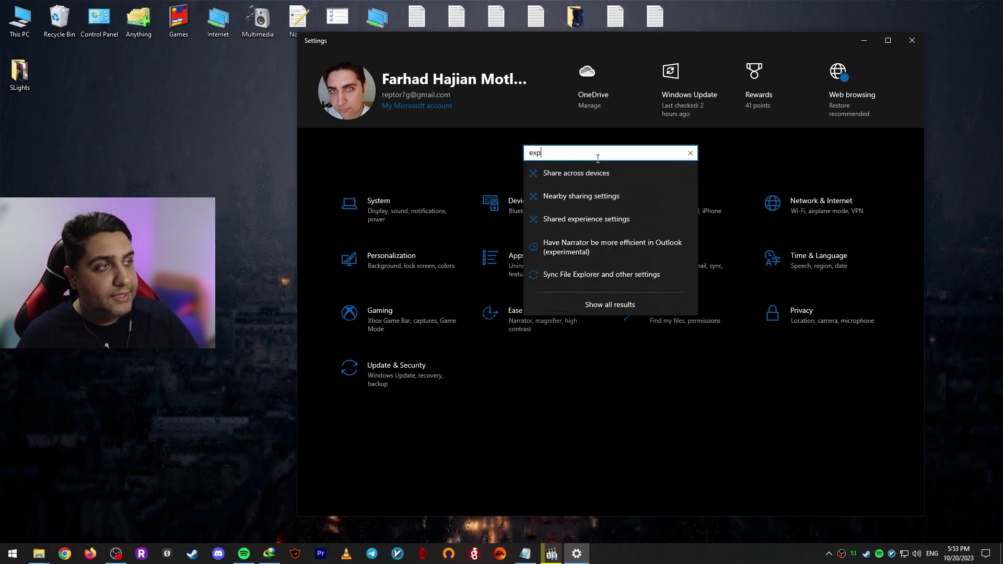
{"action": "type", "text": "loit"}
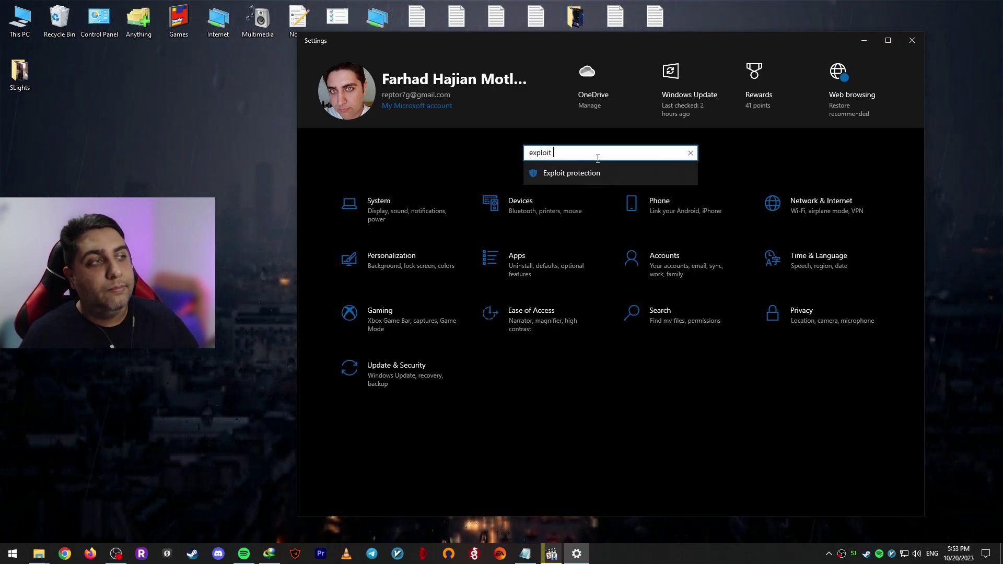
{"action": "left_click", "coordinate": [611, 174]}
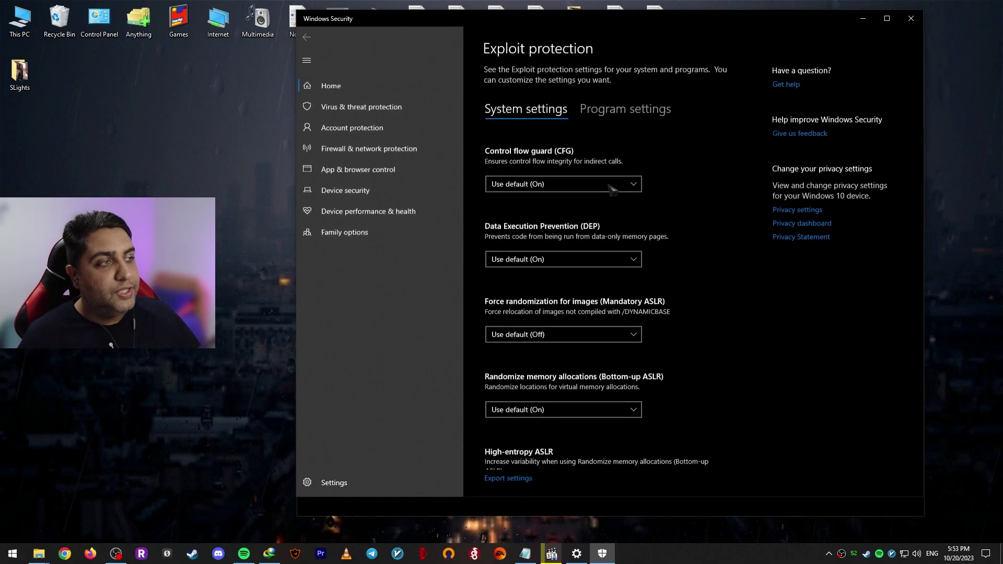
{"action": "left_click", "coordinate": [624, 111]}
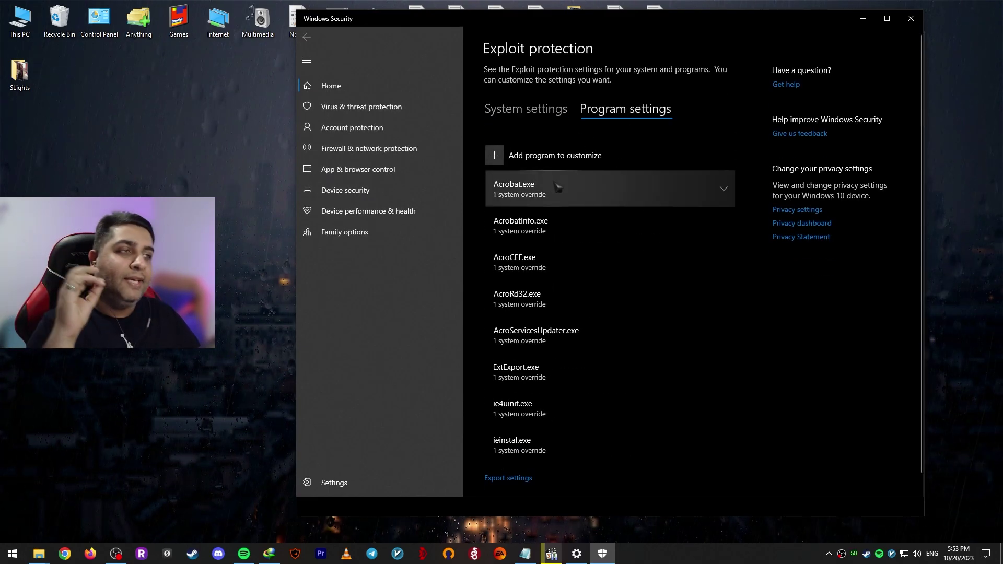
Step: Add cs2.exe from the win64 folder as a customized exploit protection program, using its exact file path
{"action": "left_click", "coordinate": [499, 160]}
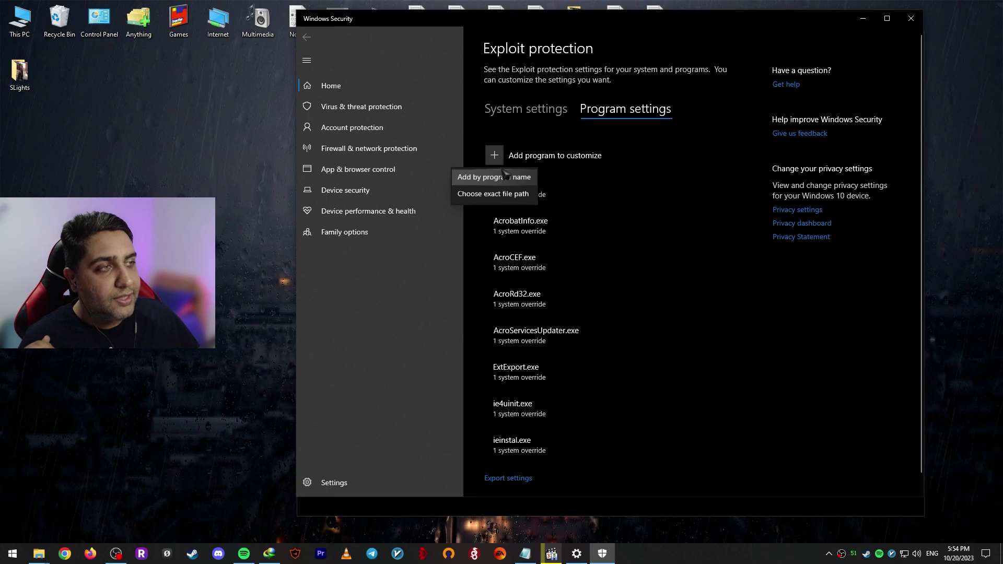
{"action": "left_click", "coordinate": [492, 196]}
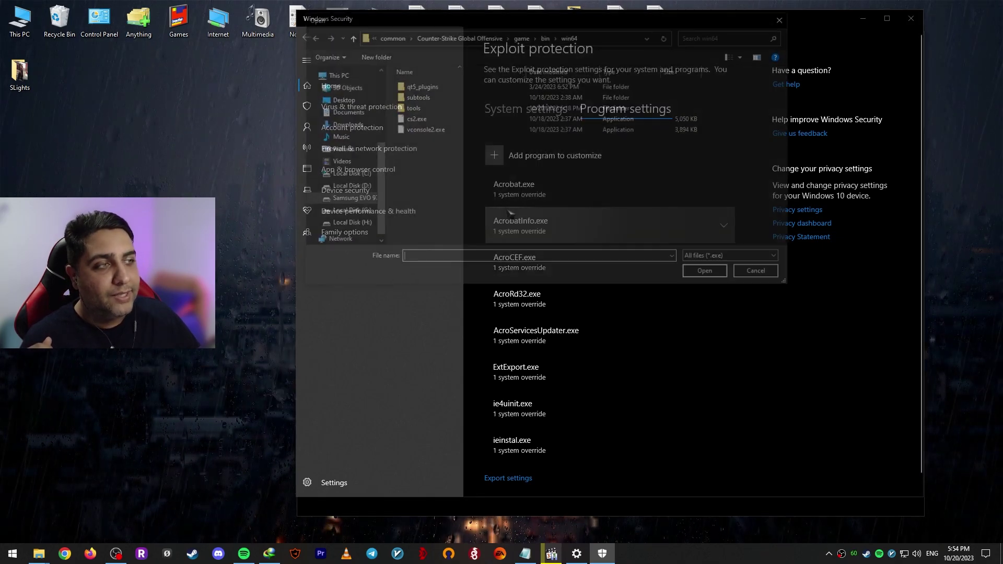
{"action": "left_click", "coordinate": [602, 38]}
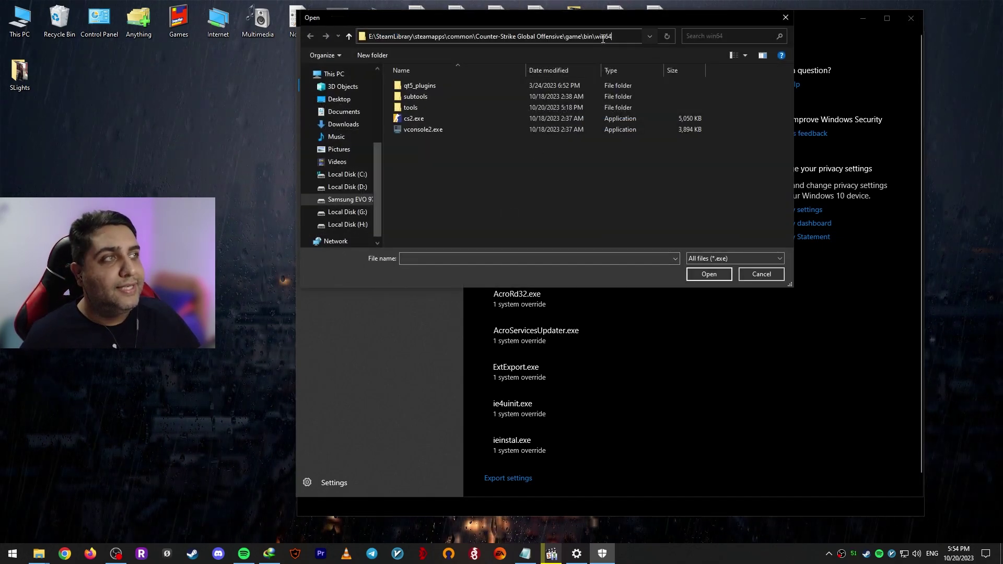
{"action": "left_click", "coordinate": [436, 121]}
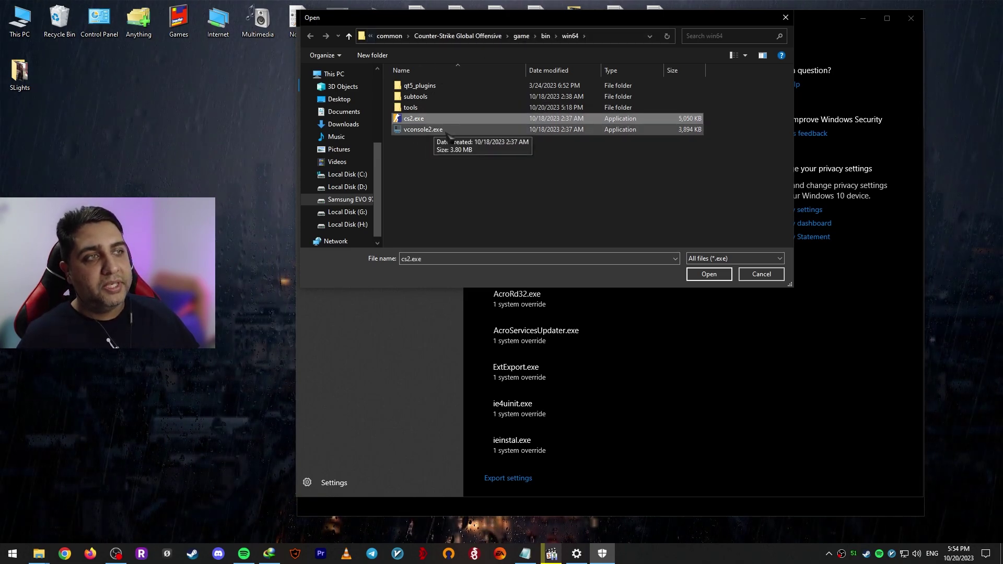
{"action": "left_click", "coordinate": [709, 274]}
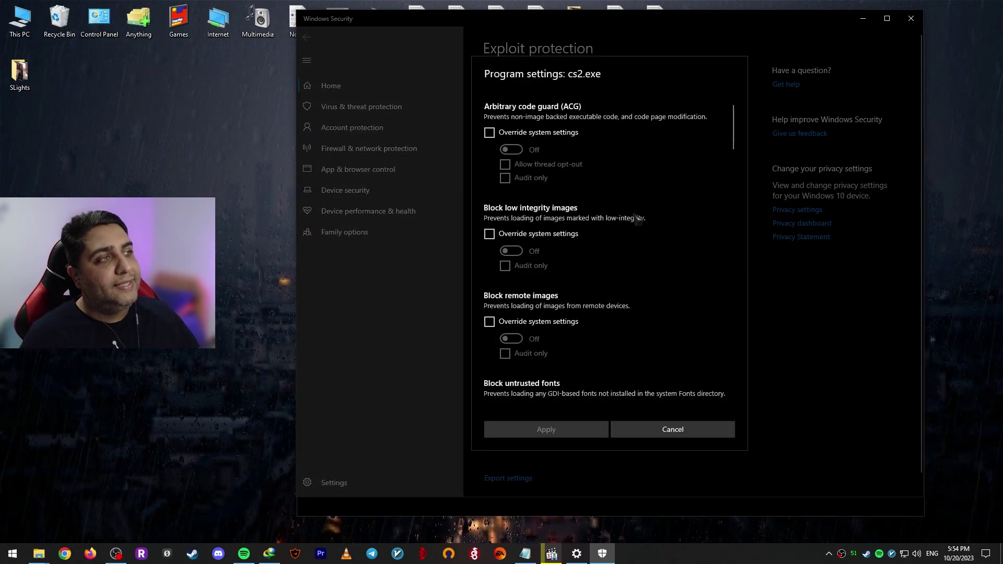
Step: Override the system setting for Control flow guard (CFG) on cs2.exe, turn it off, and apply the change
{"action": "scroll", "coordinate": [639, 219], "scroll_direction": "down", "scroll_amount": 6}
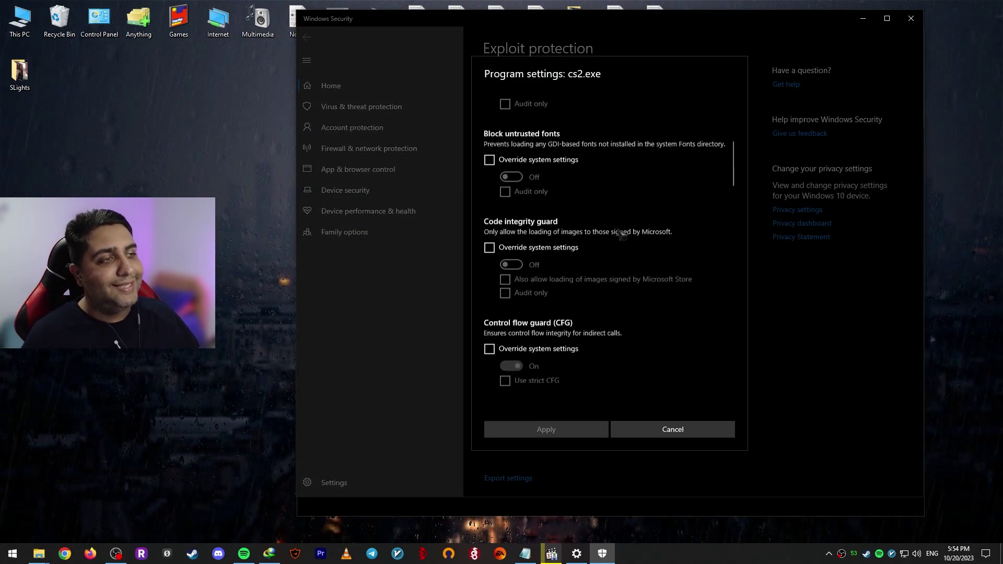
{"action": "scroll", "coordinate": [638, 245], "scroll_direction": "down", "scroll_amount": 1}
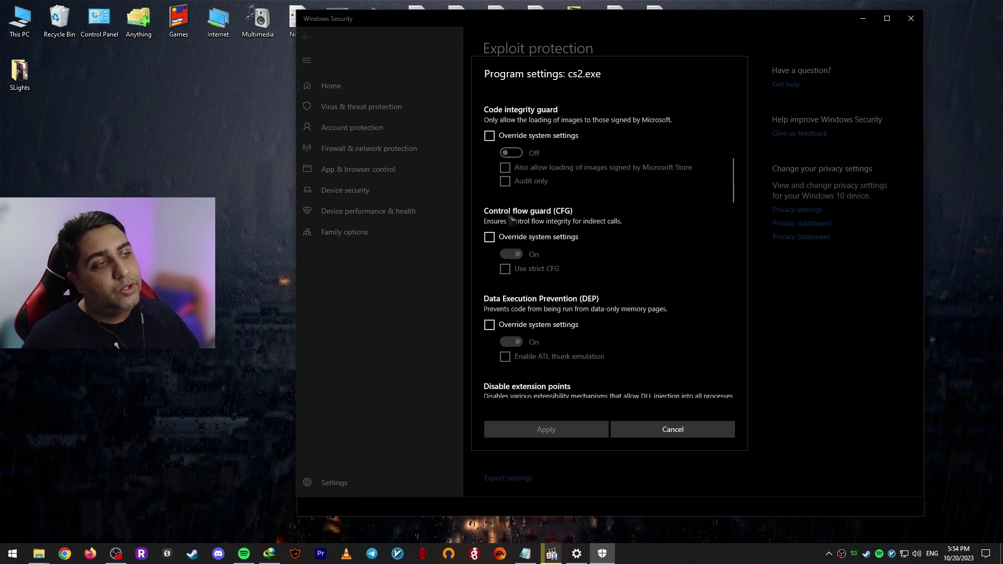
{"action": "left_click", "coordinate": [532, 238]}
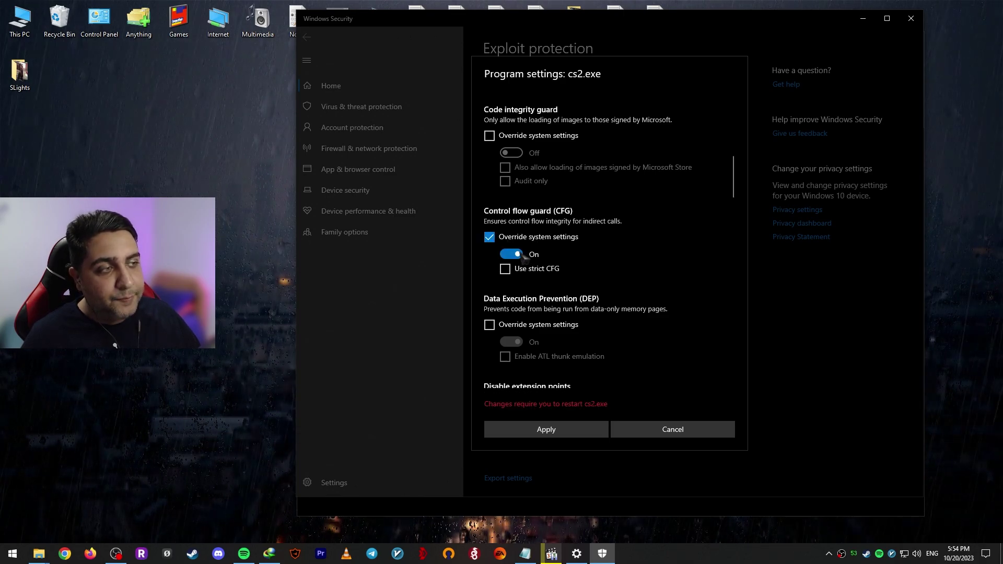
{"action": "left_click", "coordinate": [518, 255]}
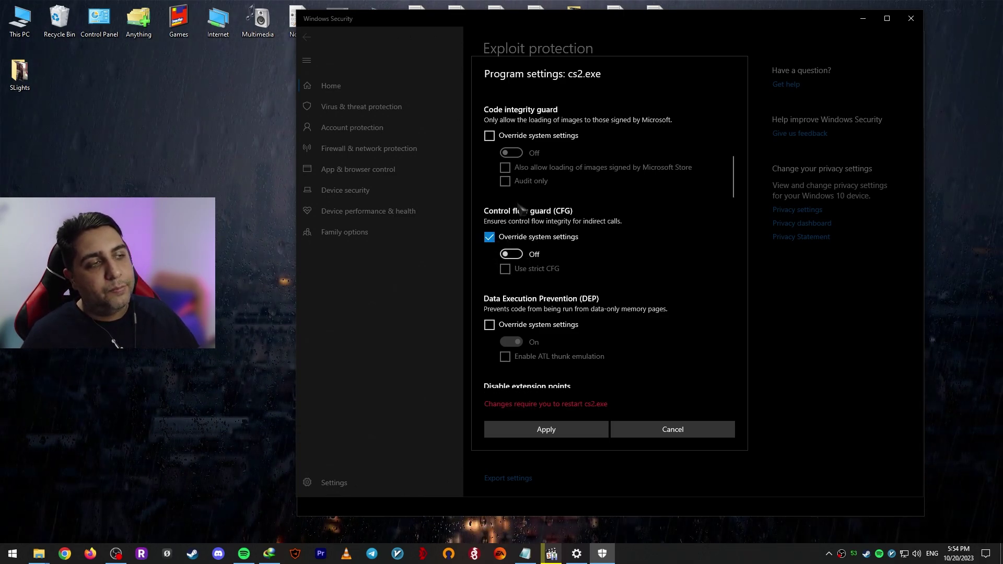
{"action": "scroll", "coordinate": [546, 225], "scroll_direction": "down", "scroll_amount": 2}
{"action": "scroll", "coordinate": [648, 280], "scroll_direction": "up", "scroll_amount": 2}
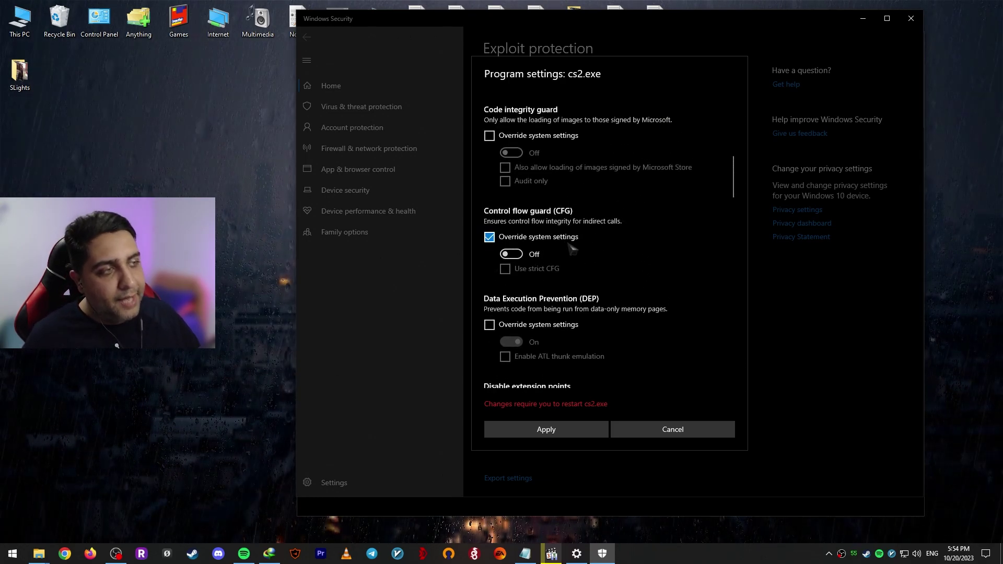
{"action": "left_click", "coordinate": [562, 431]}
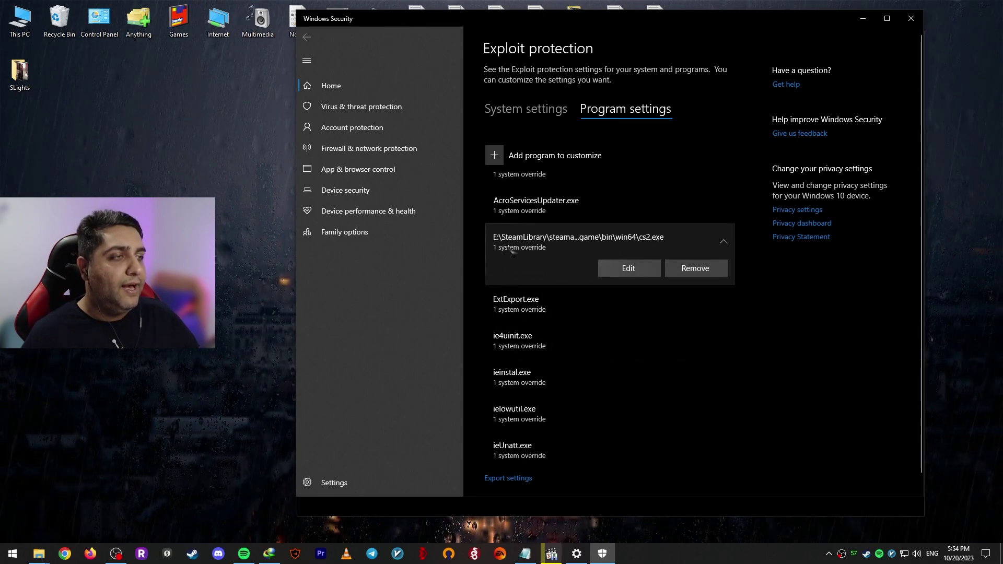
Step: Add cod.exe from the Call of Duty HQ folder as a customized exploit protection program, using its exact file path
{"action": "scroll", "coordinate": [601, 311], "scroll_direction": "up", "scroll_amount": 3}
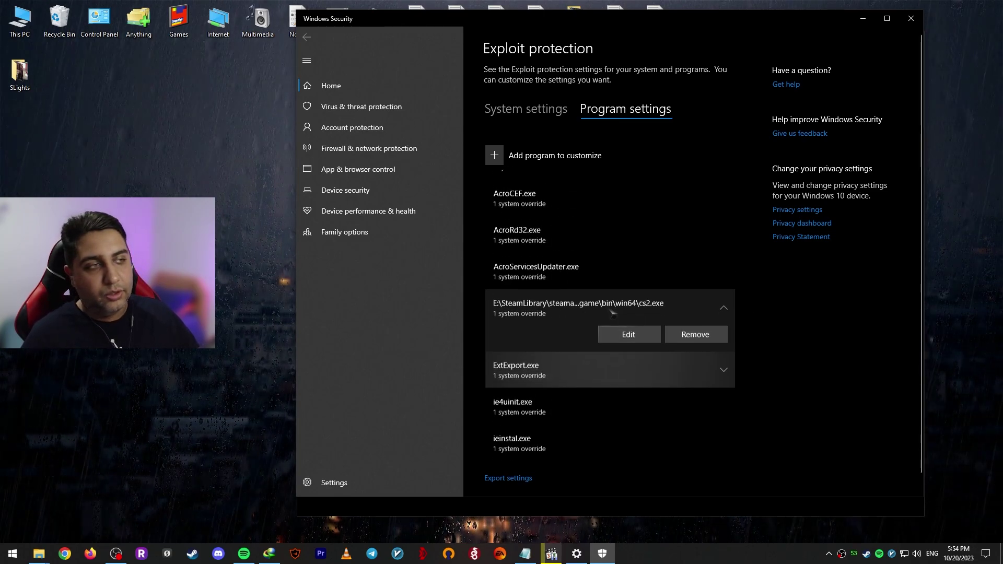
{"action": "scroll", "coordinate": [560, 178], "scroll_direction": "up", "scroll_amount": 1}
{"action": "left_click", "coordinate": [522, 155]}
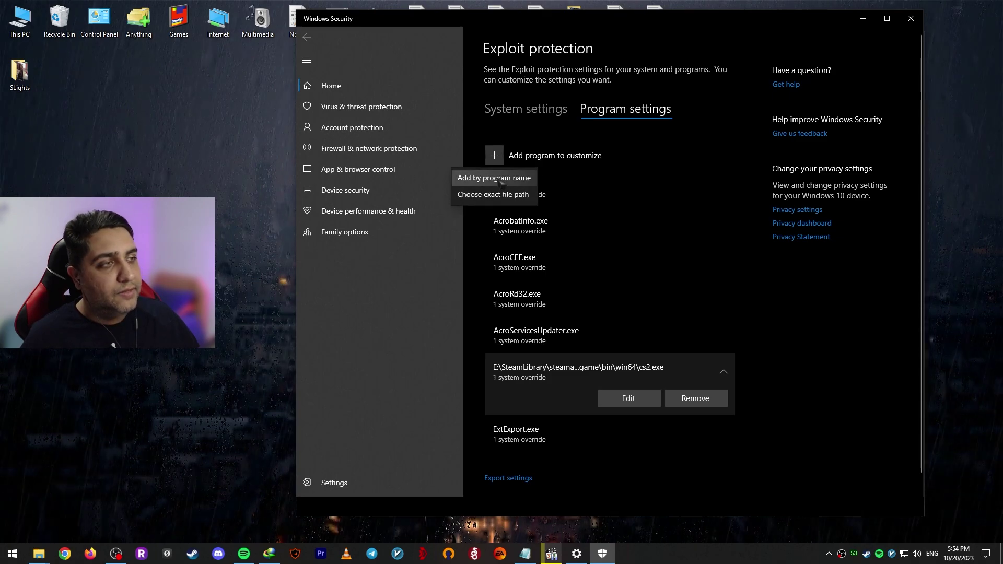
{"action": "left_click", "coordinate": [501, 206]}
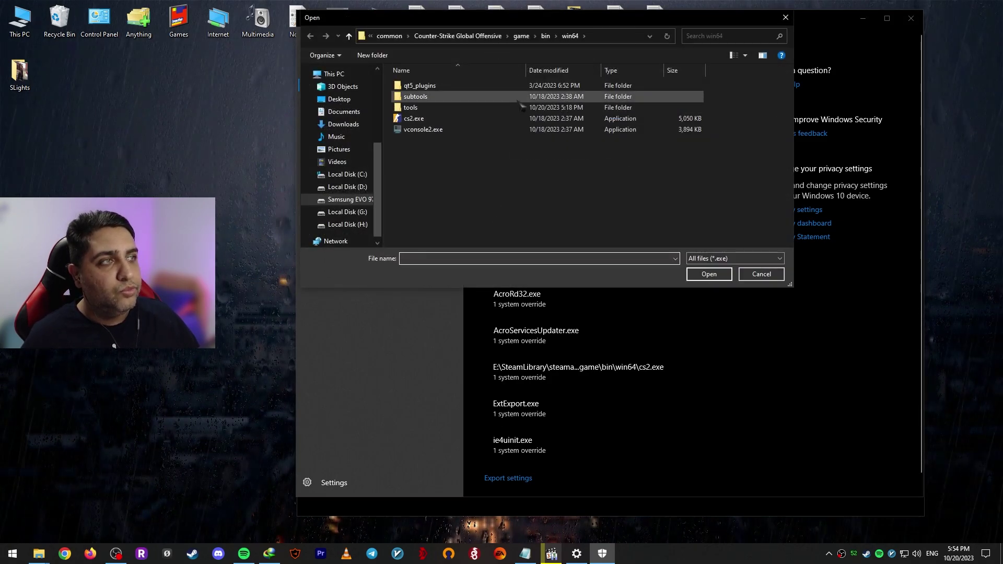
{"action": "left_click", "coordinate": [423, 37]}
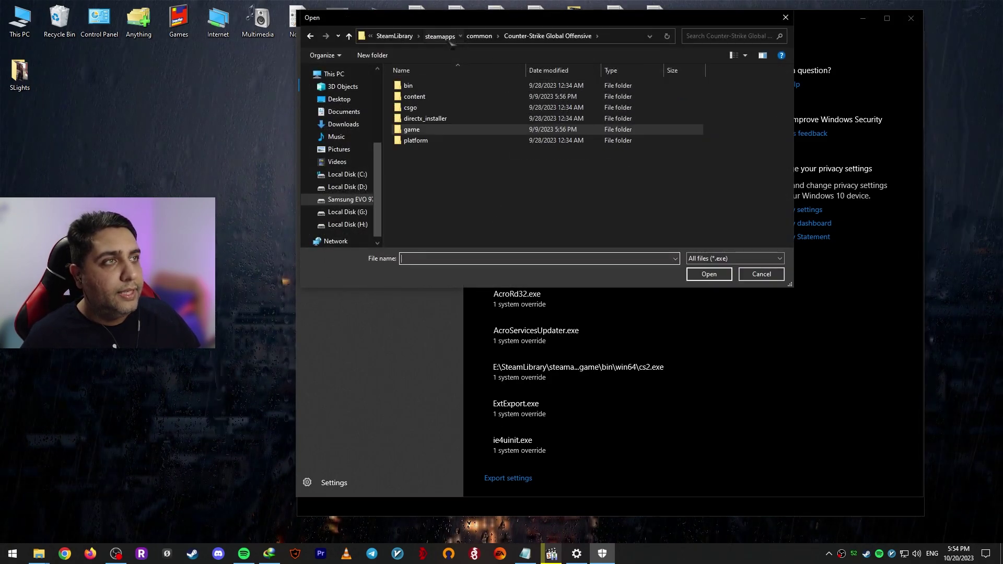
{"action": "left_click", "coordinate": [439, 35]}
{"action": "double_click", "coordinate": [450, 86]}
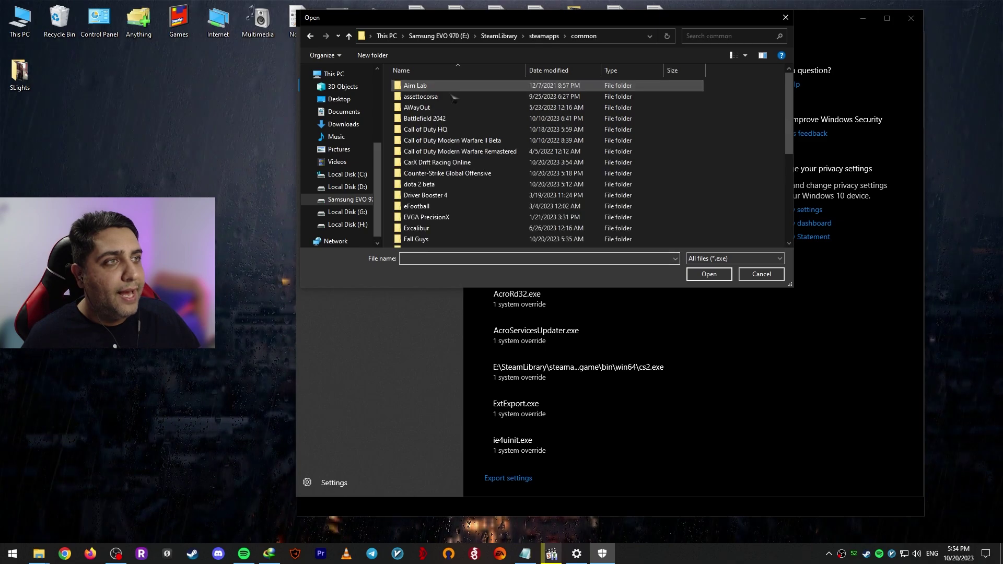
{"action": "double_click", "coordinate": [469, 129]}
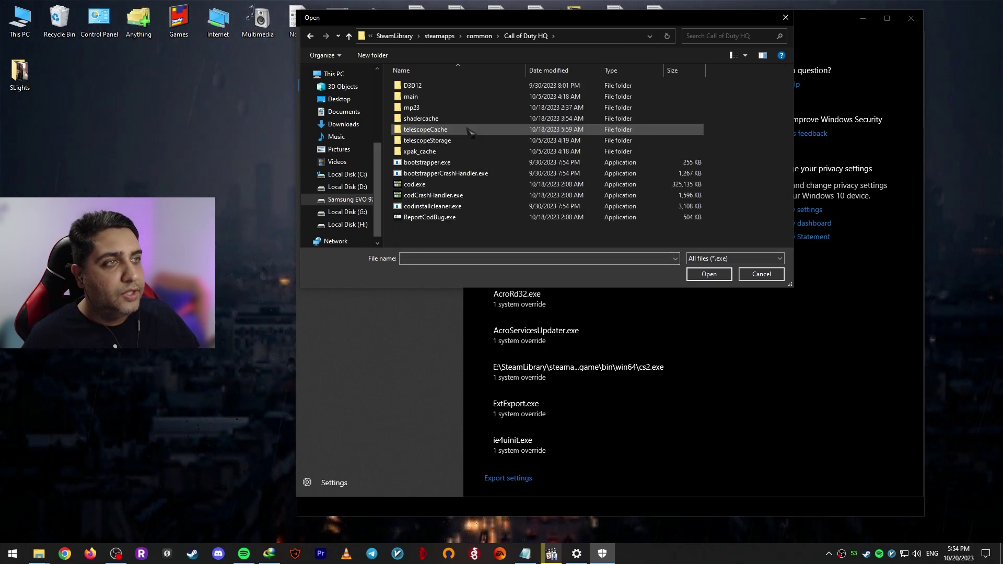
{"action": "double_click", "coordinate": [436, 186]}
Step: Override the system setting for Control flow guard (CFG) on cod.exe
{"action": "scroll", "coordinate": [623, 281], "scroll_direction": "down", "scroll_amount": 5}
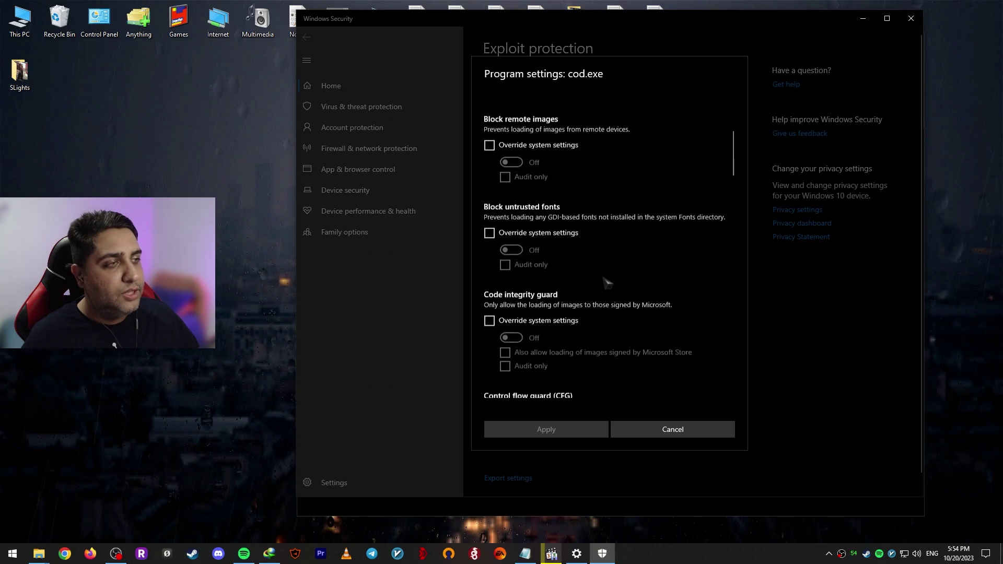
{"action": "scroll", "coordinate": [625, 282], "scroll_direction": "down", "scroll_amount": 3}
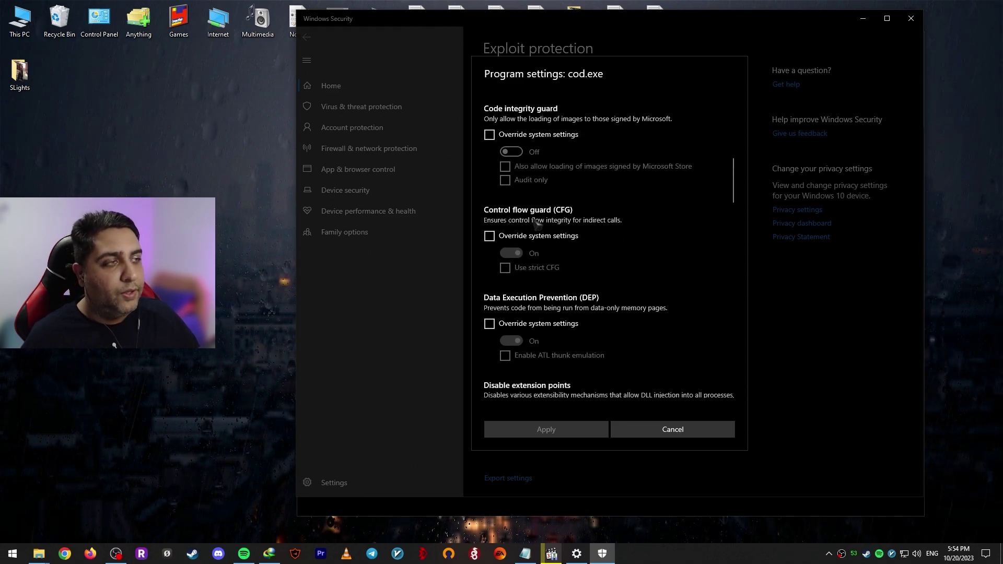
{"action": "left_click", "coordinate": [519, 239]}
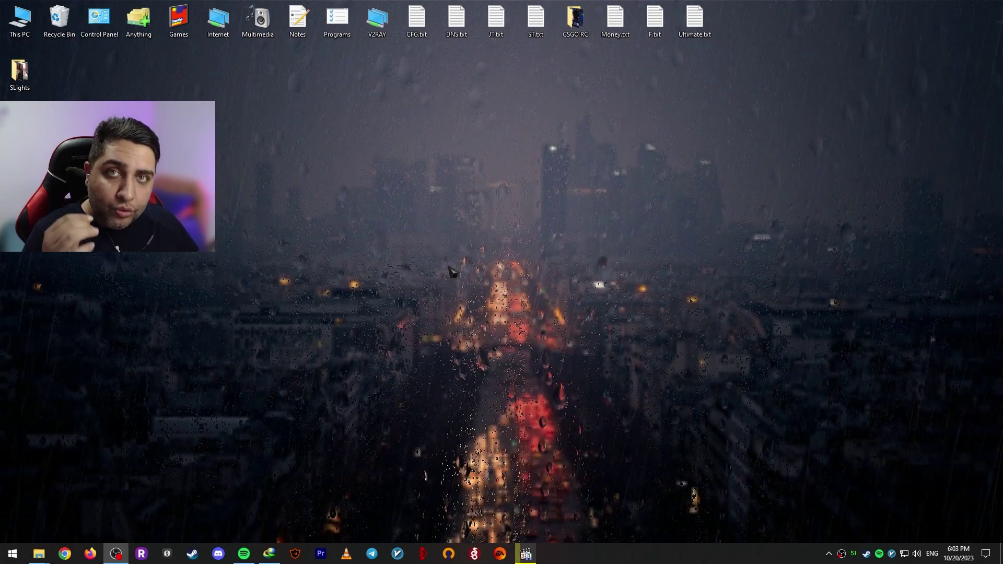
Step: Copy the powercfg -duplicatescheme command from Ultimate.txt on the desktop and minimize the file's window
{"action": "double_click", "coordinate": [695, 19]}
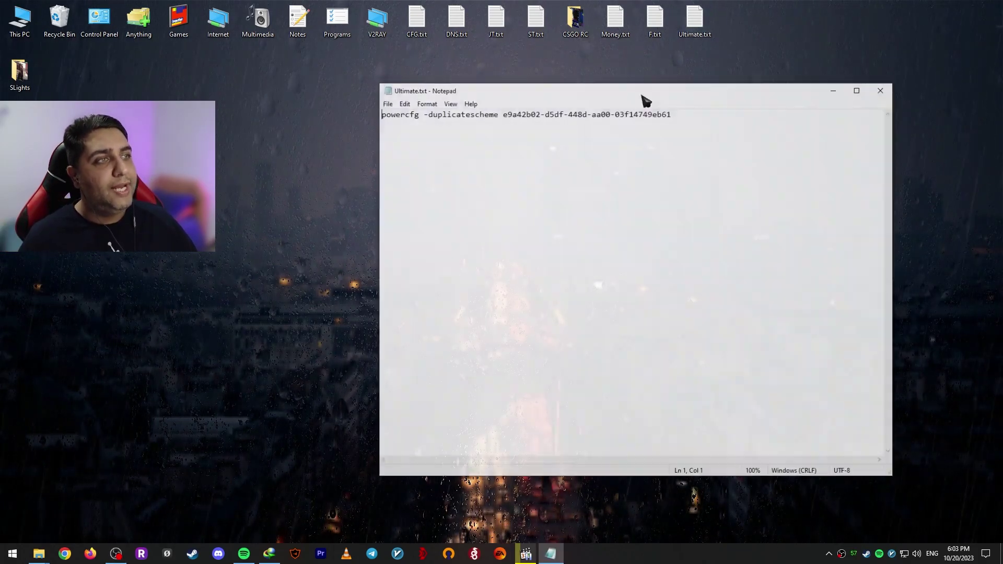
{"action": "left_click_drag", "start_coordinate": [568, 114], "coordinate": [589, 115]}
{"action": "left_click_drag", "start_coordinate": [672, 114], "coordinate": [374, 119]}
{"action": "key", "text": "ctrl+c"}
{"action": "left_click", "coordinate": [835, 89]}
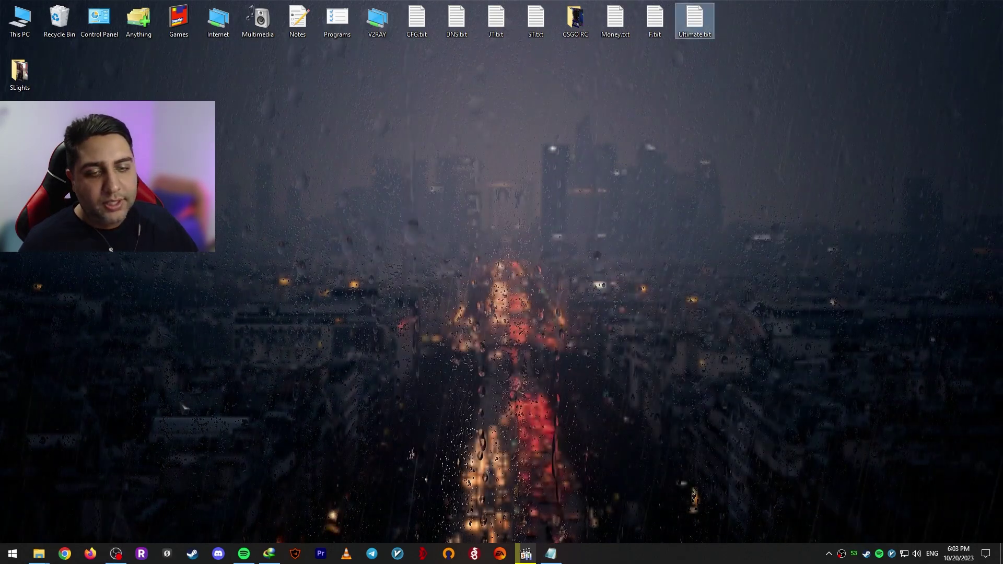
Step: Find Windows PowerShell by searching "powershell" and run it as administrator
{"action": "left_click", "coordinate": [13, 556]}
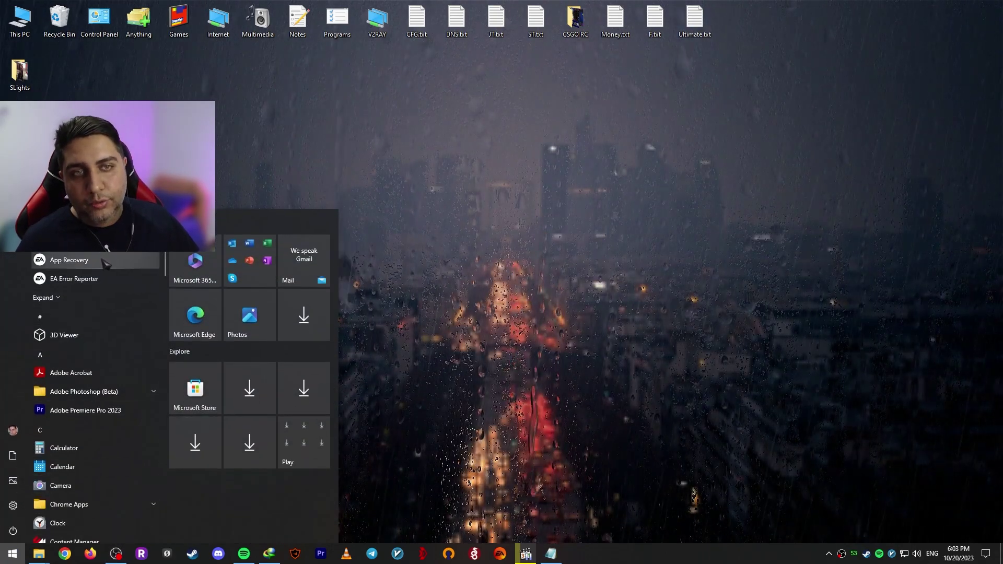
{"action": "type", "text": "s"}
{"action": "key", "text": "BackSpace"}
{"action": "type", "text": "powe"}
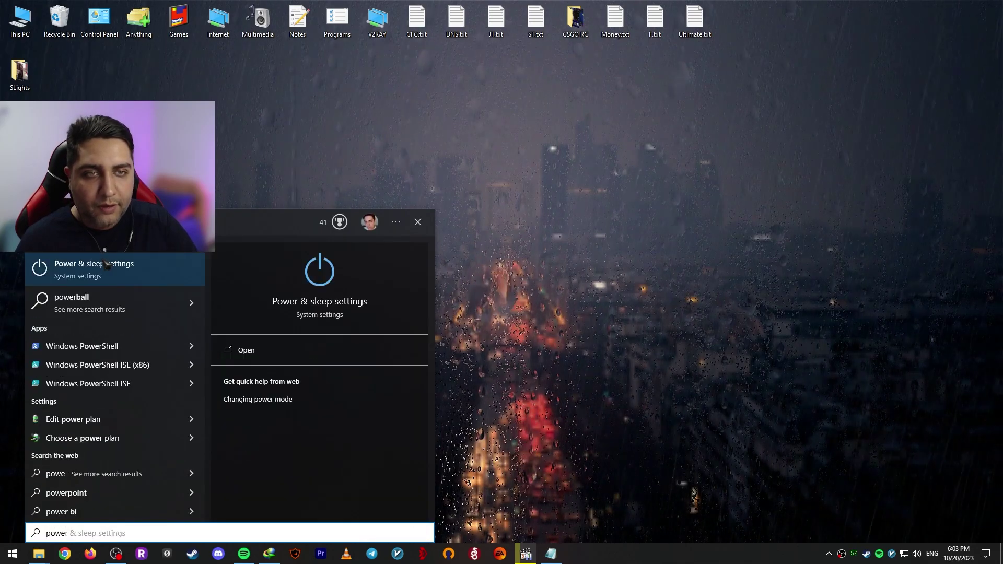
{"action": "type", "text": "rshell"}
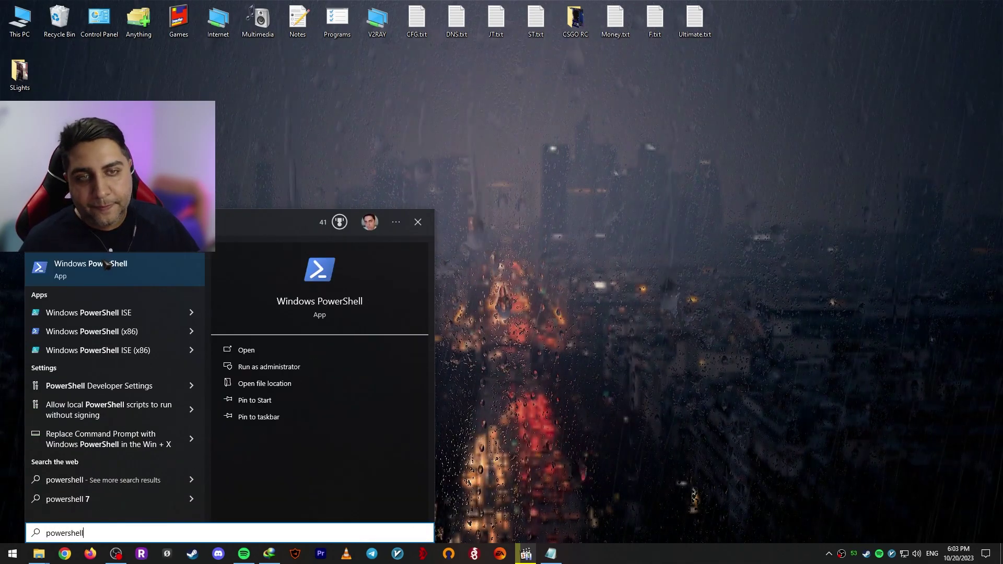
{"action": "right_click", "coordinate": [127, 275]}
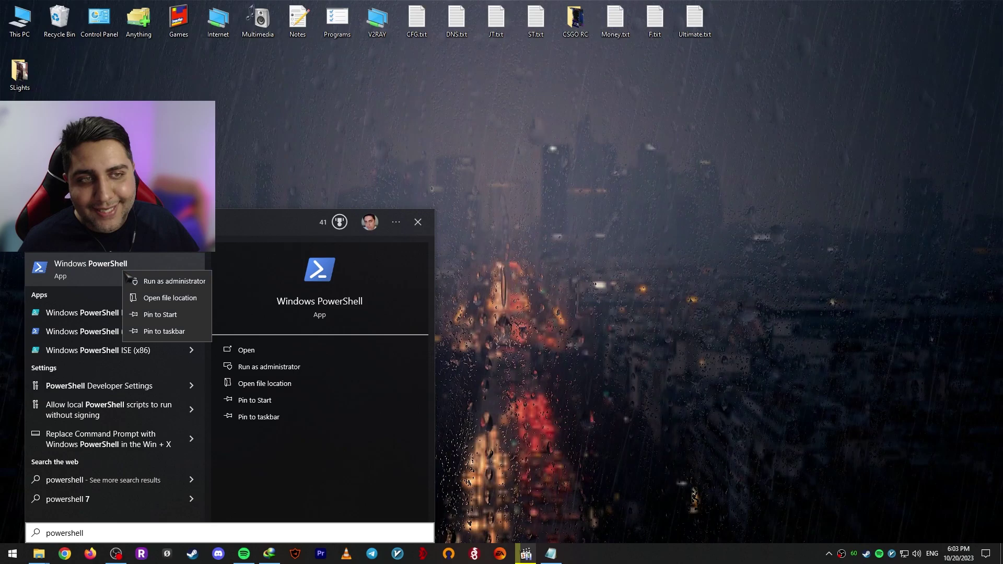
{"action": "left_click", "coordinate": [174, 282]}
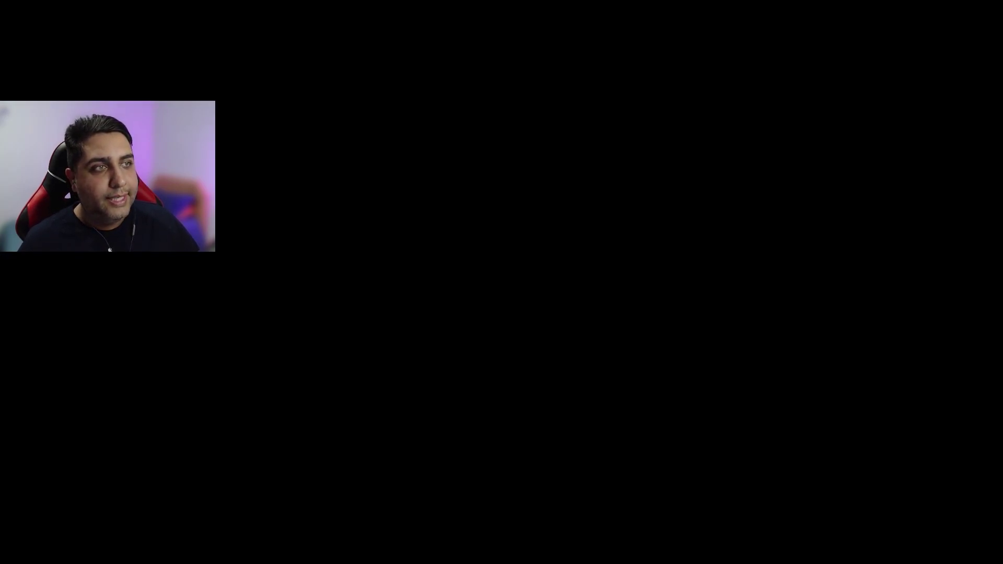
{"action": "key", "text": "alt+y"}
{"action": "left_click_drag", "start_coordinate": [654, 90], "coordinate": [593, 110]}
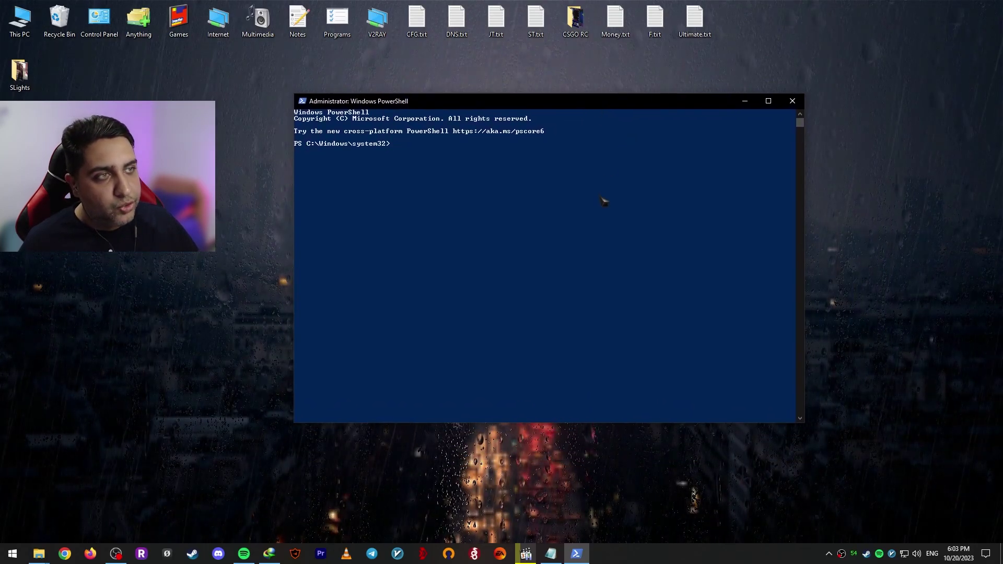
Step: Run the copied command powercfg -duplicatescheme e9a42b02-d5df-448d-aa00-03f14749eb61 and close PowerShell
{"action": "key", "text": "ctrl+v"}
{"action": "key", "text": "Return"}
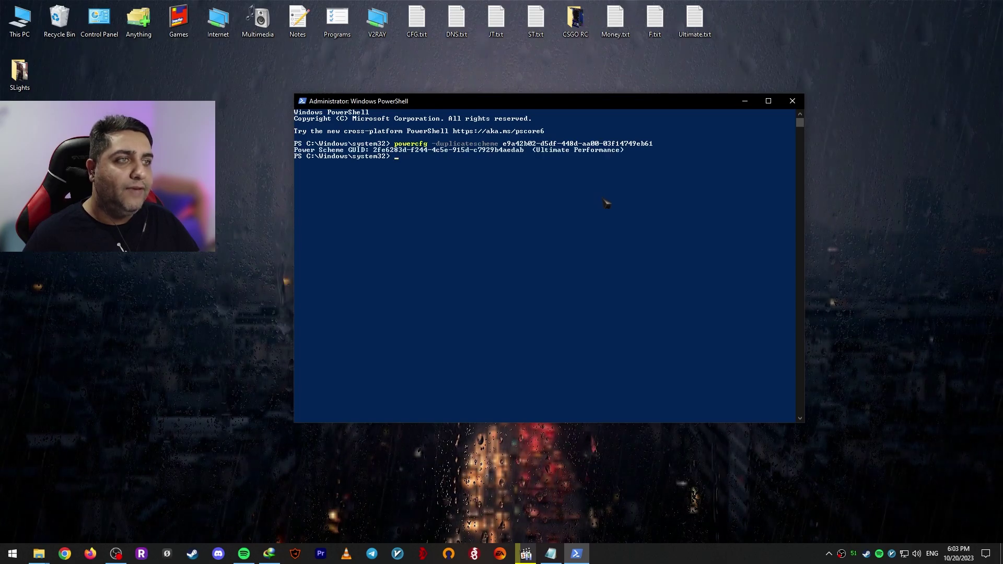
{"action": "left_click", "coordinate": [793, 101]}
Step: Show Control Panel in the Large icons view and open Power Options
{"action": "double_click", "coordinate": [100, 20]}
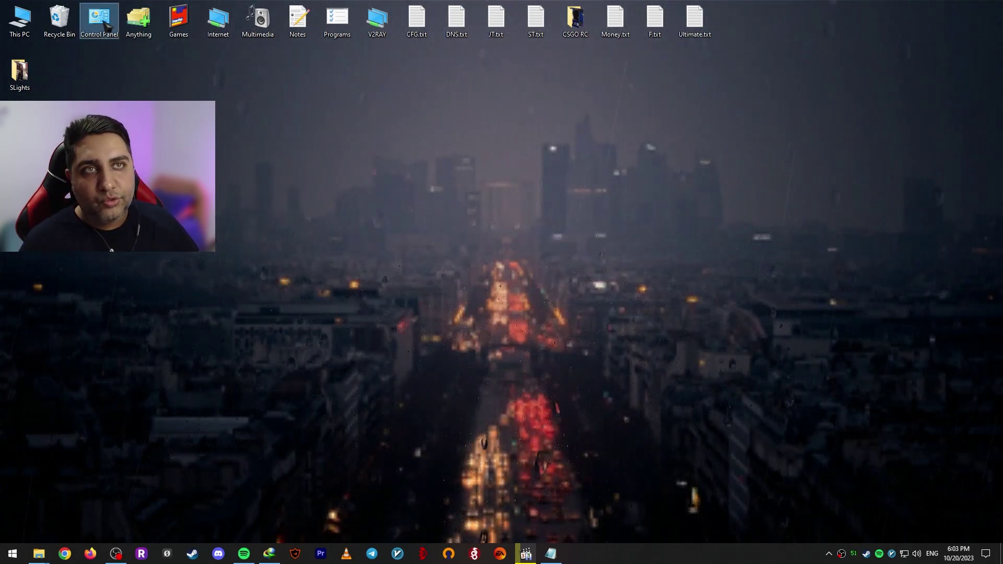
{"action": "left_click", "coordinate": [889, 202]}
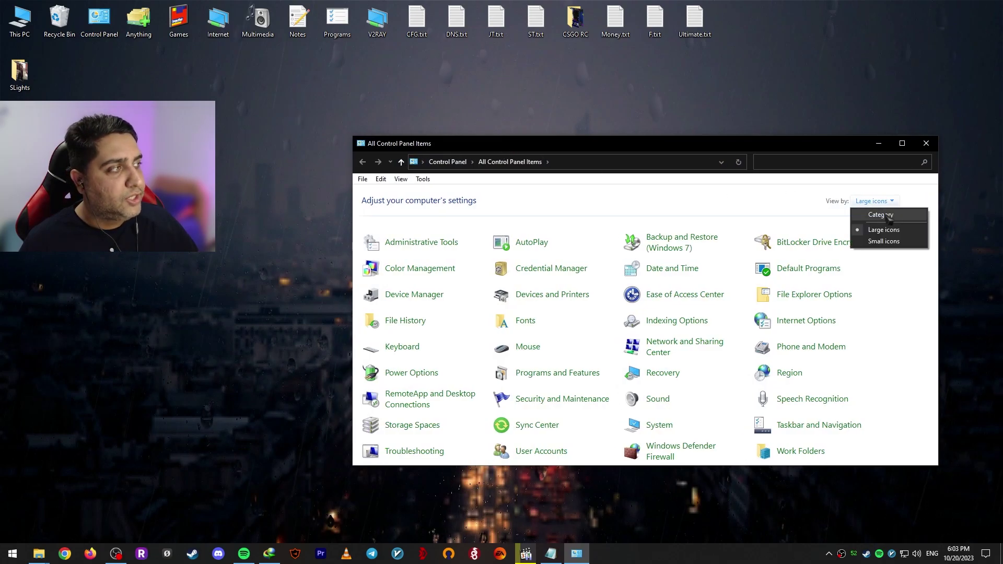
{"action": "left_click", "coordinate": [884, 201]}
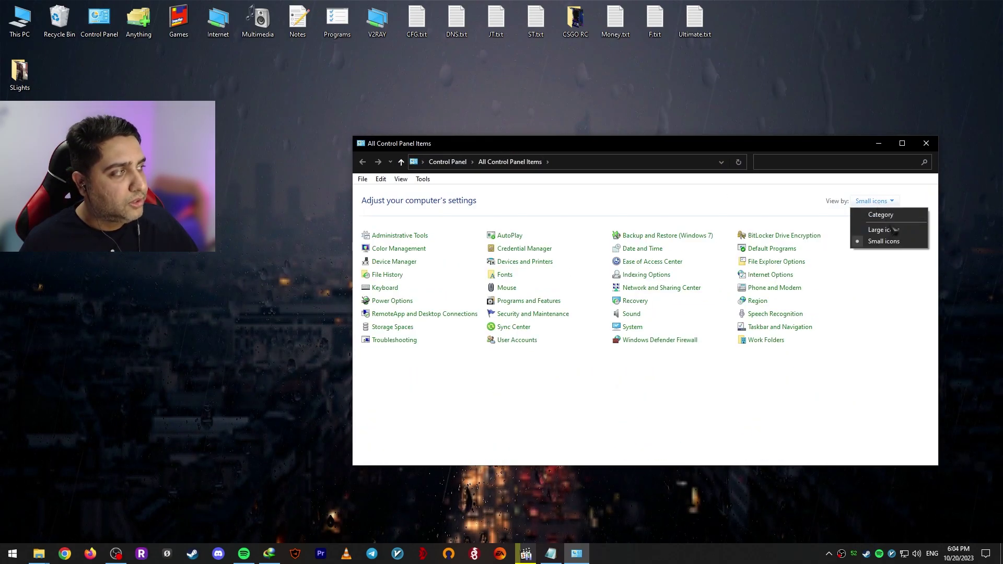
{"action": "left_click", "coordinate": [892, 213]}
{"action": "left_click", "coordinate": [812, 204]}
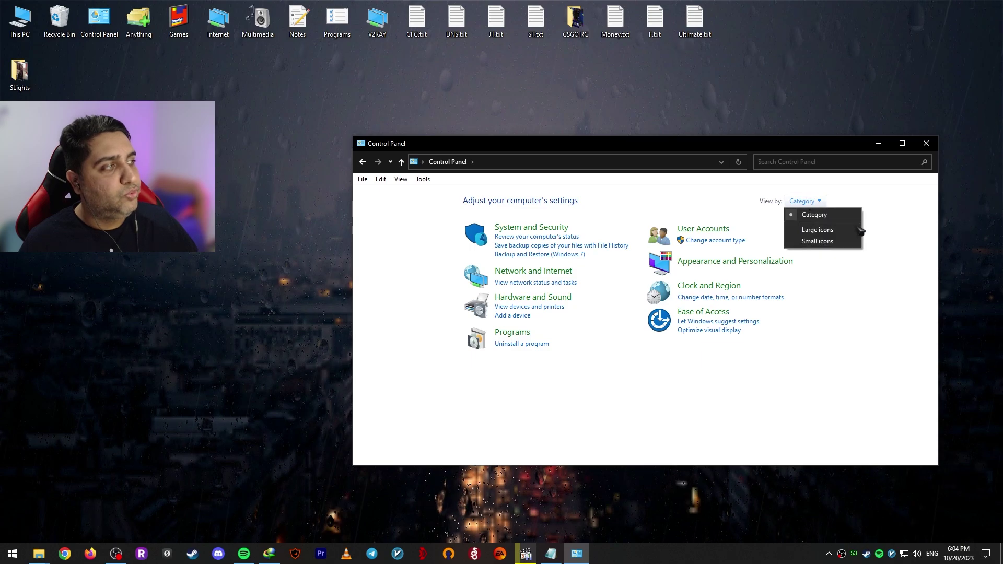
{"action": "left_click", "coordinate": [836, 229]}
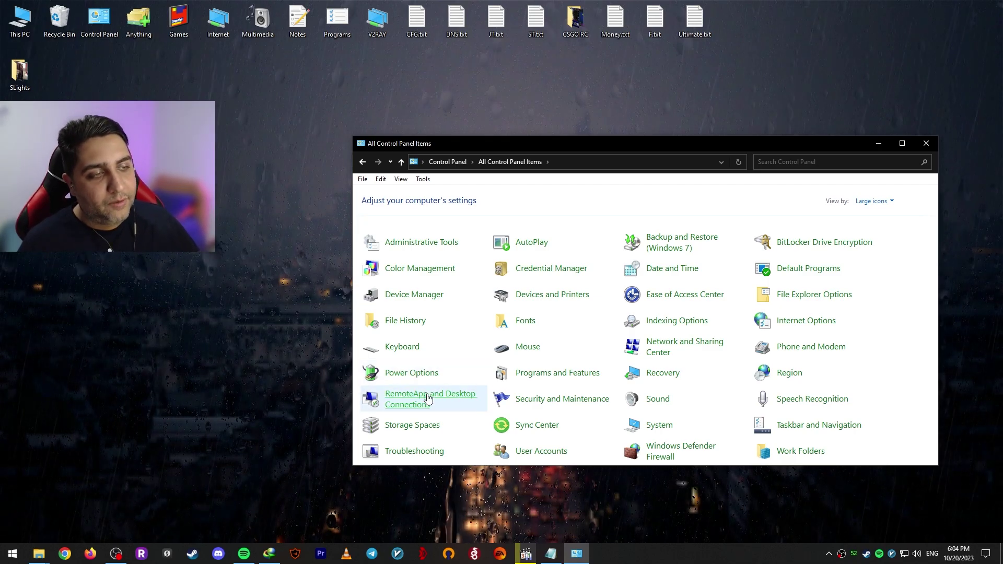
{"action": "left_click", "coordinate": [413, 373]}
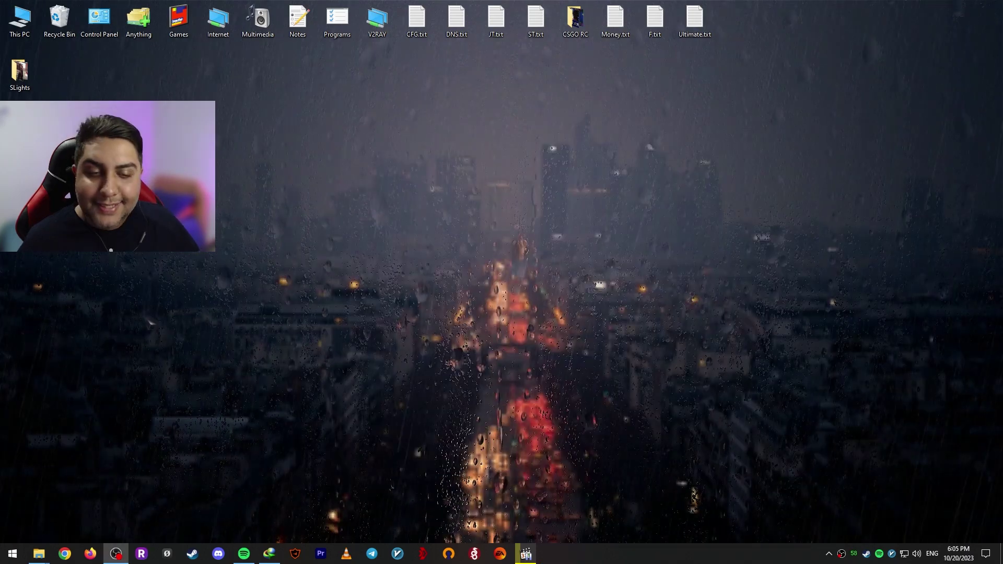
Step: Find Background apps by searching "background", set letting apps run in the background to Off, and close the settings
{"action": "left_click", "coordinate": [13, 553]}
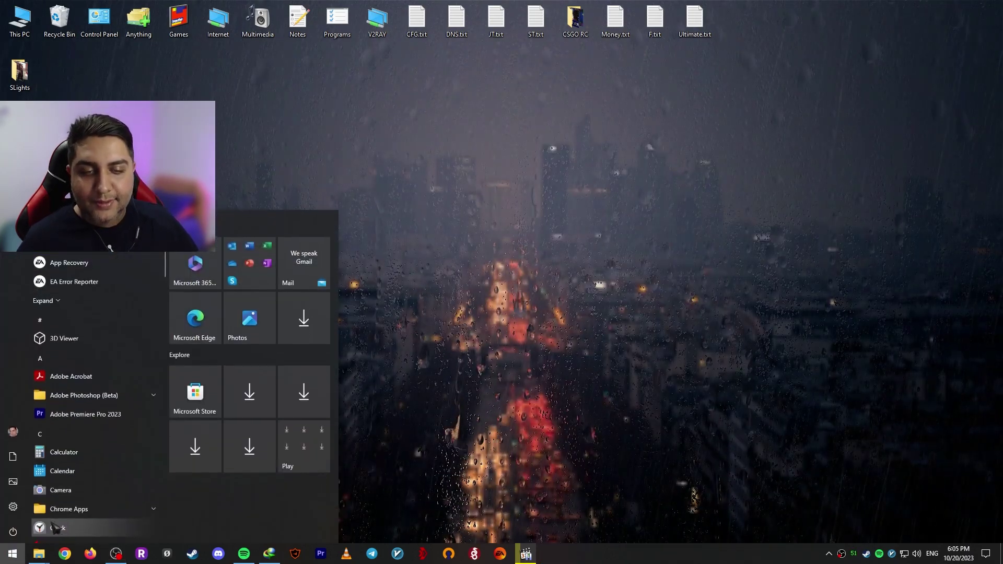
{"action": "type", "text": "background"}
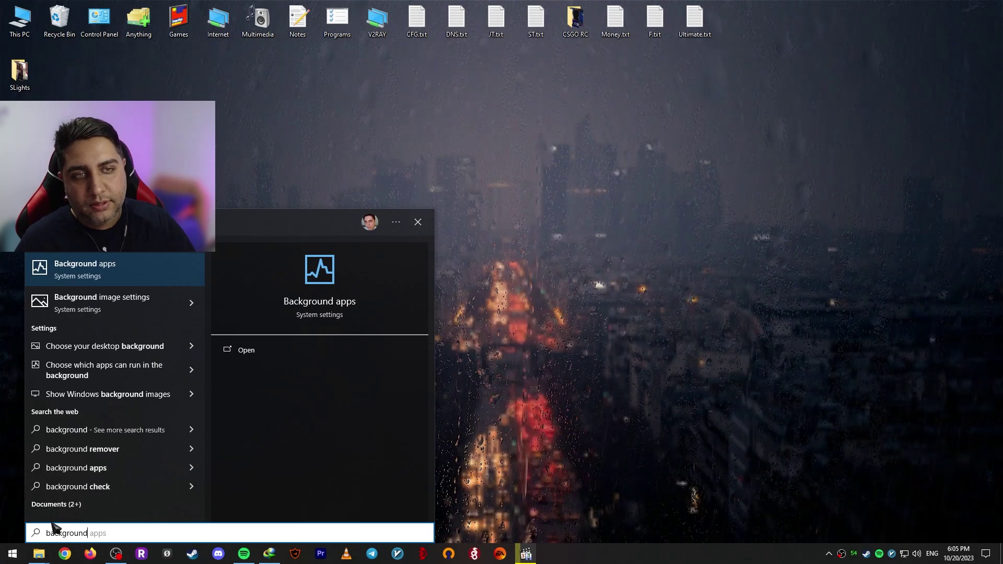
{"action": "left_click", "coordinate": [139, 266]}
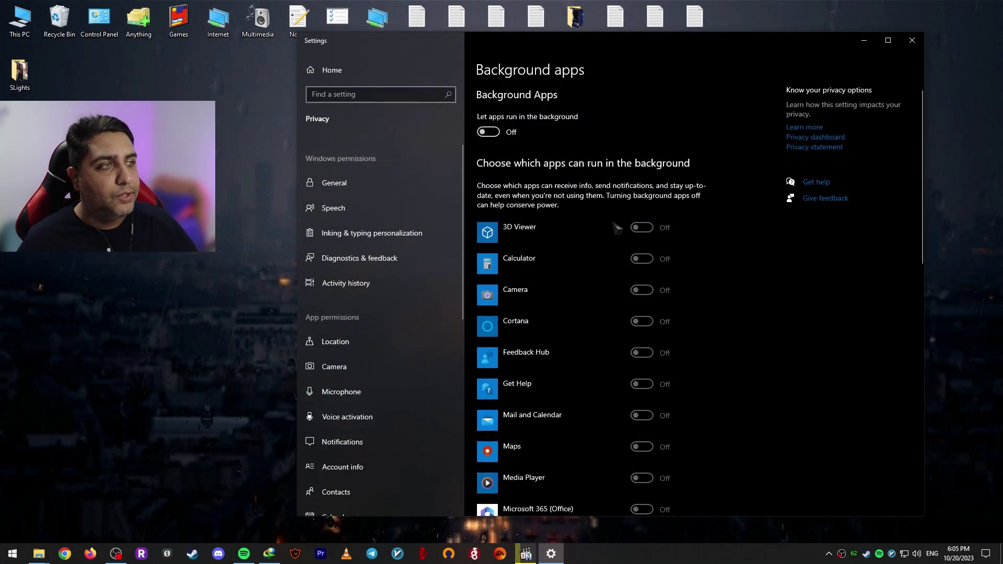
{"action": "left_click", "coordinate": [489, 132]}
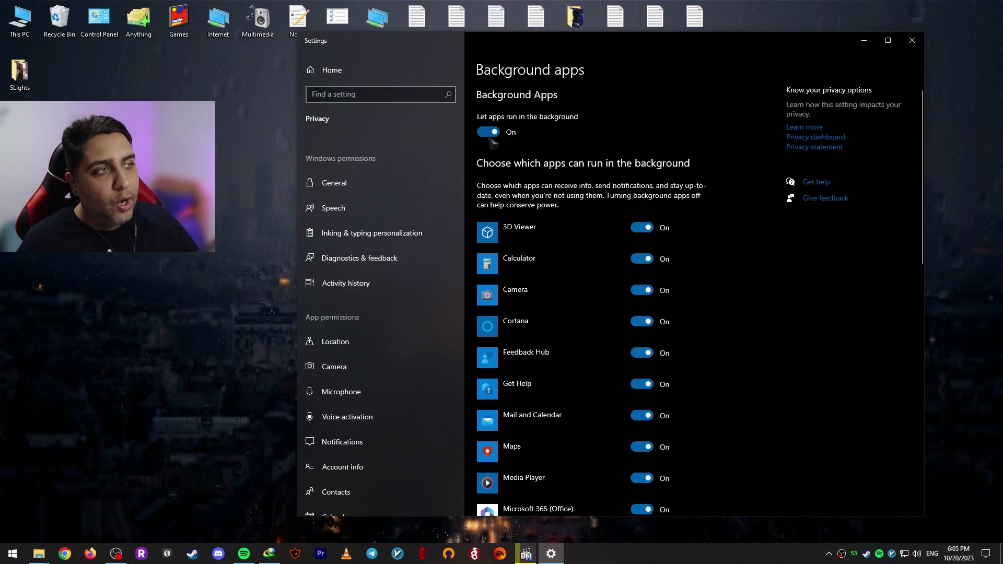
{"action": "left_click", "coordinate": [489, 133]}
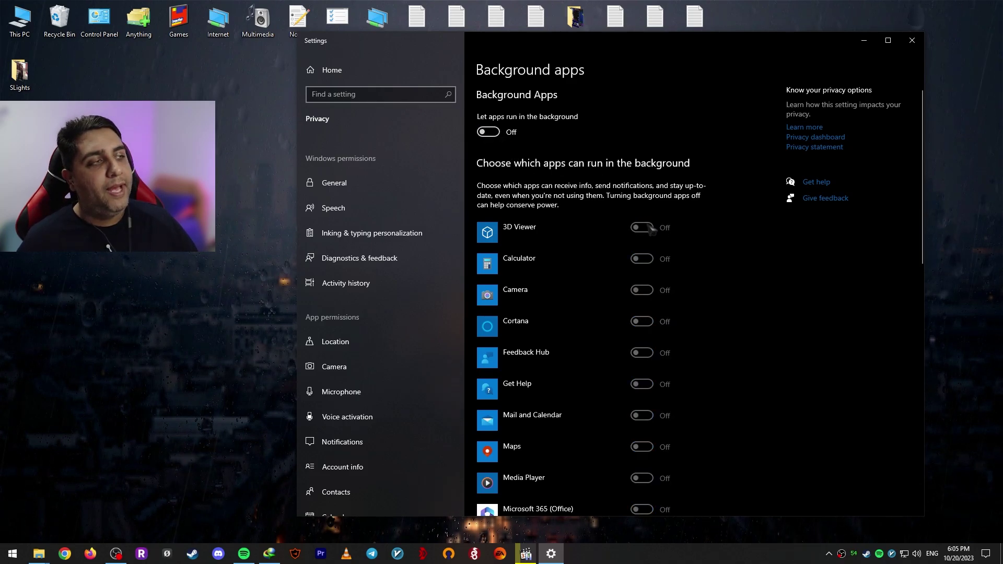
{"action": "scroll", "coordinate": [651, 230], "scroll_direction": "down", "scroll_amount": 10}
{"action": "scroll", "coordinate": [642, 329], "scroll_direction": "up", "scroll_amount": 10}
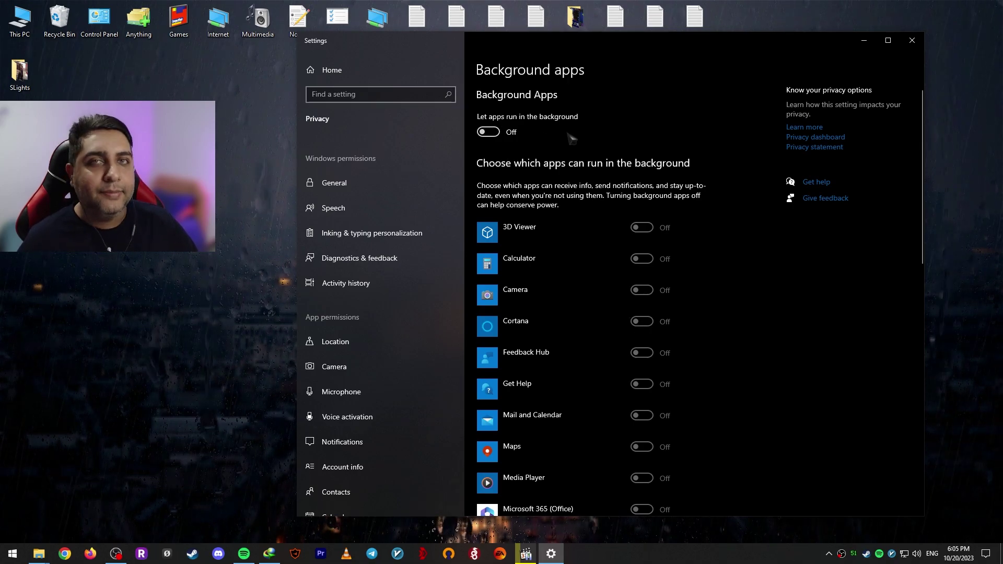
{"action": "key", "text": "alt+F4"}
Step: Review the Xbox Game Bar, Captures and Game Mode pages of the Windows Gaming settings
{"action": "key", "text": "super"}
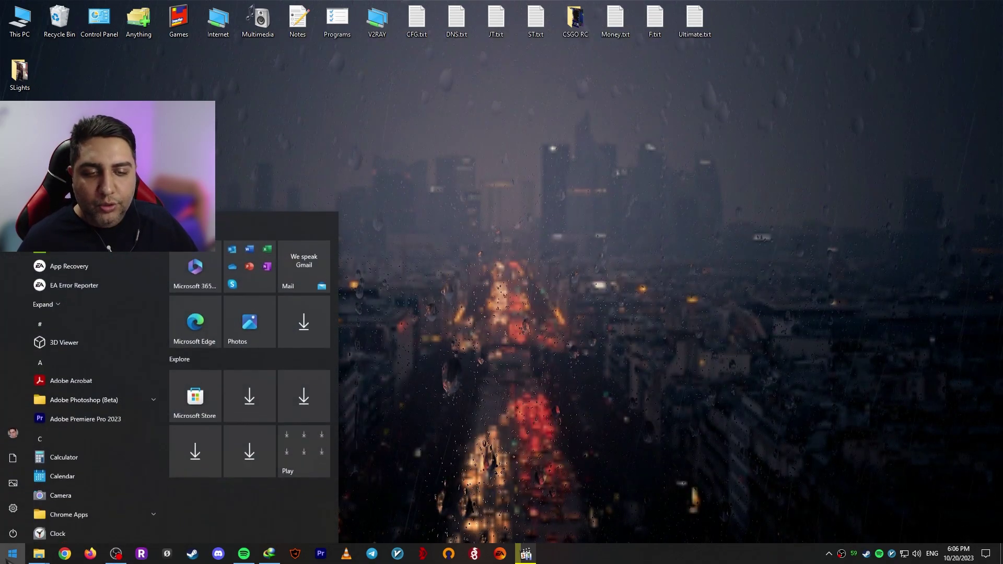
{"action": "left_click", "coordinate": [13, 529]}
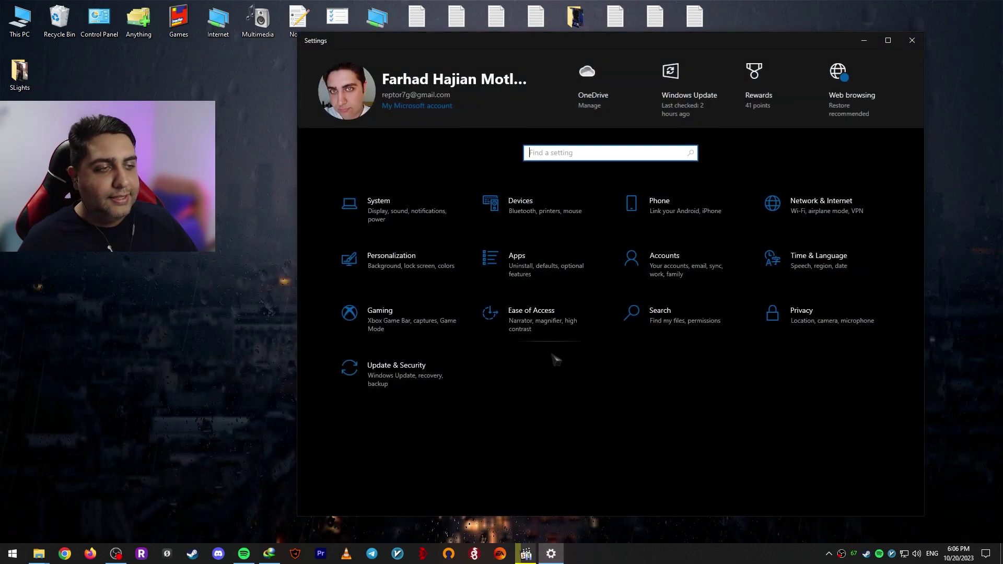
{"action": "left_click", "coordinate": [440, 329]}
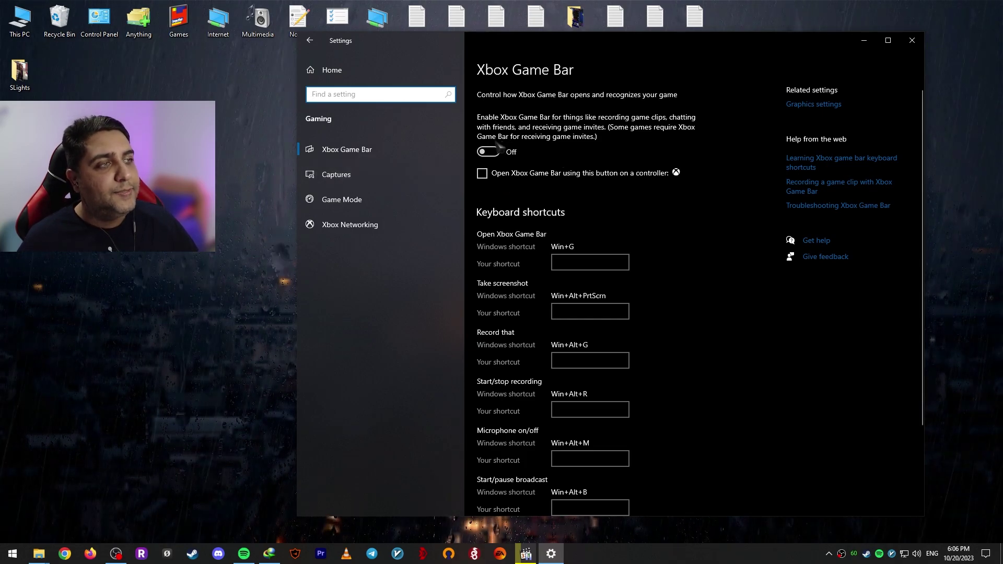
{"action": "left_click", "coordinate": [336, 175]}
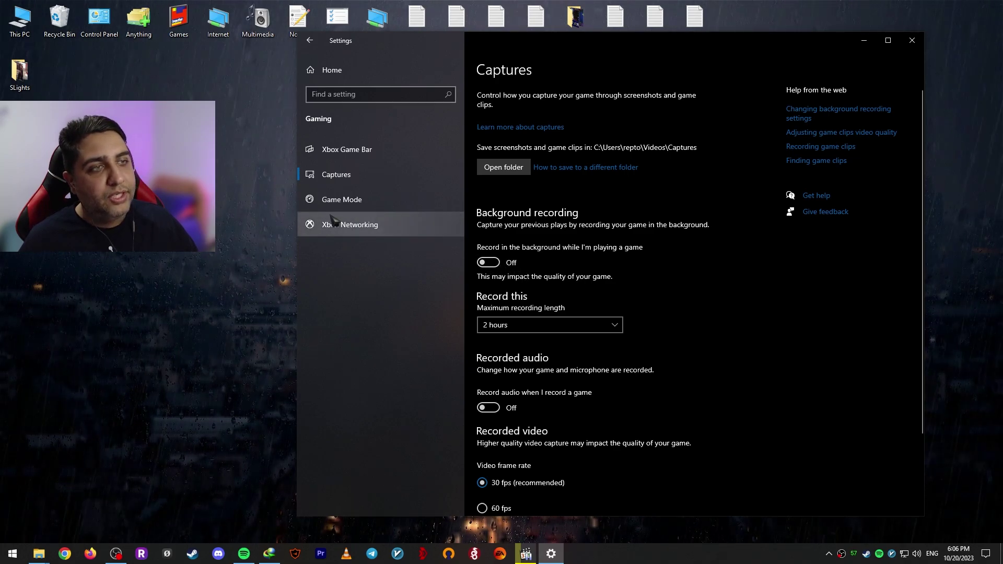
{"action": "left_click", "coordinate": [339, 199]}
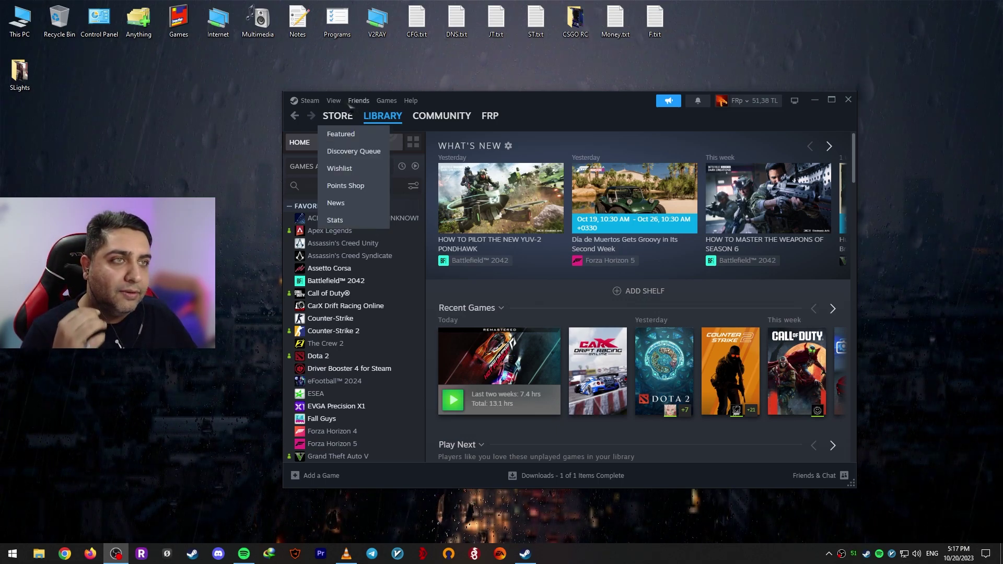
Step: Open the Storage page of the Steam settings and show the games on the Samsung EVO 970 (E:) drive
{"action": "left_click", "coordinate": [309, 100]}
{"action": "left_click", "coordinate": [307, 102]}
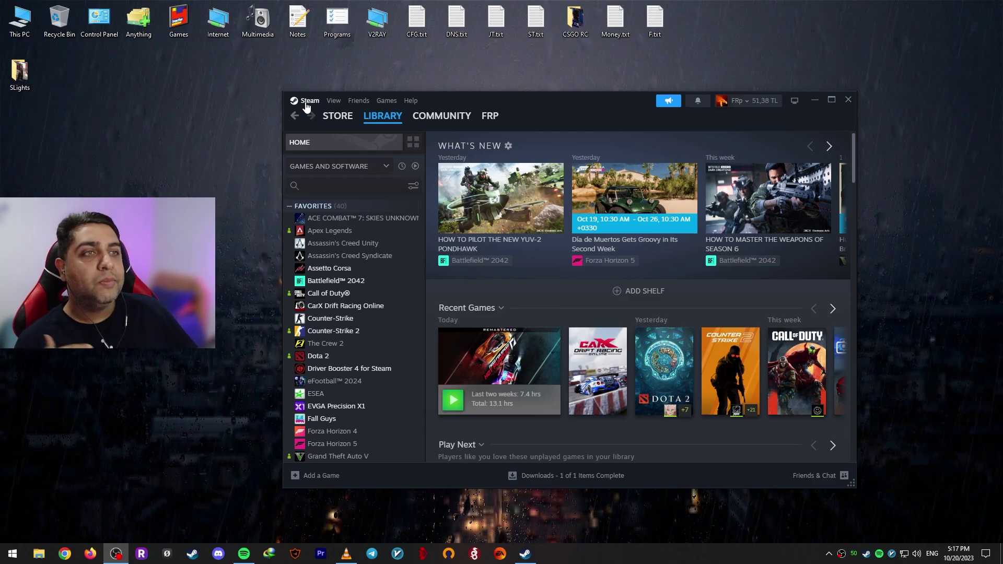
{"action": "left_click_drag", "start_coordinate": [306, 106], "coordinate": [330, 98]}
{"action": "left_click", "coordinate": [333, 94]}
{"action": "left_click", "coordinate": [333, 94]}
{"action": "left_click", "coordinate": [334, 94]}
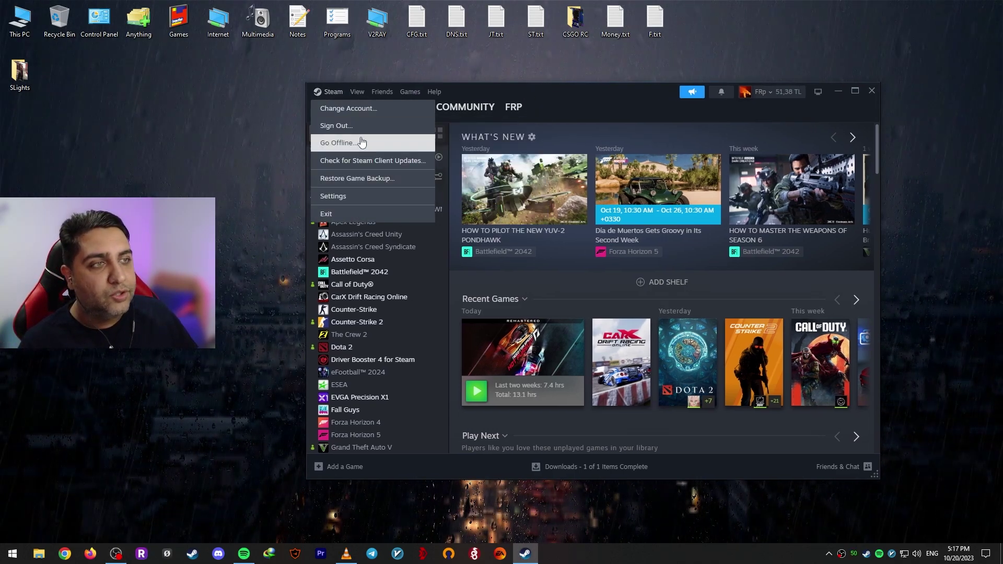
{"action": "left_click", "coordinate": [365, 197]}
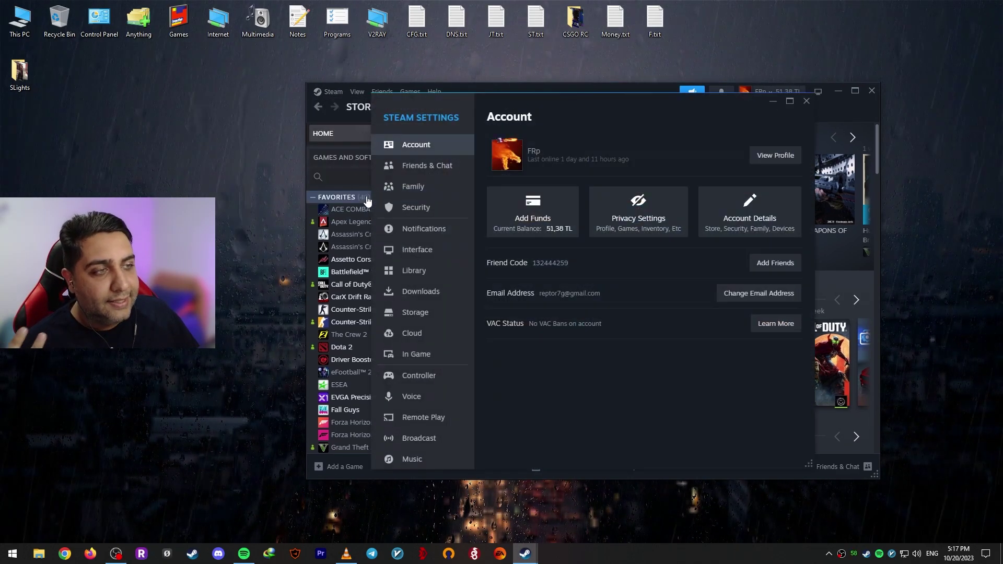
{"action": "left_click", "coordinate": [435, 313]}
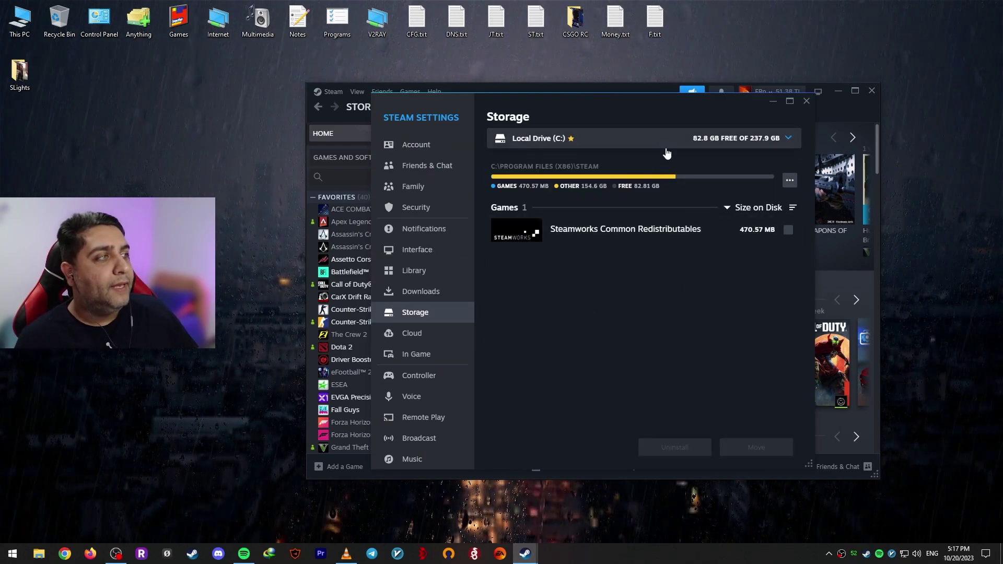
{"action": "left_click", "coordinate": [590, 139]}
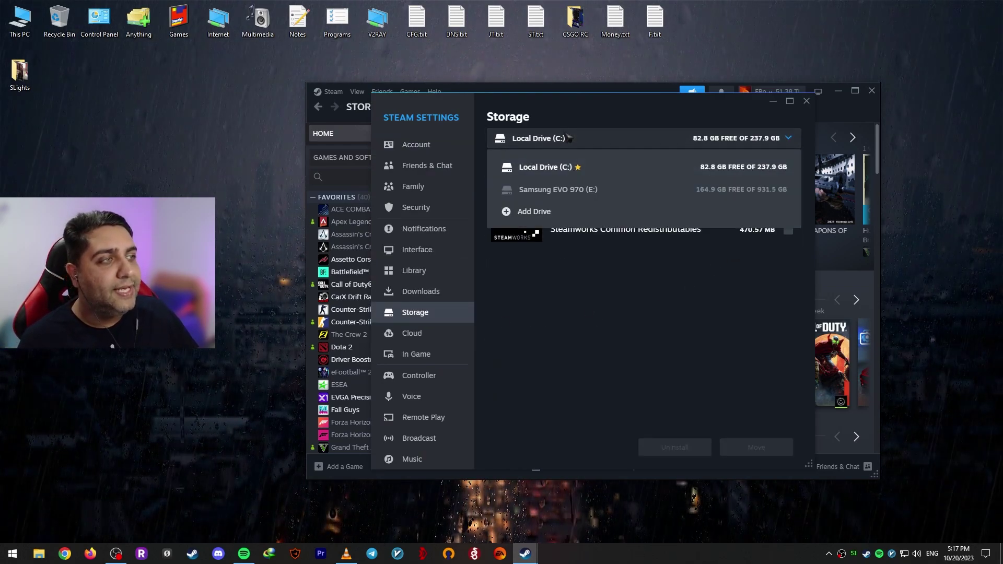
{"action": "left_click", "coordinate": [608, 189]}
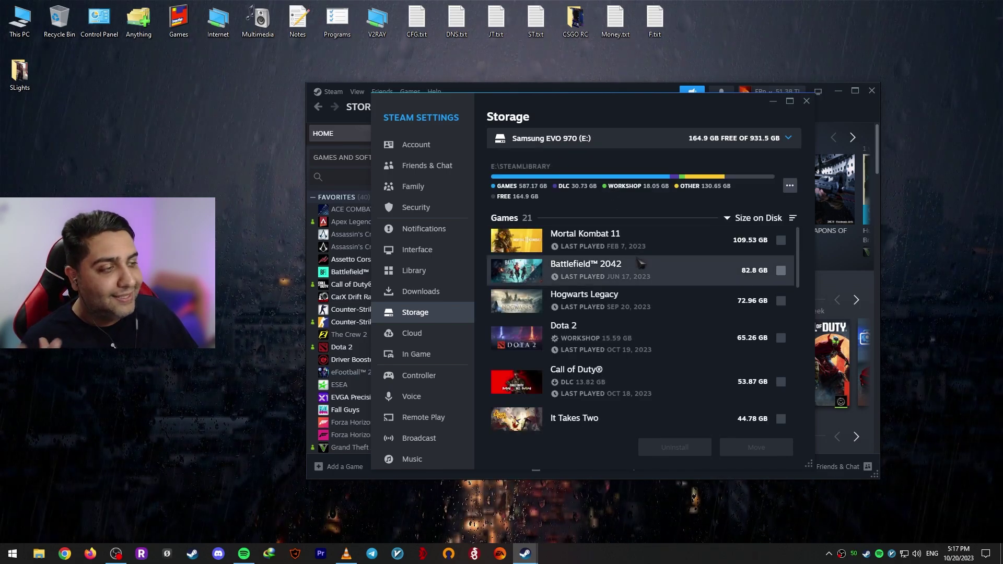
Step: Select Counter-Strike 2 in the drive's game list, start moving it and choose Local Drive (C:) as the target drive
{"action": "scroll", "coordinate": [657, 277], "scroll_direction": "down", "scroll_amount": 5}
{"action": "scroll", "coordinate": [627, 290], "scroll_direction": "up", "scroll_amount": 1}
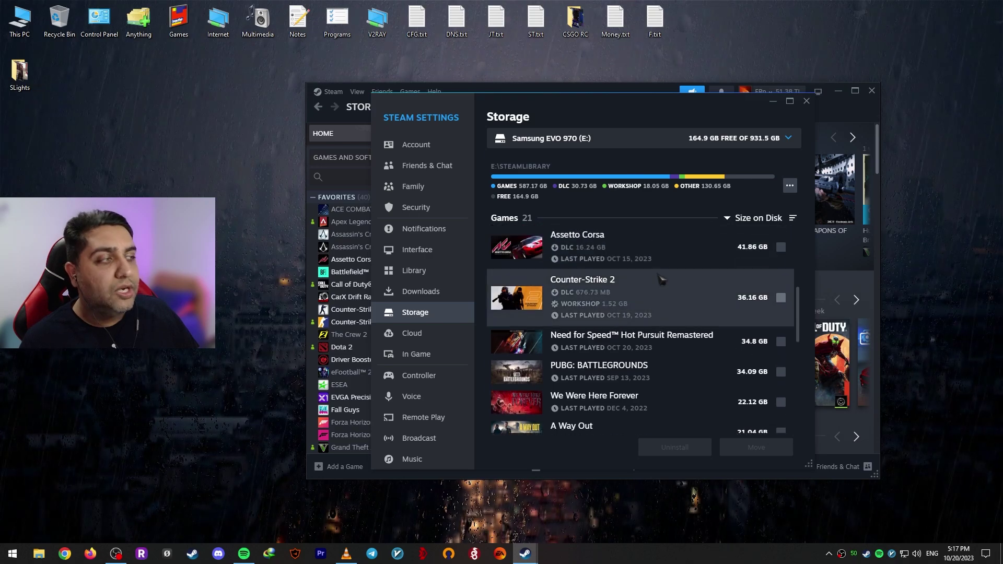
{"action": "left_click", "coordinate": [781, 301]}
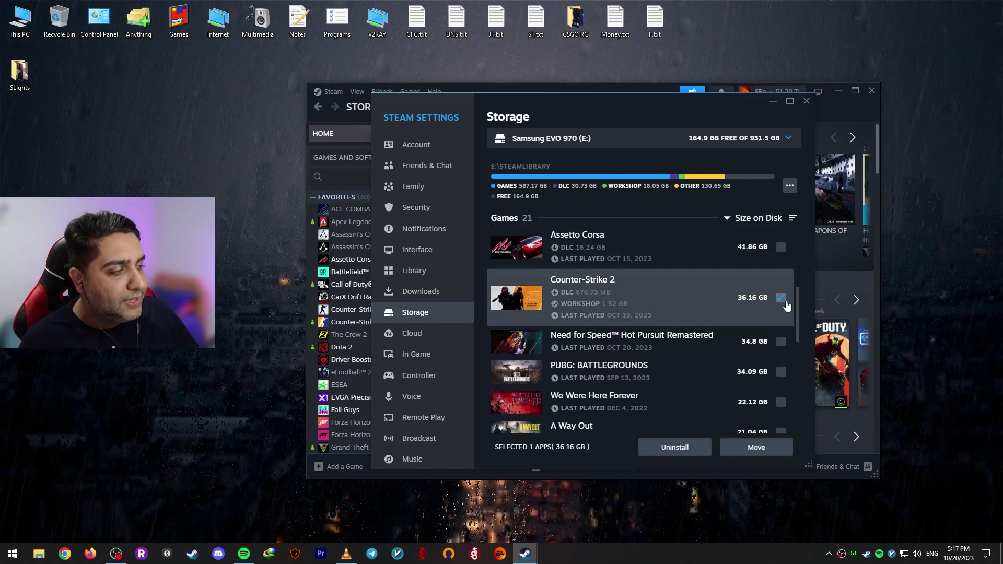
{"action": "left_click", "coordinate": [756, 447]}
{"action": "left_click", "coordinate": [536, 282]}
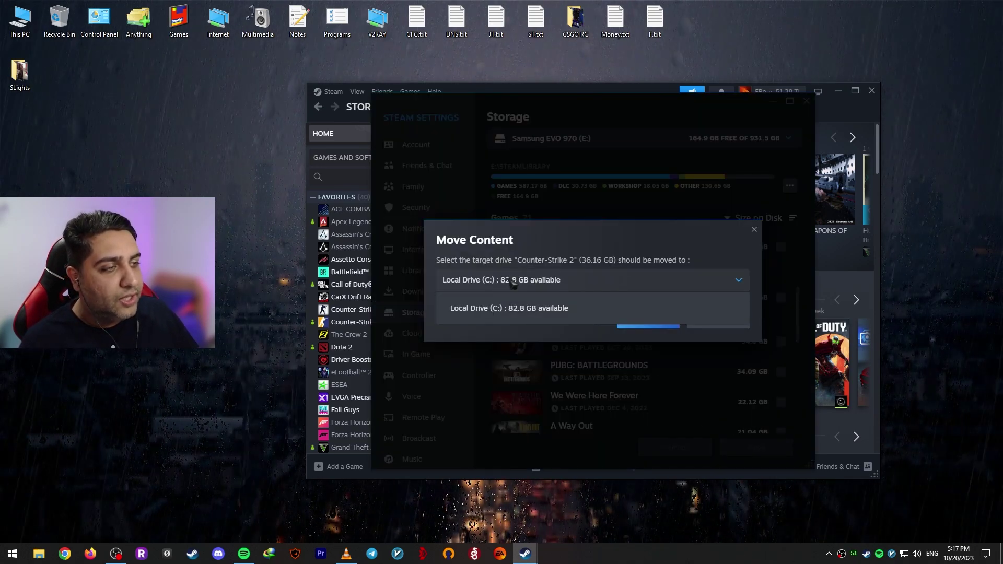
{"action": "left_click", "coordinate": [543, 305]}
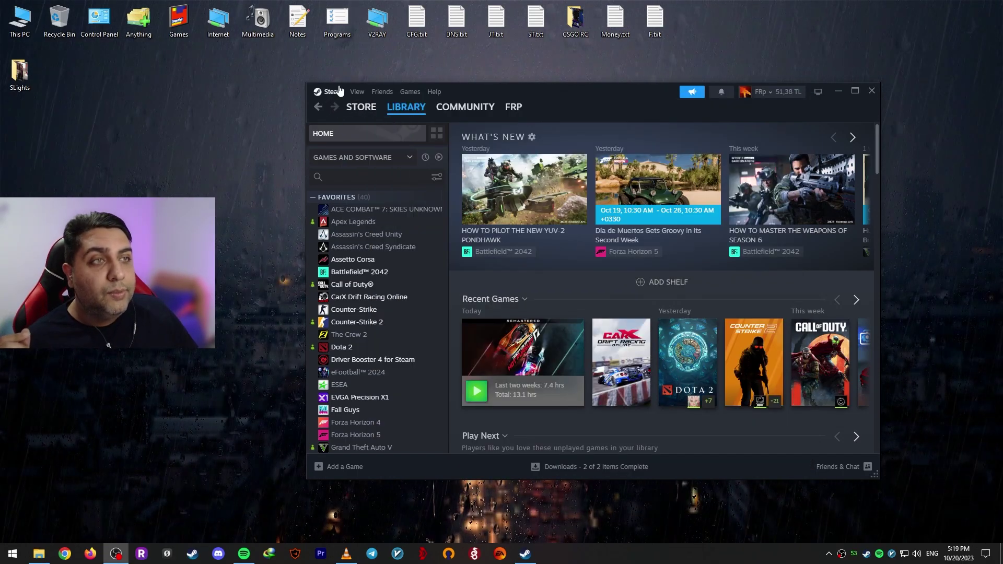
Step: Open the properties of Counter-Strike 2 from the library and show its DLC list
{"action": "right_click", "coordinate": [382, 322]}
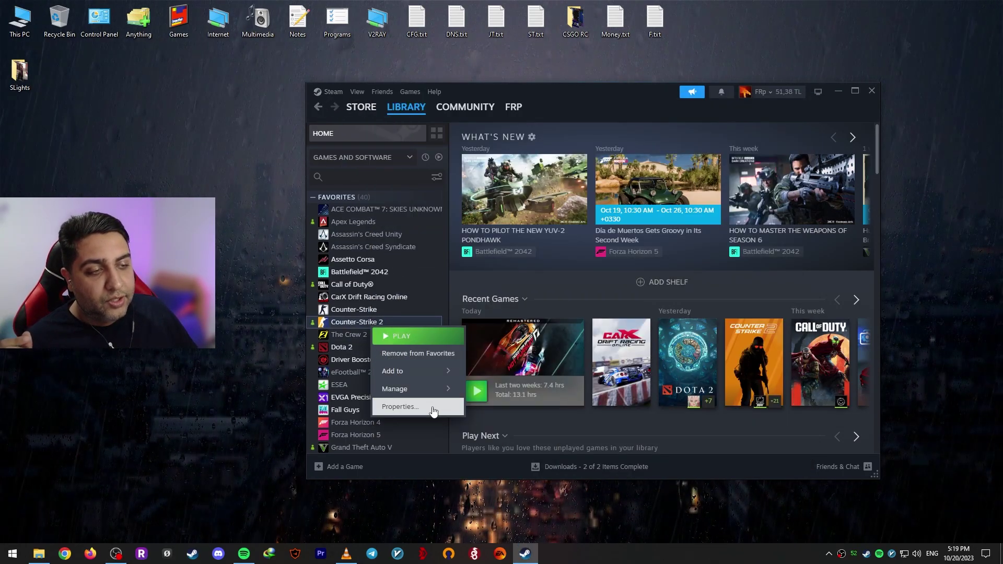
{"action": "left_click", "coordinate": [402, 406]}
{"action": "left_click", "coordinate": [415, 285]}
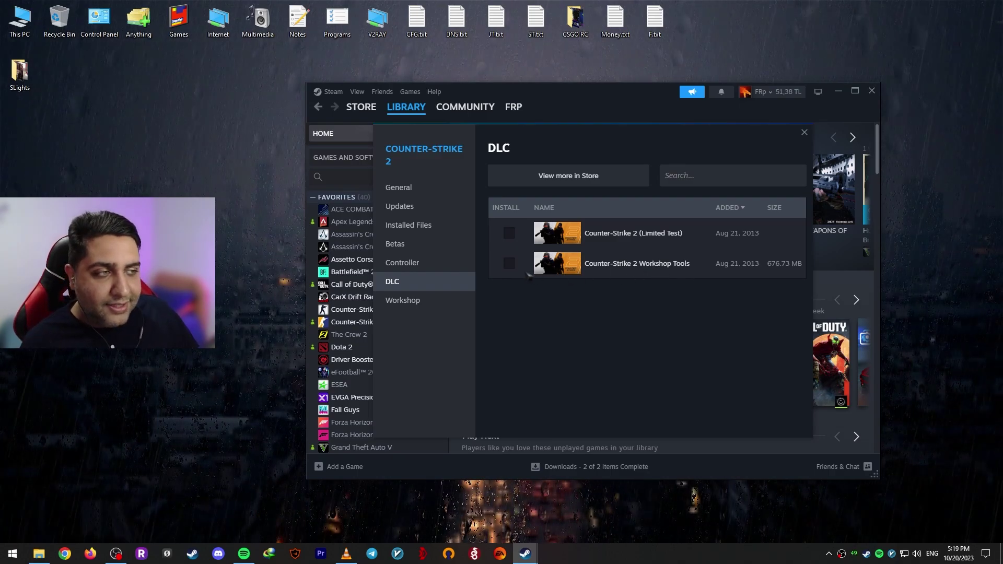
Step: Examine the list of subscribed Workshop items and their sizes for Counter-Strike 2, and close the properties
{"action": "left_click", "coordinate": [433, 304]}
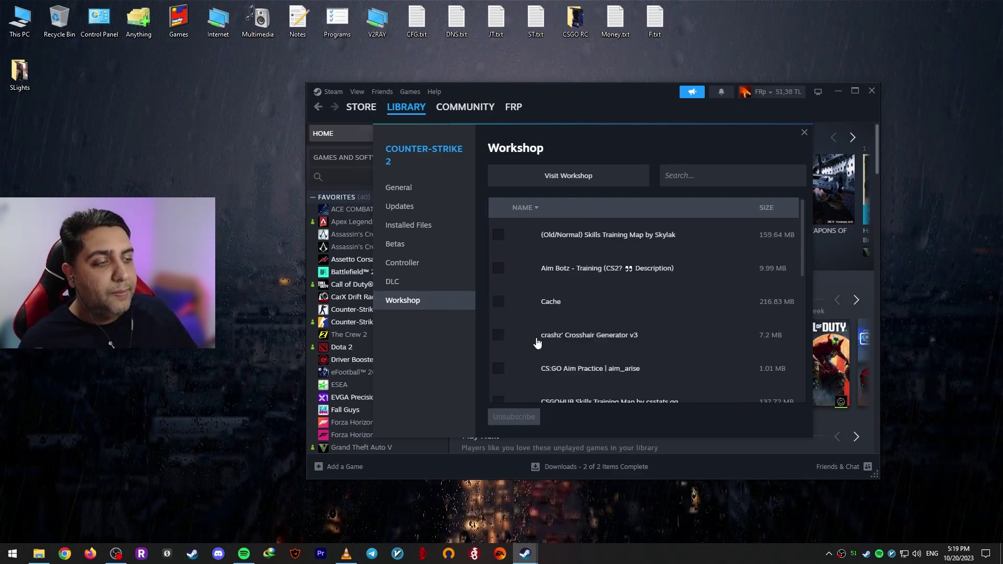
{"action": "scroll", "coordinate": [585, 355], "scroll_direction": "down", "scroll_amount": 2}
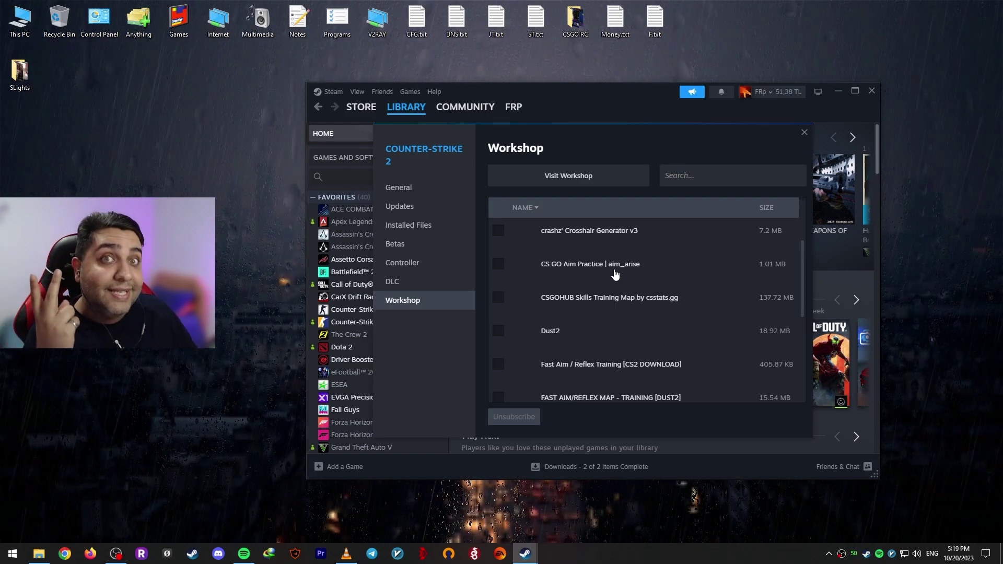
{"action": "scroll", "coordinate": [615, 274], "scroll_direction": "down", "scroll_amount": 2}
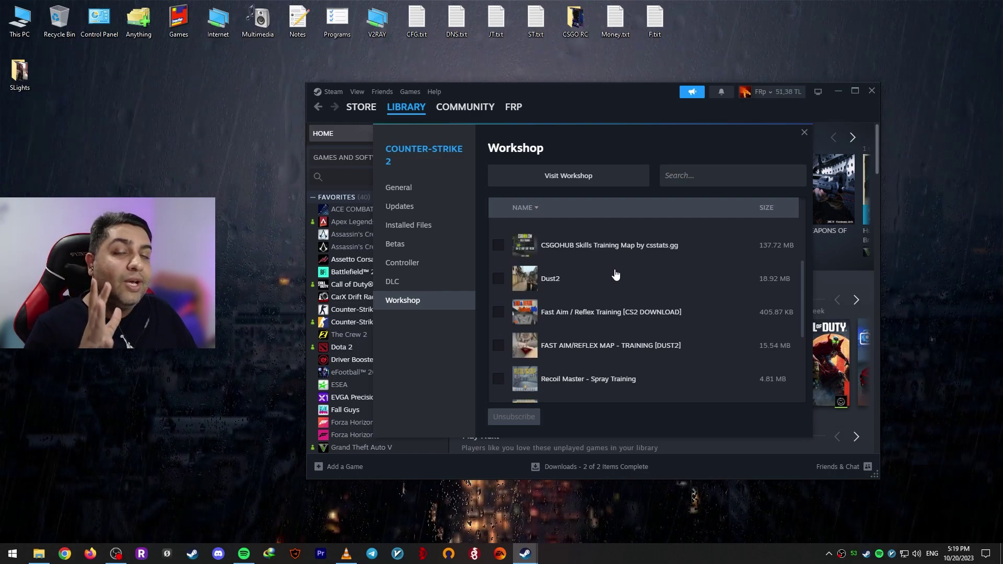
{"action": "scroll", "coordinate": [615, 293], "scroll_direction": "down", "scroll_amount": 2}
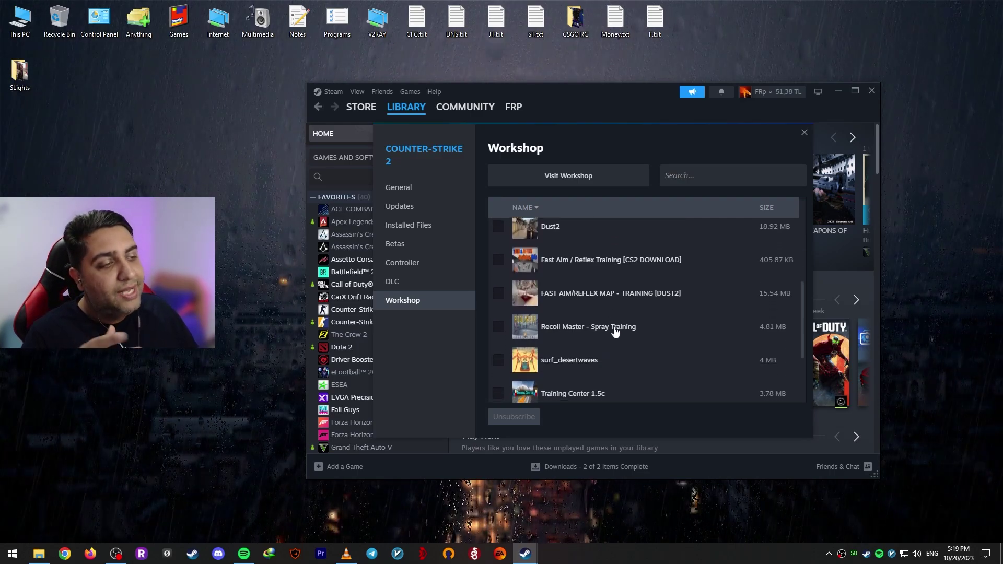
{"action": "scroll", "coordinate": [616, 334], "scroll_direction": "down", "scroll_amount": 3}
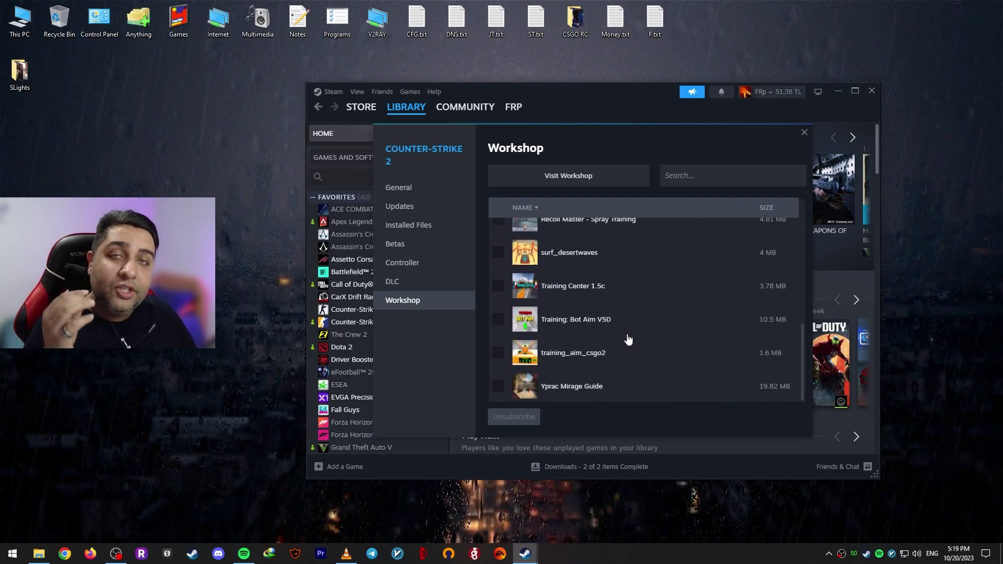
{"action": "scroll", "coordinate": [657, 354], "scroll_direction": "up", "scroll_amount": 2}
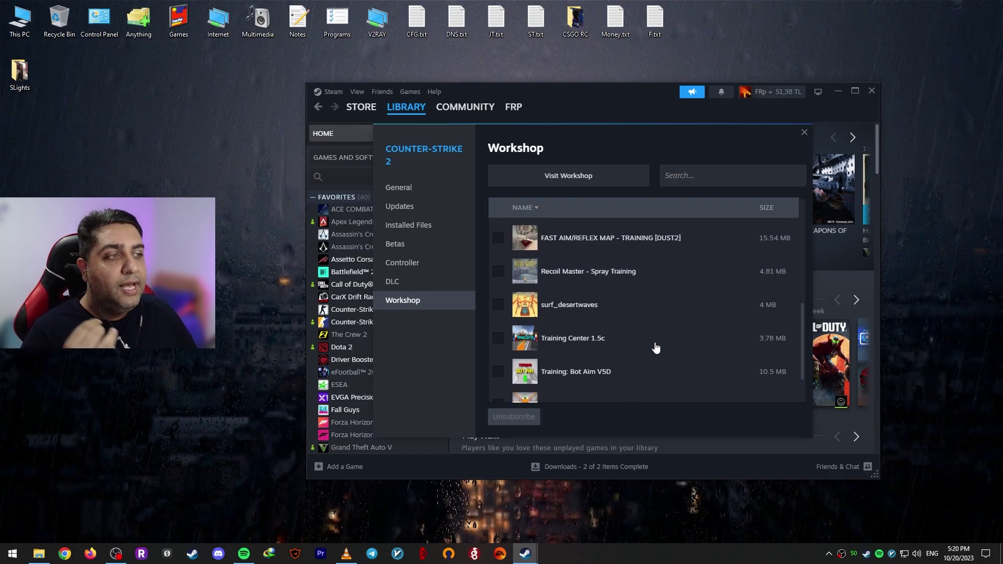
{"action": "scroll", "coordinate": [657, 348], "scroll_direction": "down", "scroll_amount": 2}
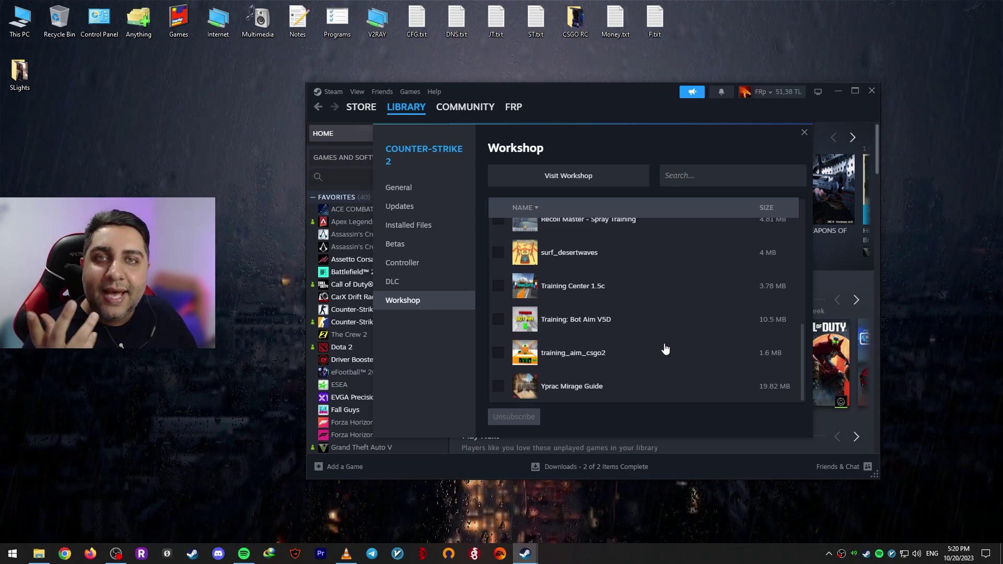
{"action": "scroll", "coordinate": [653, 353], "scroll_direction": "up", "scroll_amount": 6}
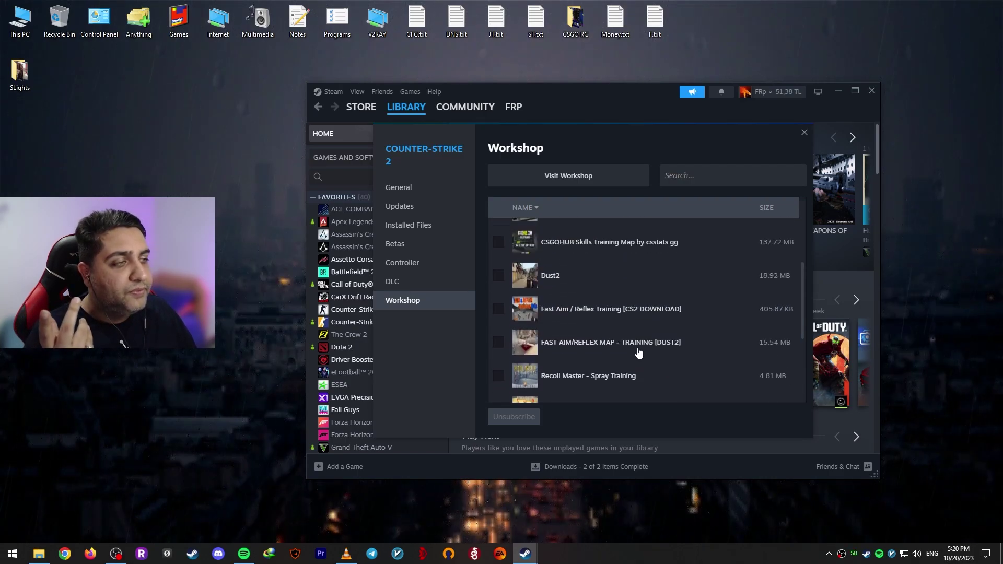
{"action": "scroll", "coordinate": [593, 272], "scroll_direction": "down", "scroll_amount": 6}
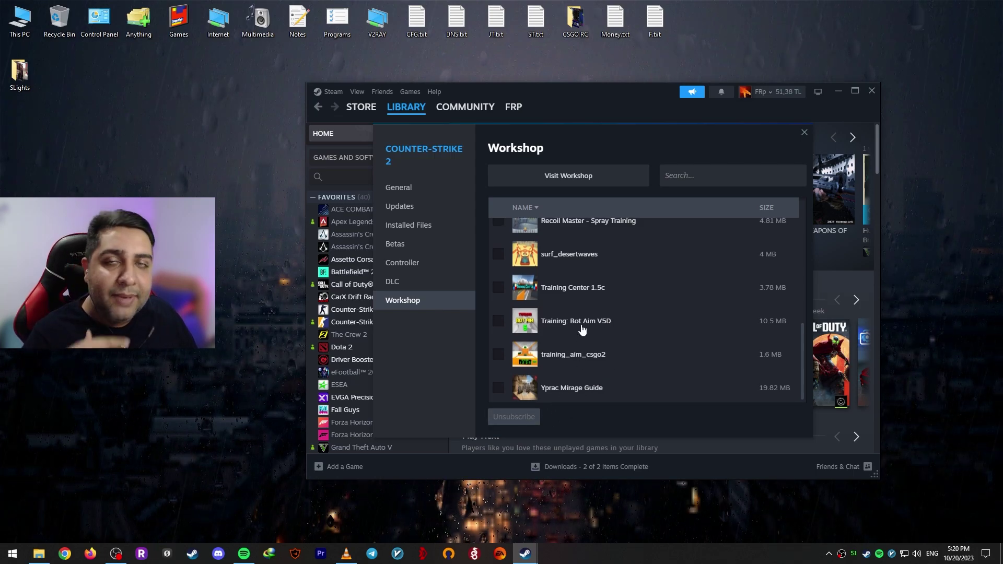
{"action": "scroll", "coordinate": [580, 329], "scroll_direction": "up", "scroll_amount": 6}
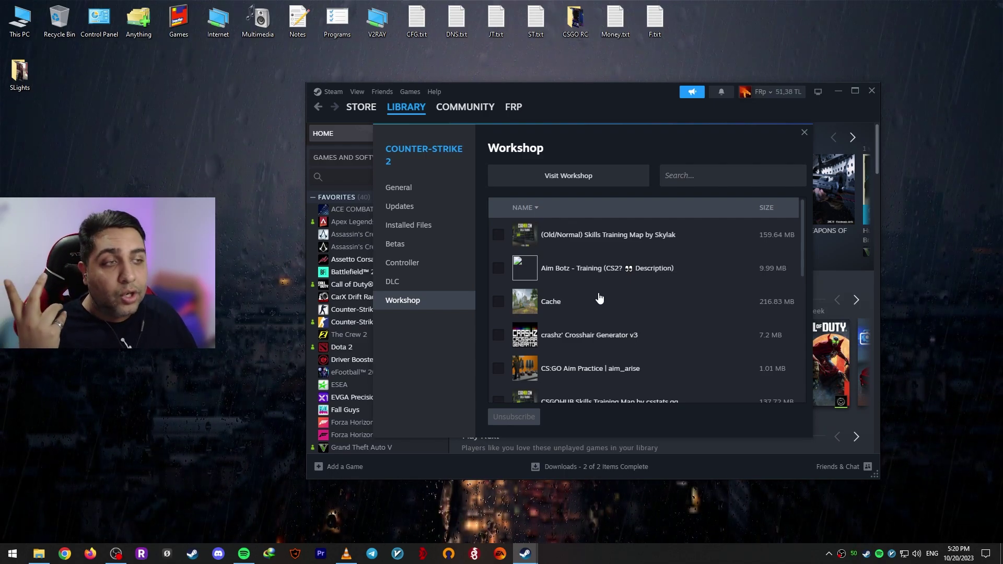
{"action": "key", "text": "Escape"}
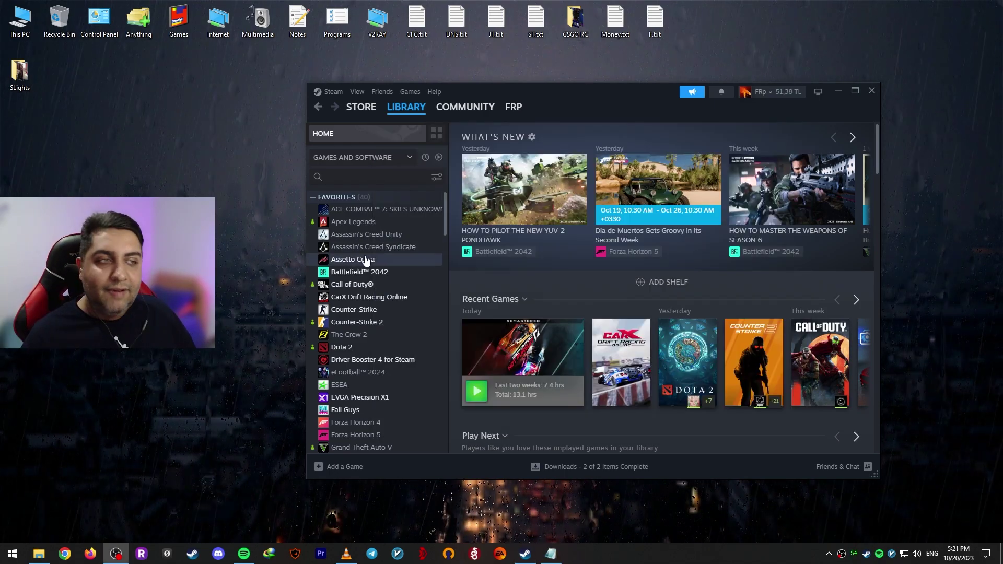
Step: Add "-tickrate 128 +mat_queue_mode 2 +cl_forcepreload 1 -novid -nojoy -nopreload" before the existing launch options in Counter-Strike 2's properties
{"action": "left_click", "coordinate": [391, 322]}
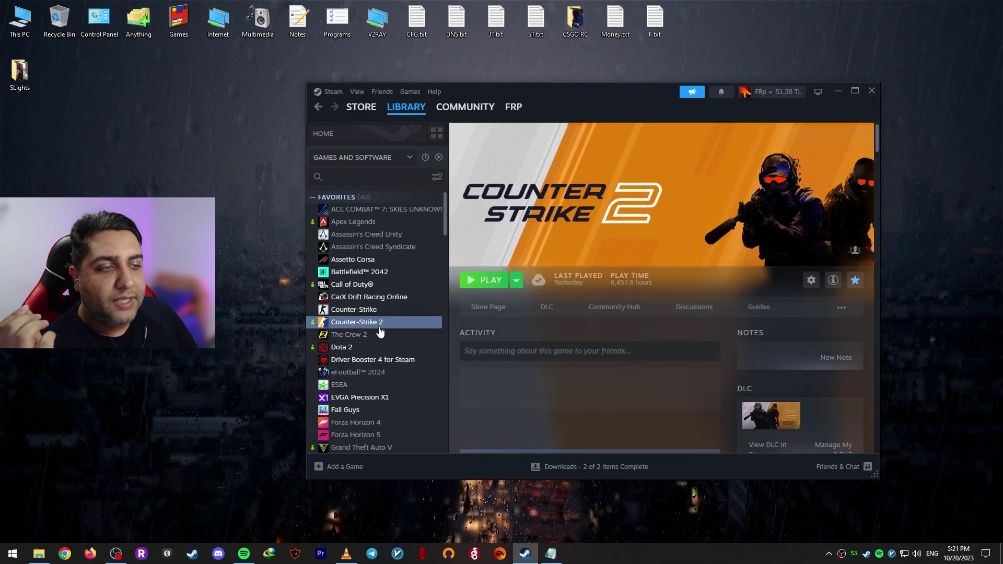
{"action": "right_click", "coordinate": [379, 329]}
{"action": "left_click", "coordinate": [412, 410]}
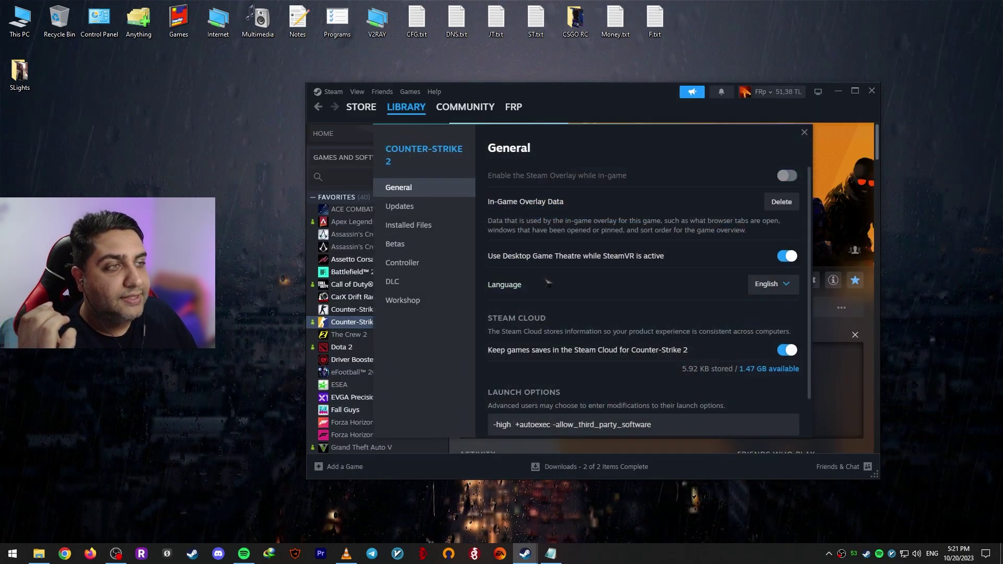
{"action": "scroll", "coordinate": [444, 202], "scroll_direction": "down", "scroll_amount": 1}
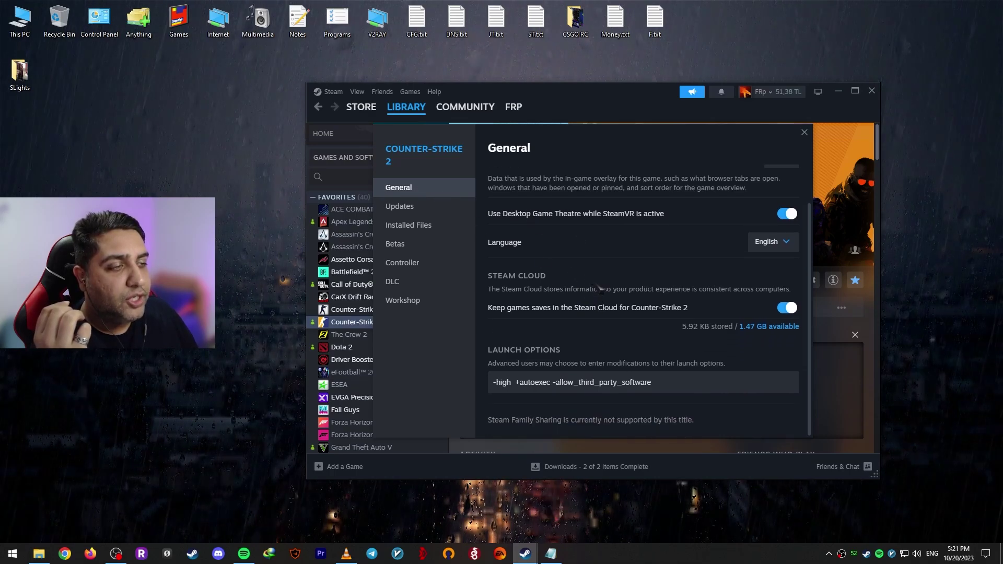
{"action": "left_click_drag", "start_coordinate": [654, 382], "coordinate": [489, 380]}
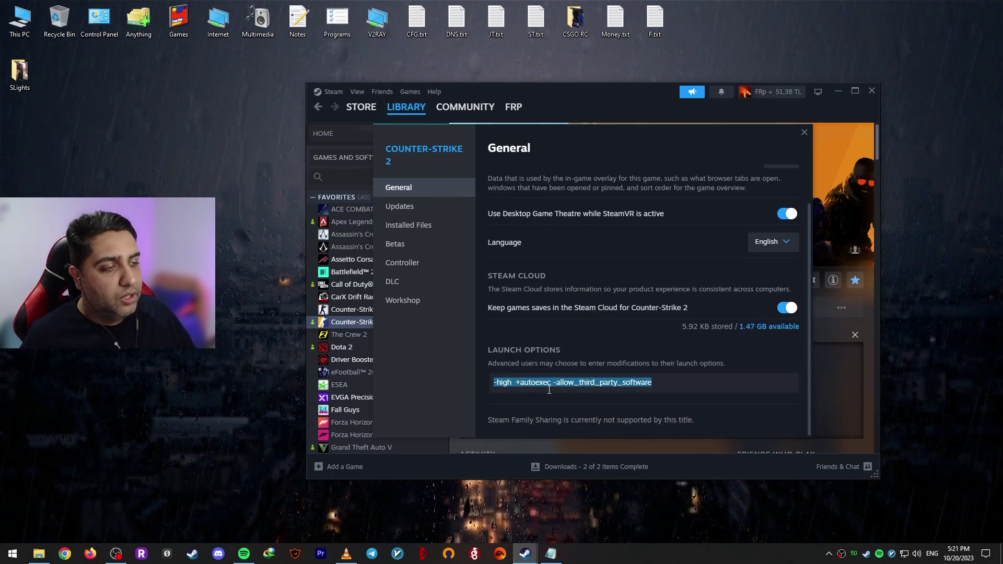
{"action": "left_click", "coordinate": [497, 384]}
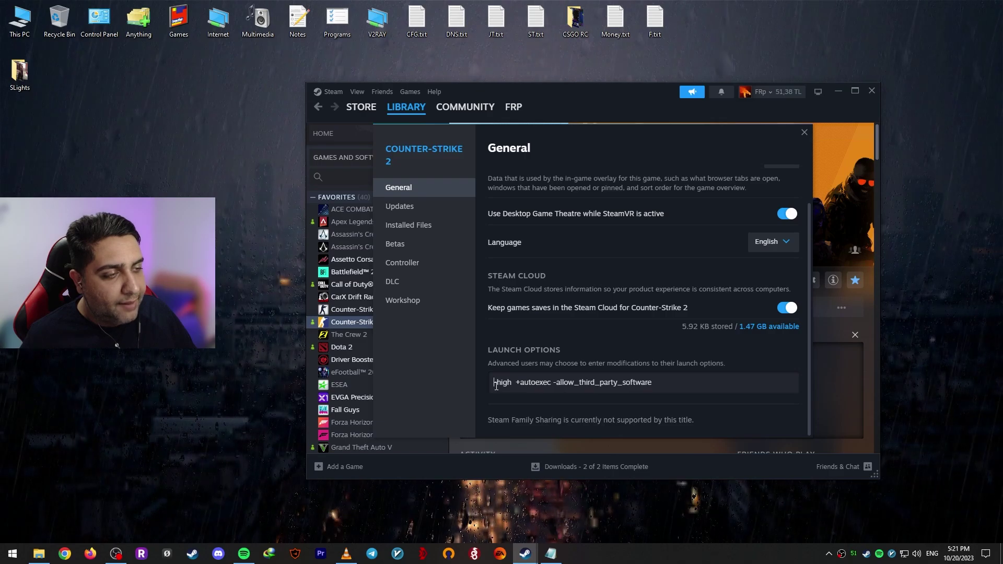
{"action": "type", "text": "-tickrate 128 +mat_queue_mode 2 +cl_forcepreload 1 -novid -nojoy -nopreload"}
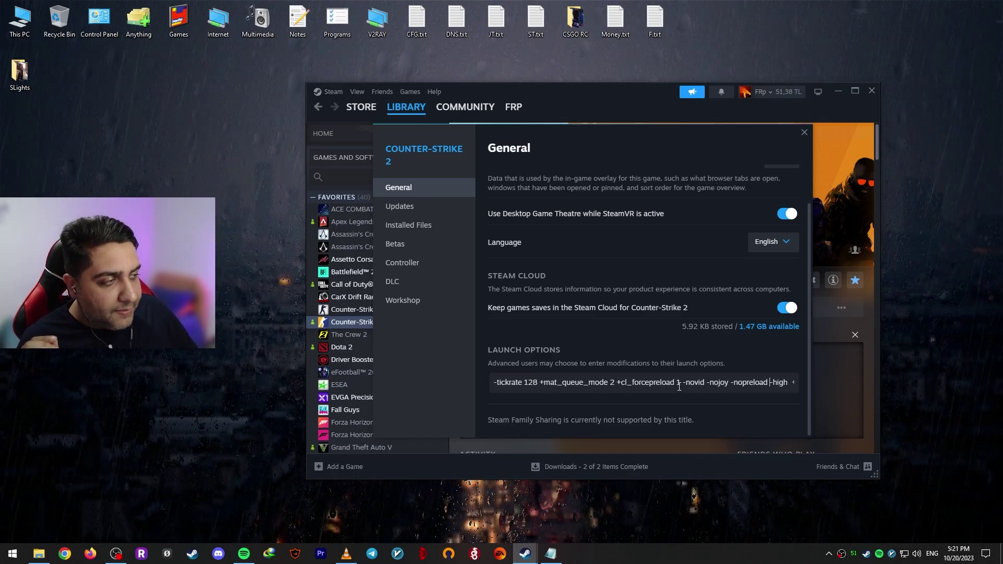
Step: Review the individual Counter-Strike 2 launch options, from -tickrate 128 through +autoexec and -allow_third_party_software
{"action": "left_click_drag", "start_coordinate": [678, 386], "coordinate": [485, 393]}
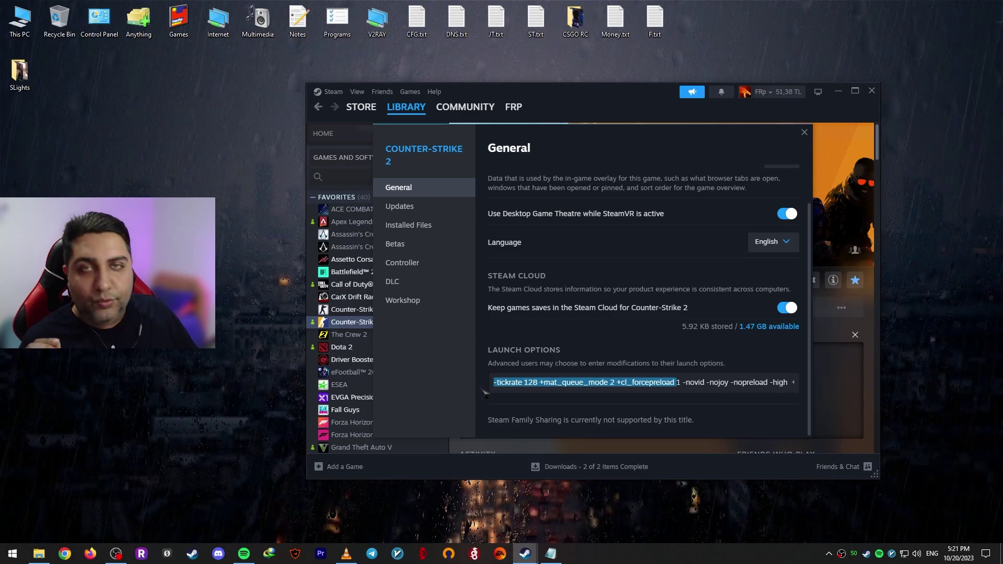
{"action": "left_click", "coordinate": [699, 385]}
{"action": "left_click_drag", "start_coordinate": [684, 386], "coordinate": [527, 387]}
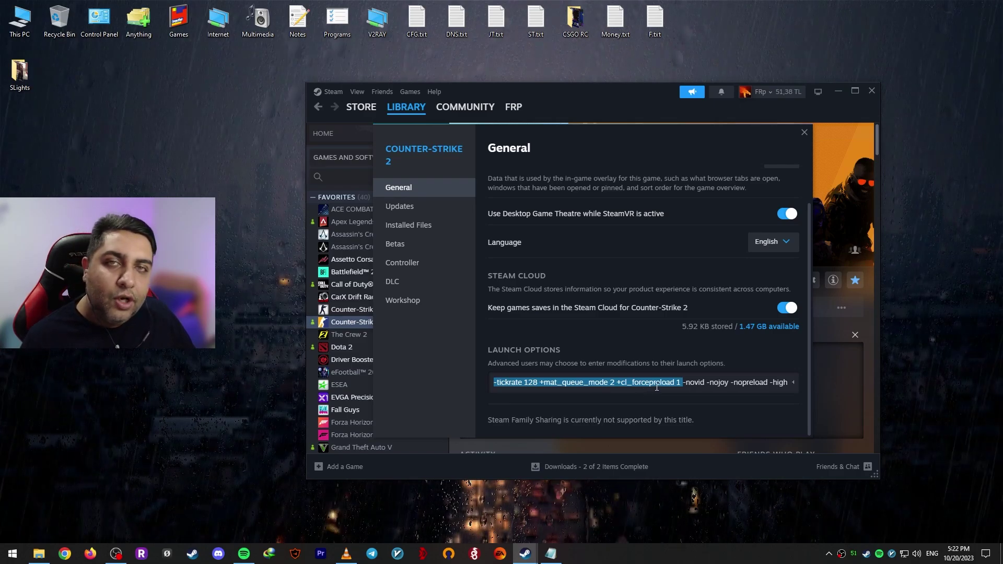
{"action": "left_click_drag", "start_coordinate": [737, 384], "coordinate": [794, 384]}
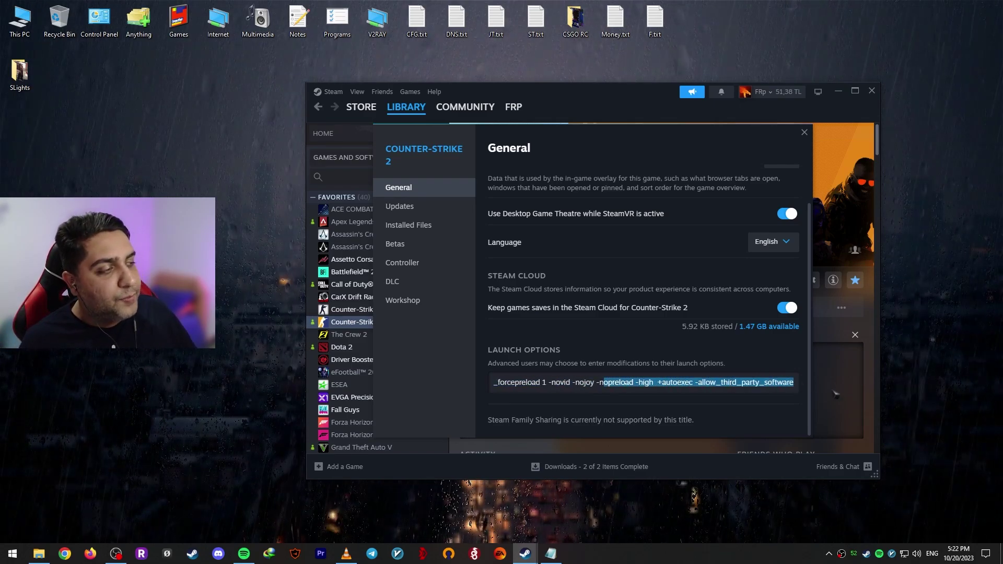
{"action": "left_click", "coordinate": [761, 382]}
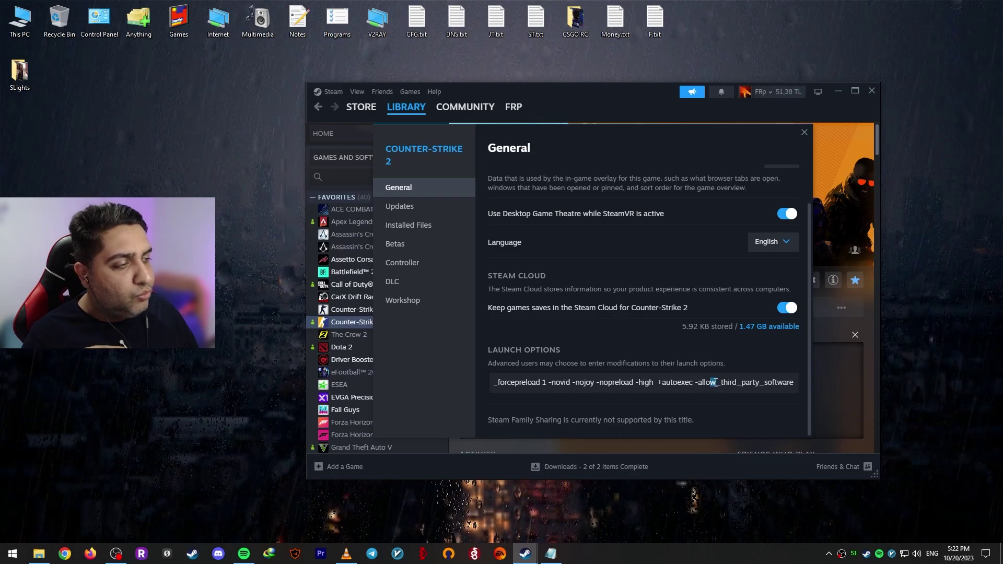
{"action": "double_click", "coordinate": [746, 382]}
{"action": "left_click", "coordinate": [746, 382]}
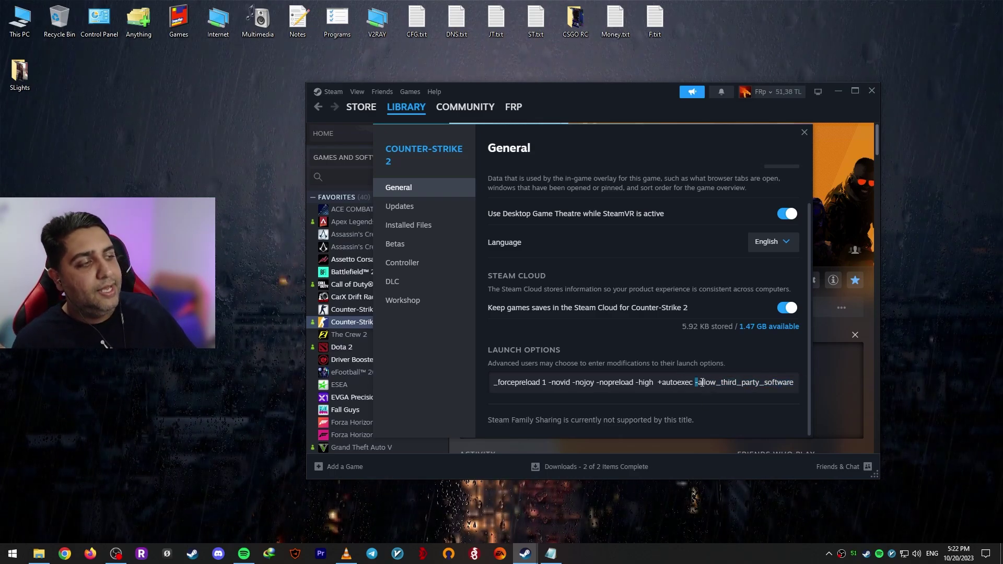
{"action": "left_click_drag", "start_coordinate": [702, 383], "coordinate": [676, 384]}
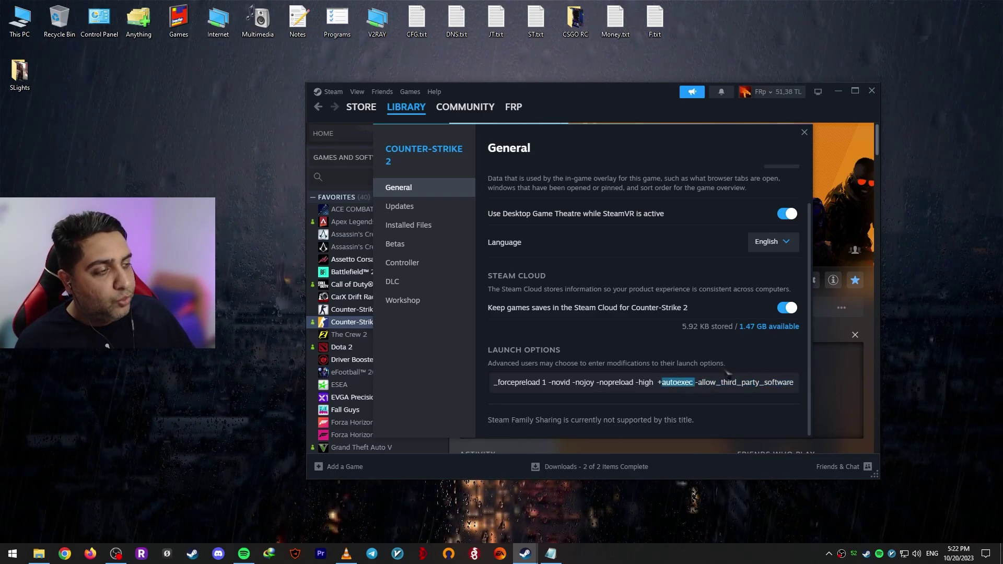
{"action": "left_click", "coordinate": [620, 384]}
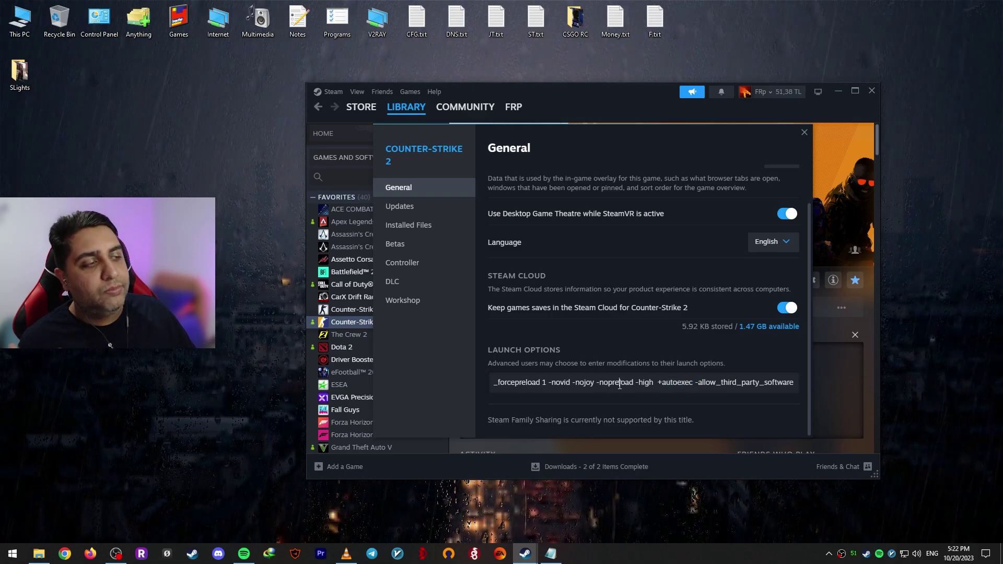
{"action": "key", "text": "ctrl+a"}
{"action": "left_click", "coordinate": [588, 385]}
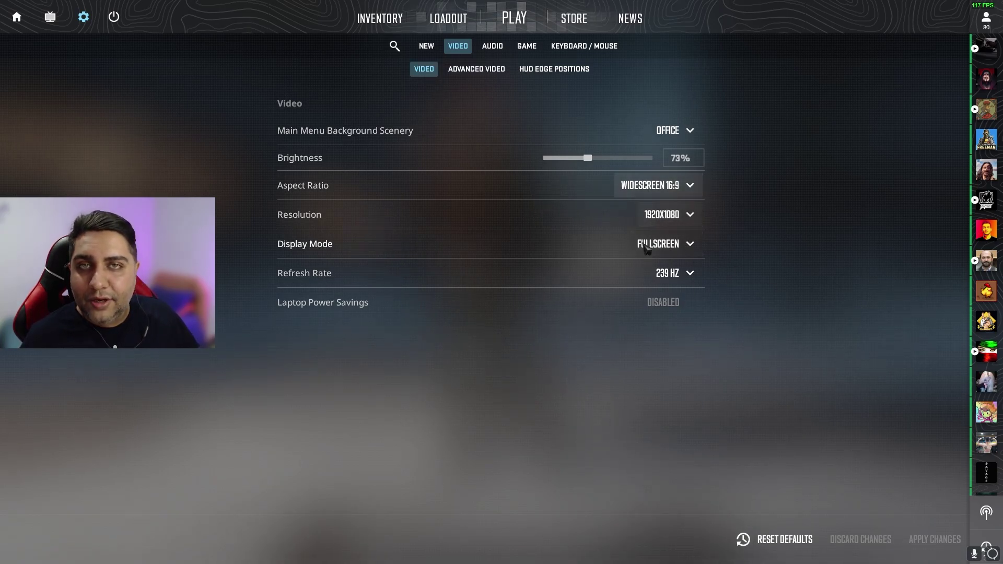
Step: In Counter-Strike 2's video settings, set the aspect ratio to Normal 4:3, the resolution to 1280x960 and the refresh rate to 239 Hz
{"action": "left_click", "coordinate": [697, 222]}
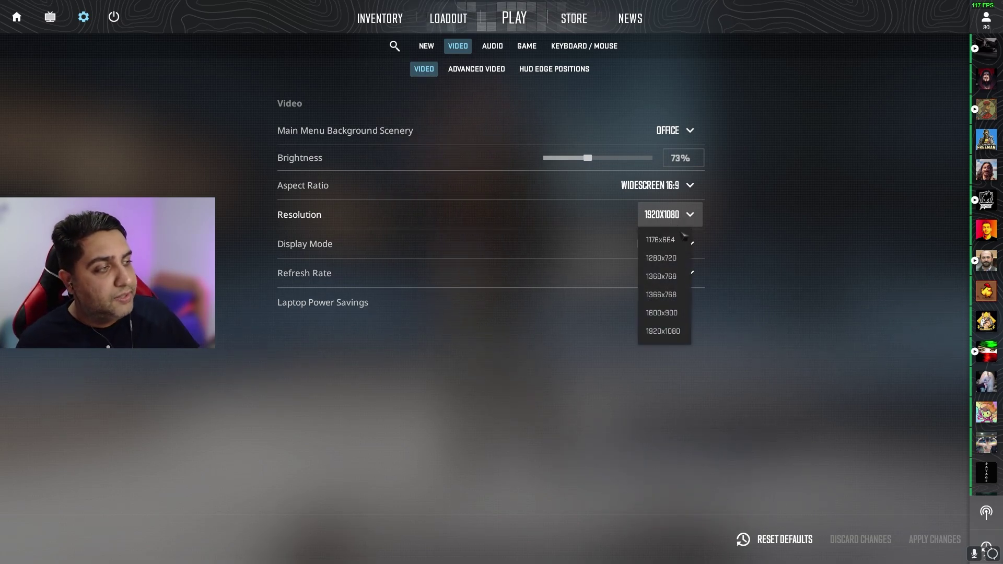
{"action": "left_click", "coordinate": [657, 195]}
{"action": "left_click", "coordinate": [640, 208]}
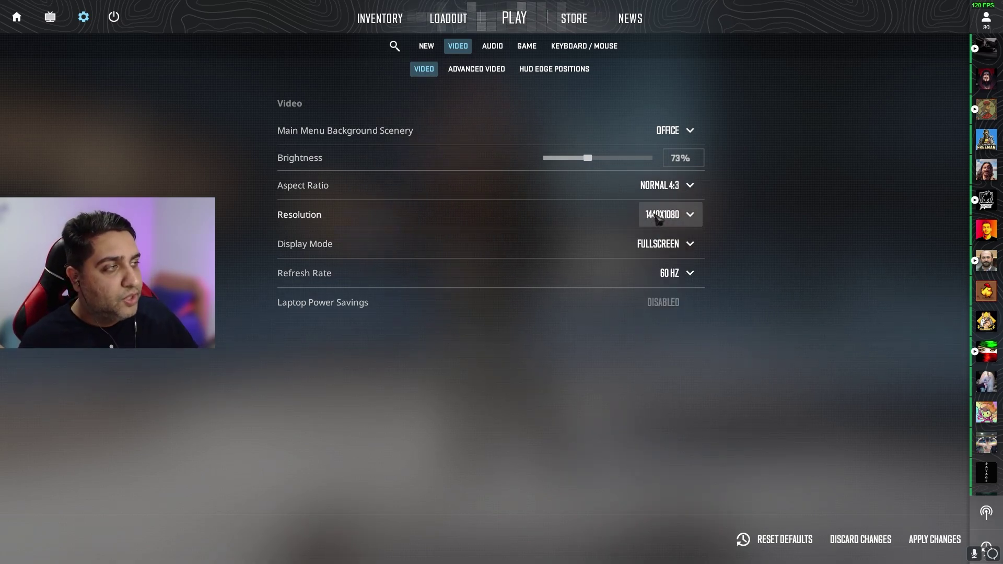
{"action": "left_click", "coordinate": [685, 220]}
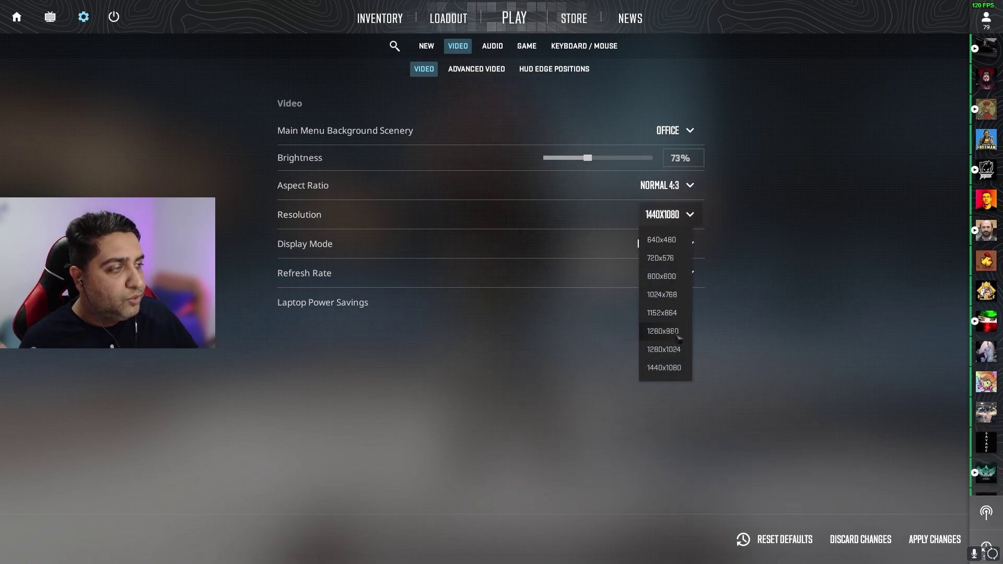
{"action": "left_click", "coordinate": [676, 331]}
{"action": "left_click", "coordinate": [688, 273]}
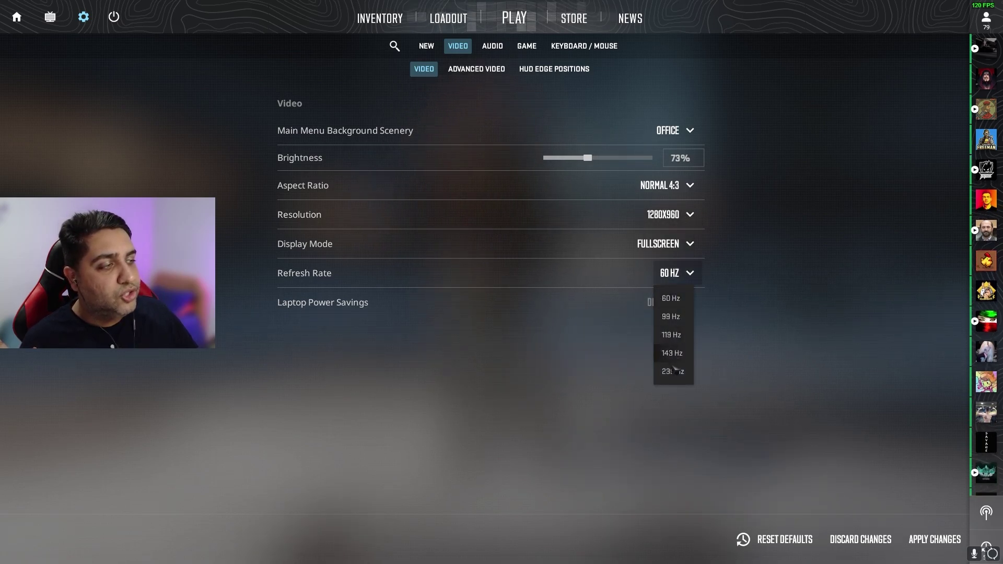
{"action": "left_click", "coordinate": [675, 371]}
{"action": "mouse_move", "coordinate": [668, 318]}
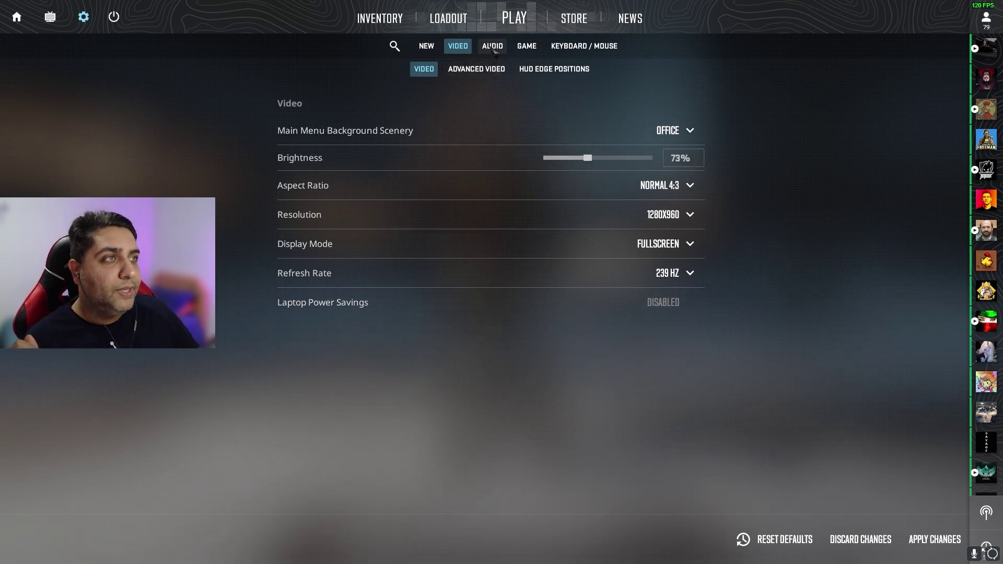
Step: Open the advanced video settings and examine the vertical sync, anti-aliasing, texture filtering, shader and model detail settings with their descriptions
{"action": "left_click", "coordinate": [473, 72]}
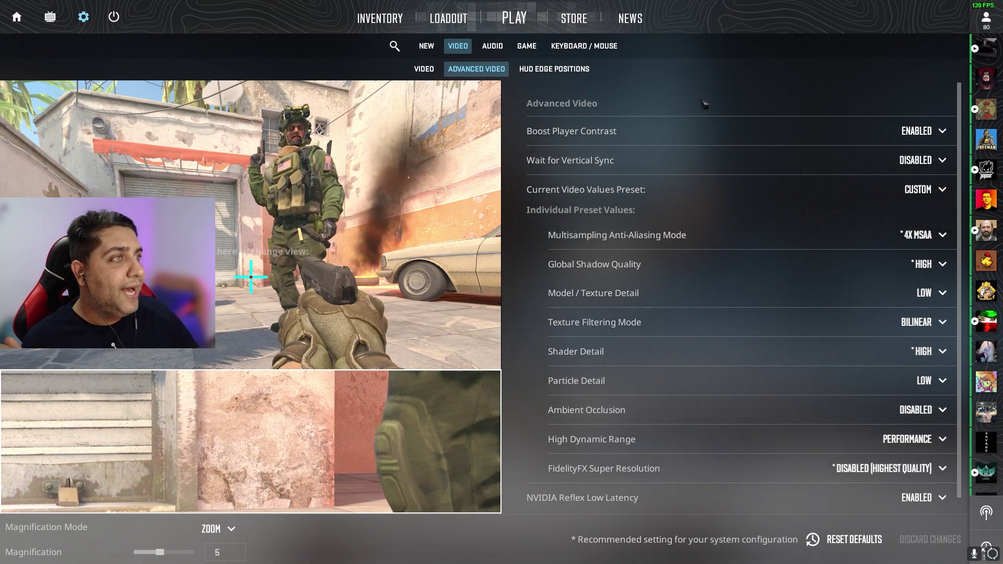
{"action": "mouse_move", "coordinate": [744, 332]}
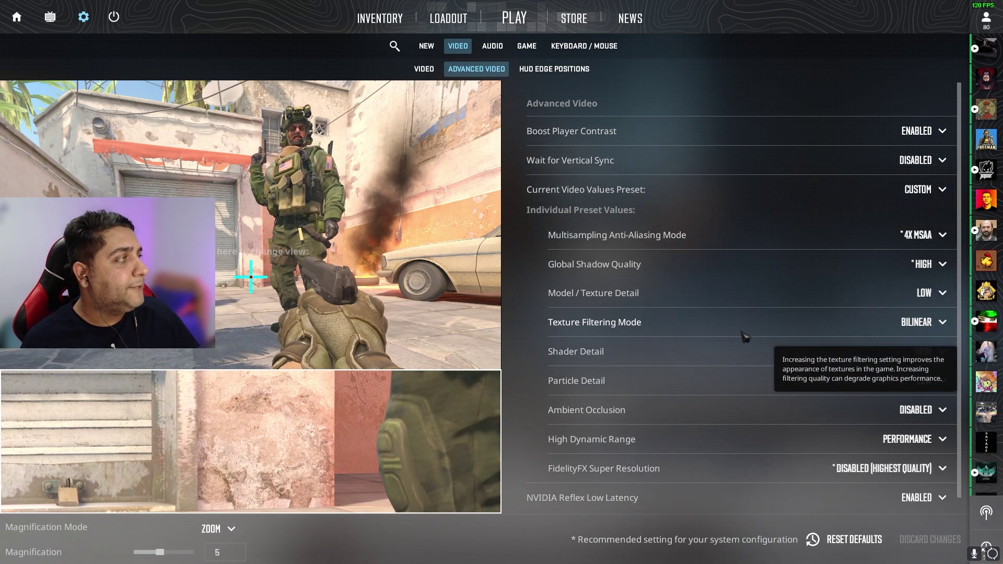
{"action": "mouse_move", "coordinate": [798, 346]}
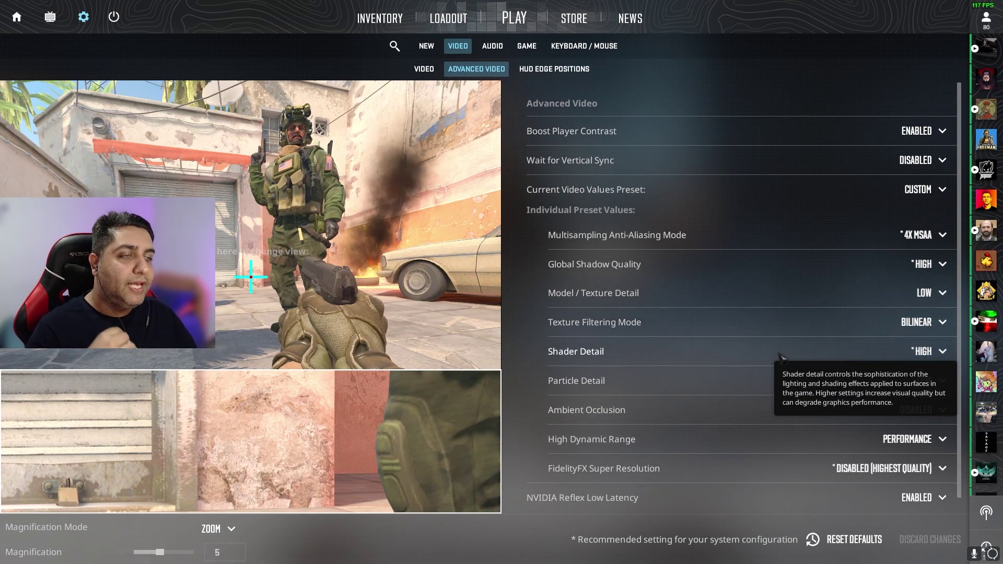
{"action": "mouse_move", "coordinate": [762, 317]}
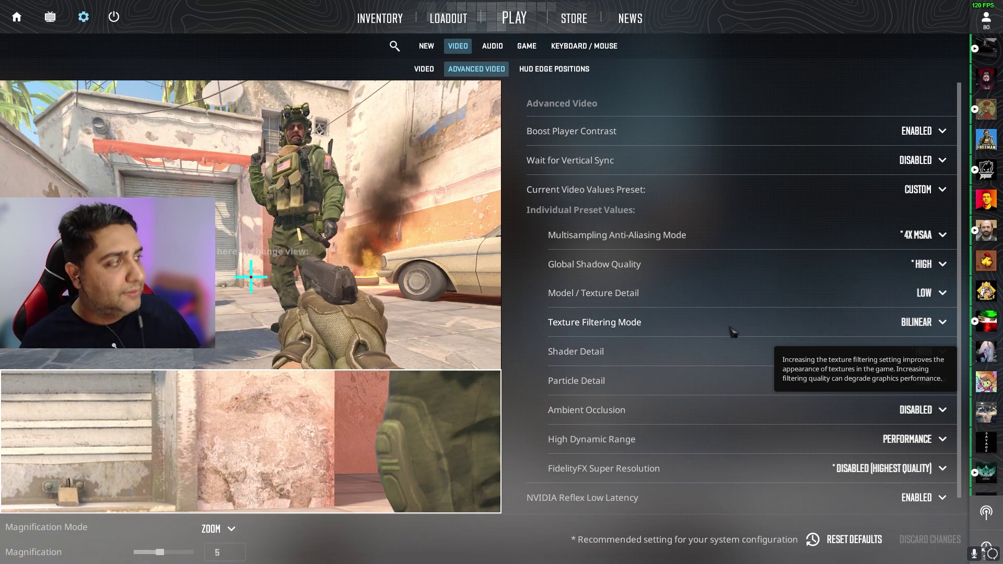
{"action": "mouse_move", "coordinate": [672, 236]}
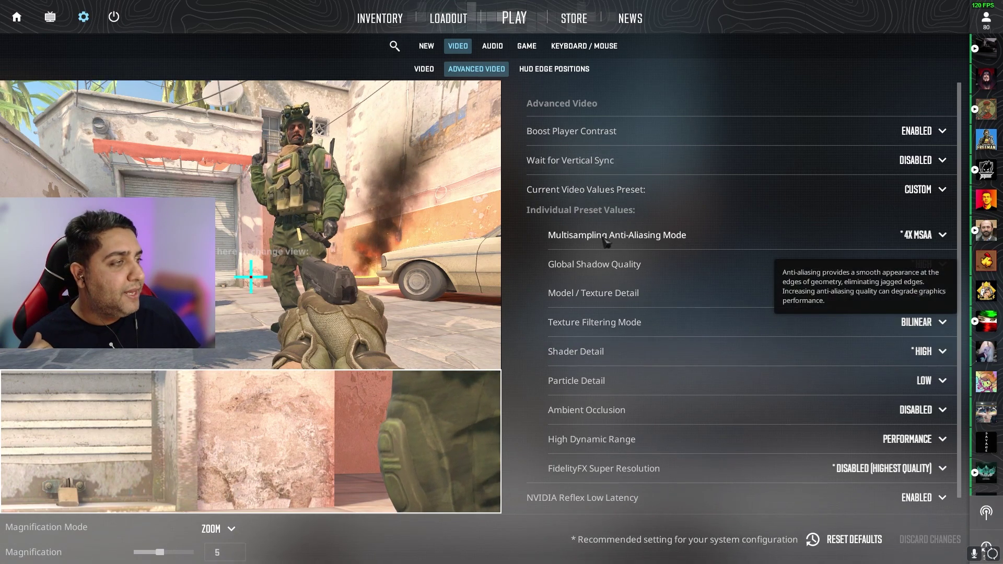
{"action": "mouse_move", "coordinate": [888, 171]}
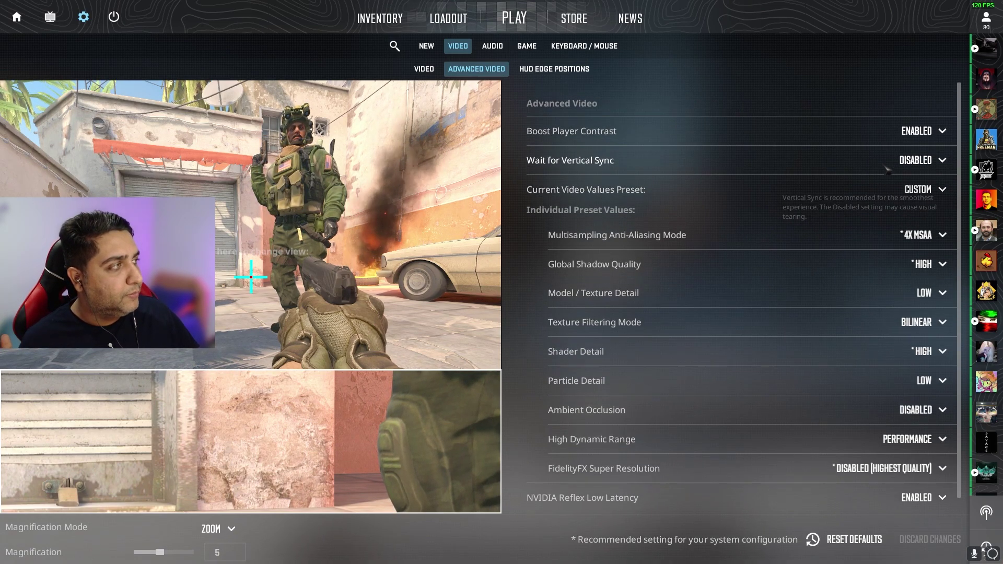
{"action": "scroll", "coordinate": [928, 241], "scroll_direction": "down", "scroll_amount": 1}
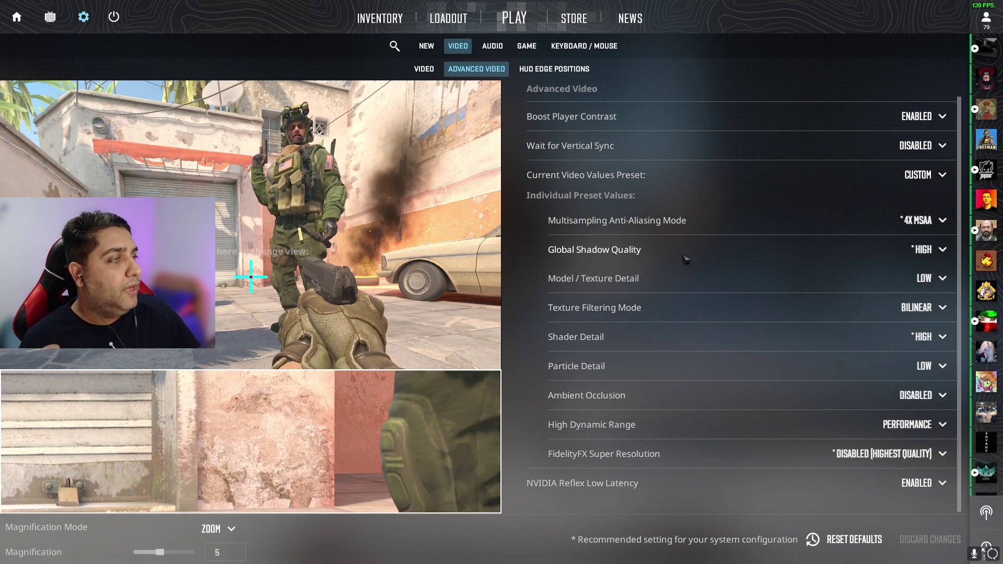
{"action": "mouse_move", "coordinate": [923, 282]}
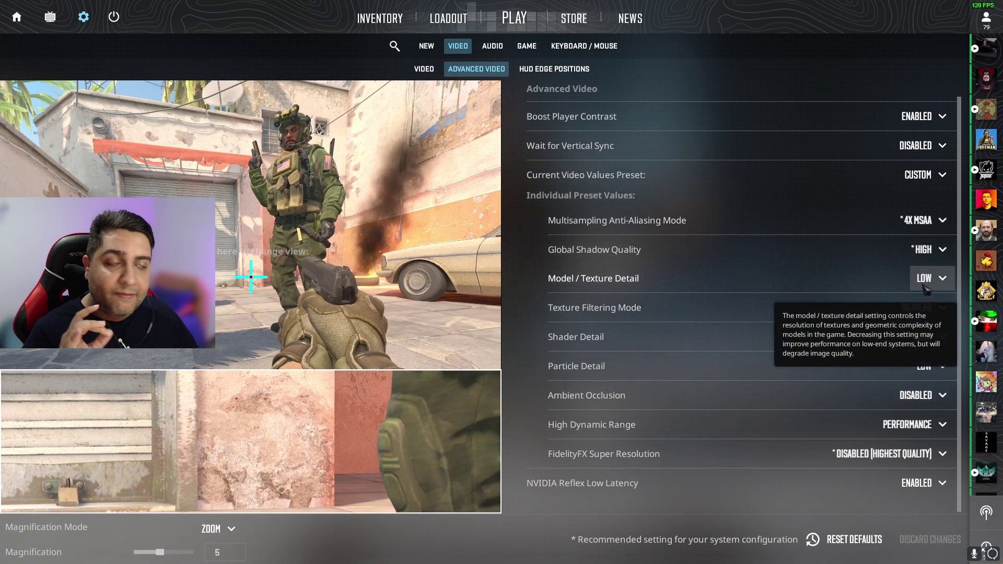
Step: Review the available choices for Multisampling Anti-Aliasing Mode, Global Shadow Quality and Shader Detail without changing them
{"action": "left_click", "coordinate": [926, 220]}
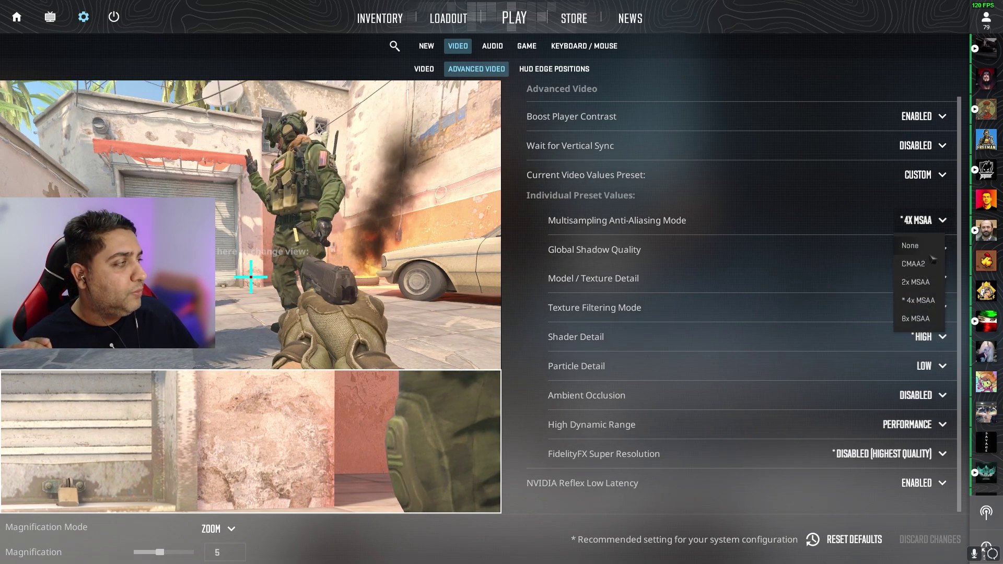
{"action": "left_click", "coordinate": [926, 220]}
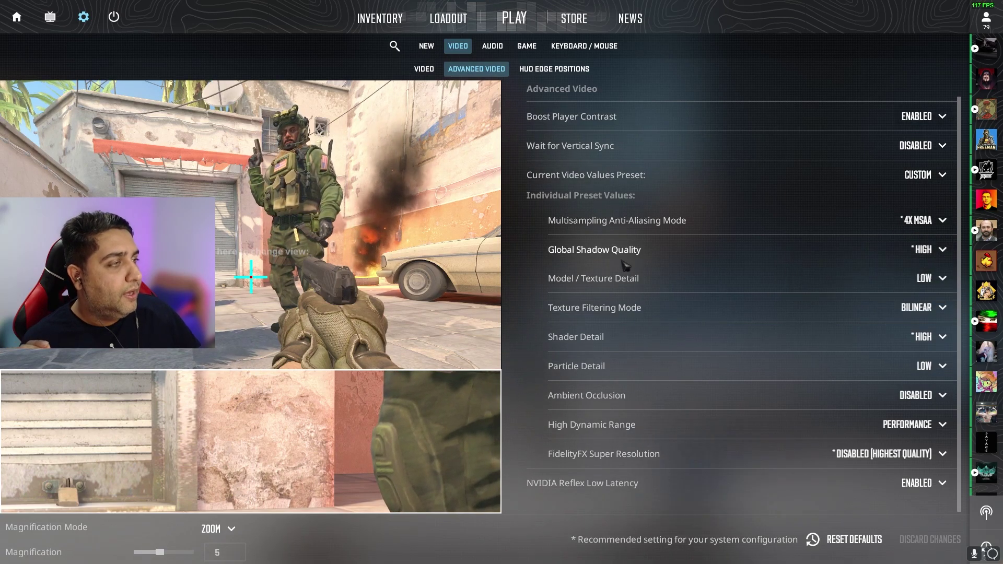
{"action": "left_click", "coordinate": [941, 252]}
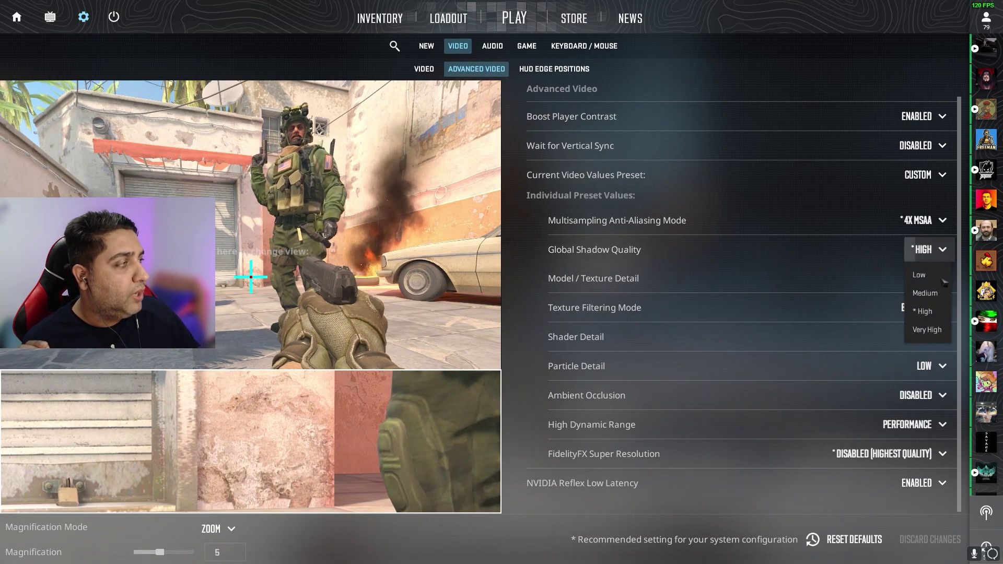
{"action": "left_click", "coordinate": [819, 242]}
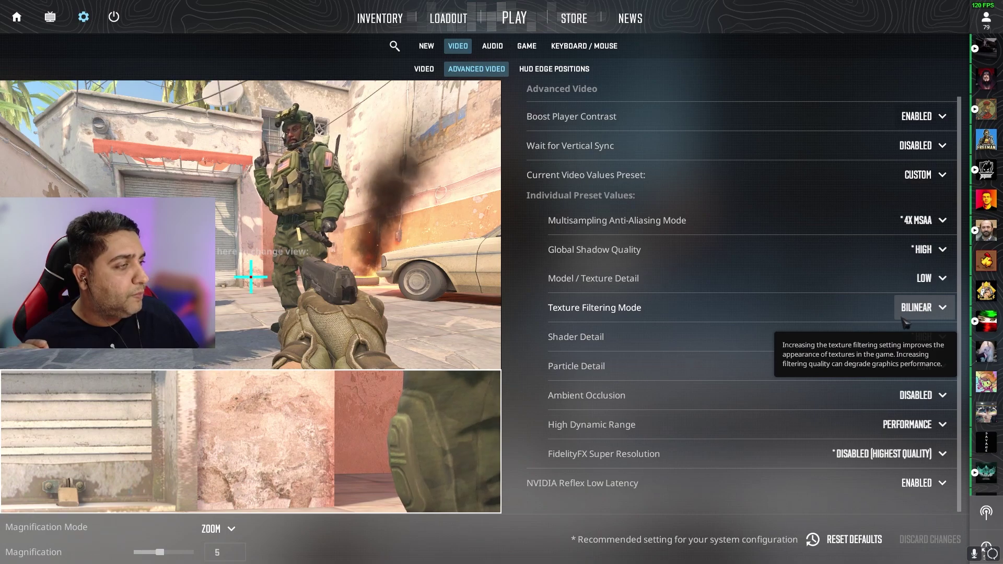
{"action": "left_click", "coordinate": [922, 336]}
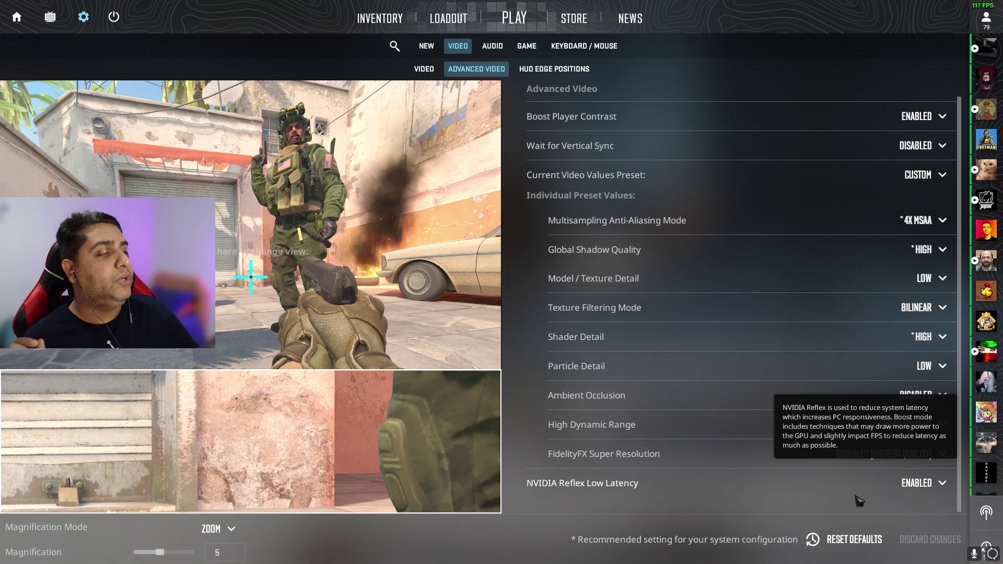
Step: Review the NVIDIA Reflex Low Latency choices and keep FidelityFX Super Resolution on Disabled (Highest Quality)
{"action": "left_click", "coordinate": [915, 490]}
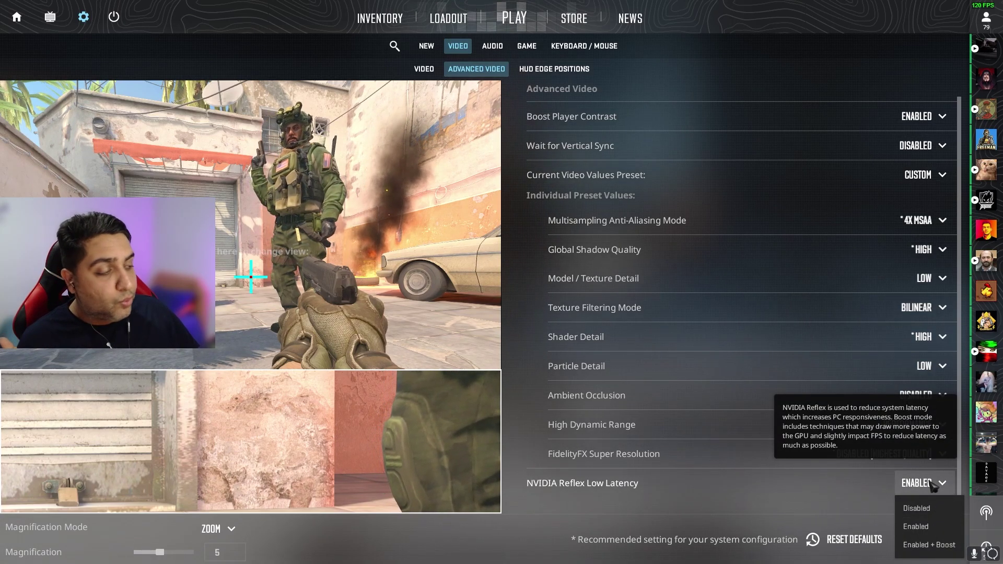
{"action": "left_click", "coordinate": [929, 545]}
{"action": "left_click", "coordinate": [938, 453]}
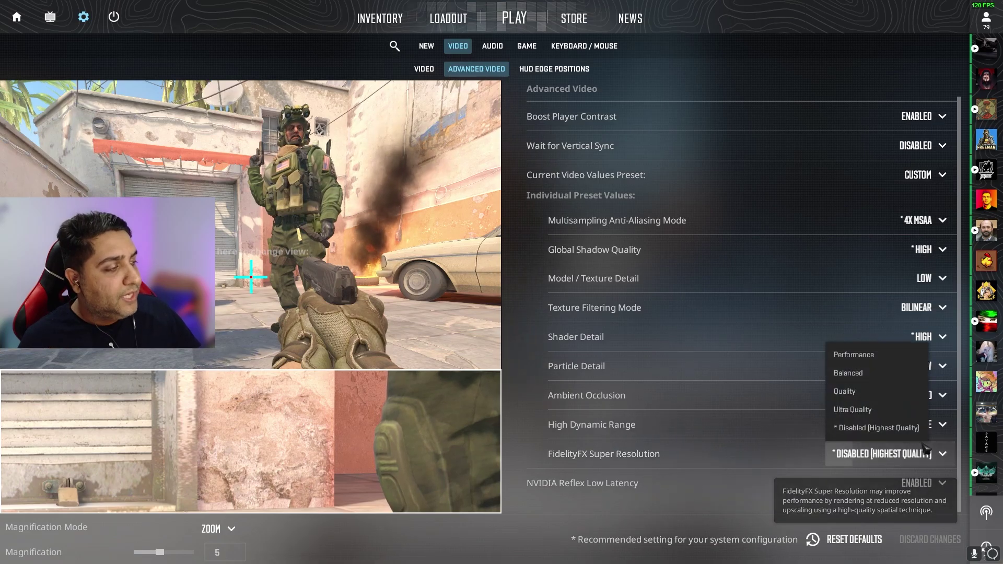
{"action": "left_click", "coordinate": [936, 430]}
{"action": "scroll", "coordinate": [933, 410], "scroll_direction": "up", "scroll_amount": 1}
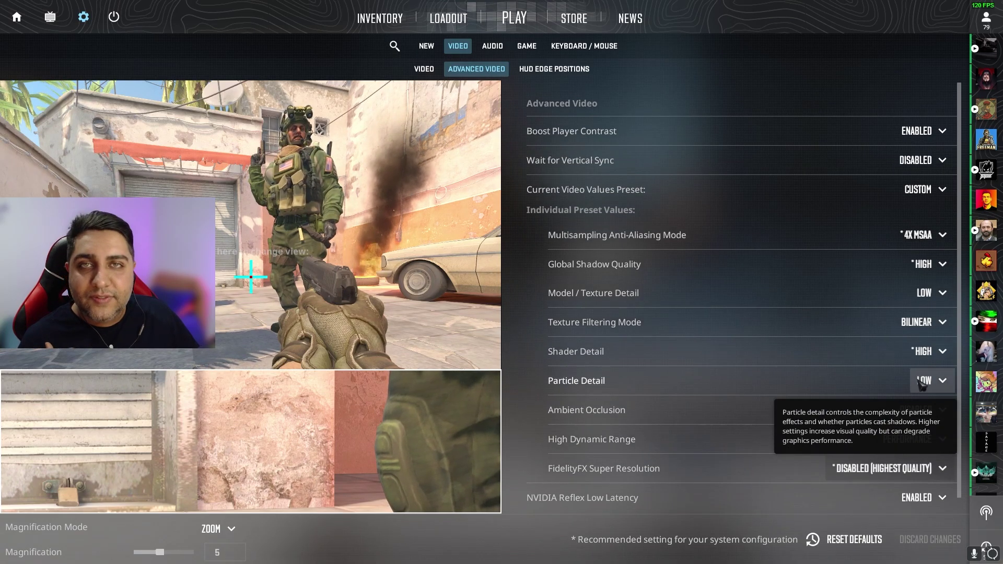